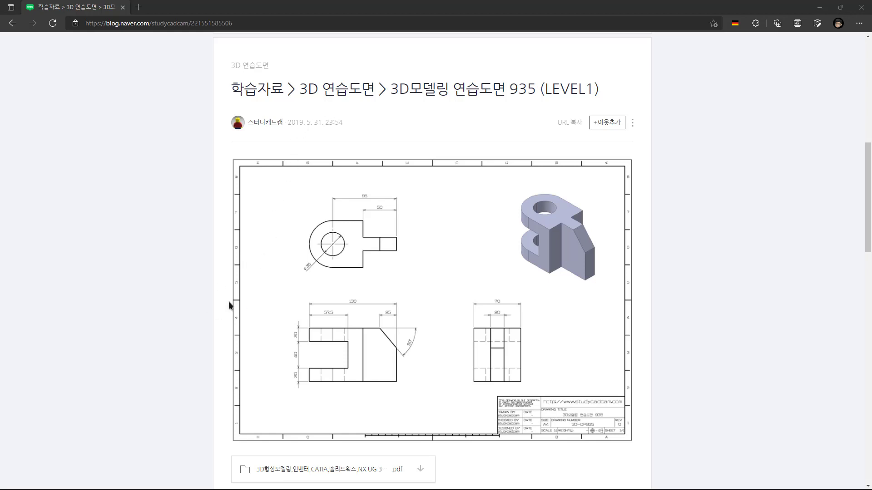
Step: Scroll through the blog post to review drawing 935 and its dimensioned views
scroll(228, 301, up, 3)
scroll(228, 301, up, 6)
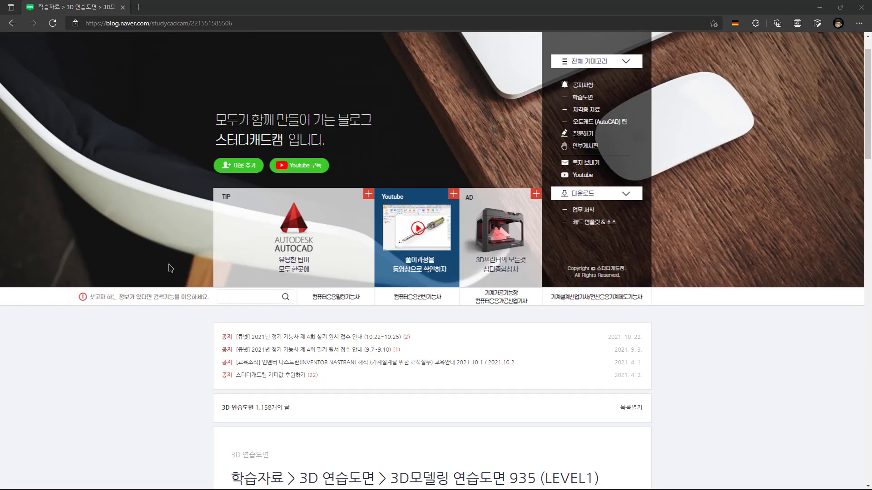
scroll(167, 270, down, 4)
scroll(167, 270, down, 1)
scroll(167, 270, down, 2)
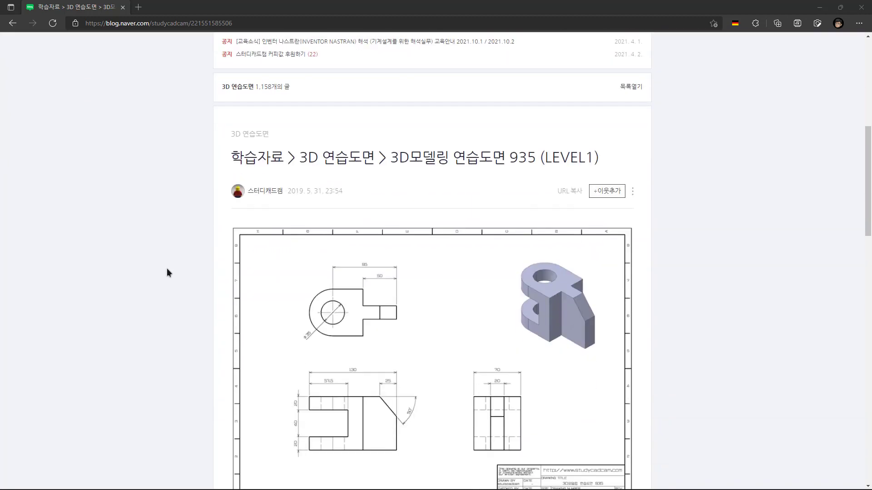
scroll(167, 270, down, 2)
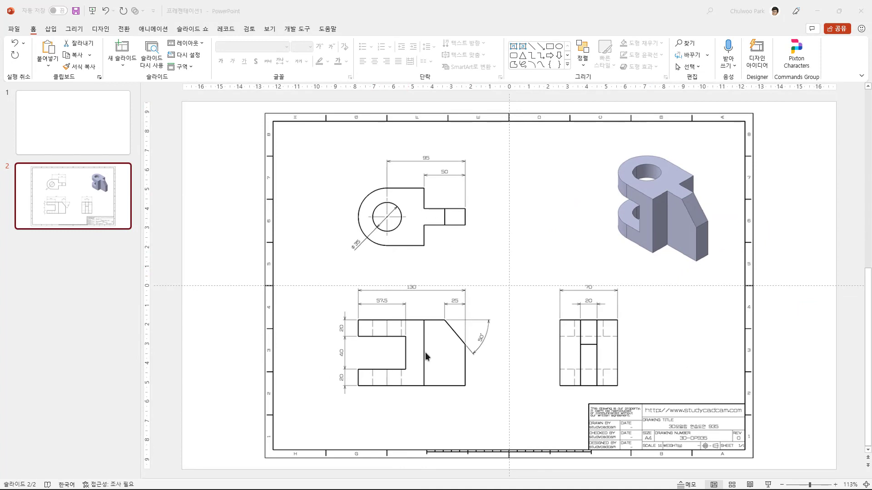
Step: Insert a blank slide 3 after the drawing slide and open it
right_click(78, 255)
click(107, 291)
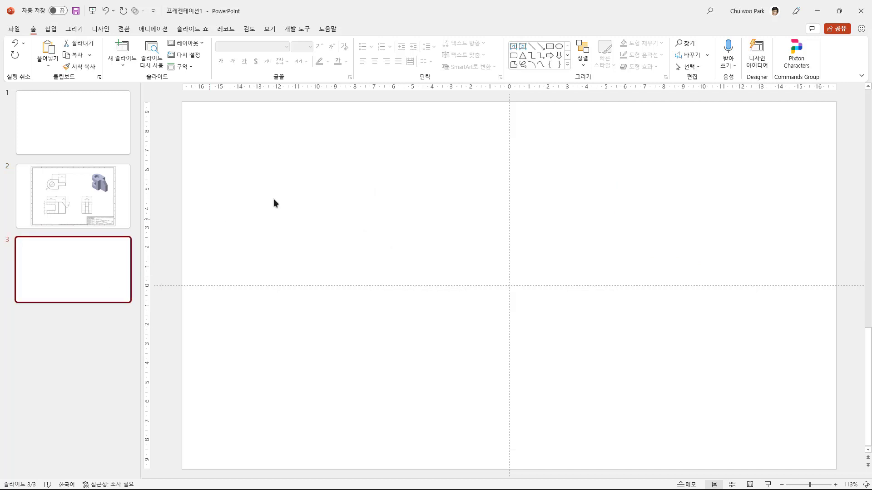
click(78, 209)
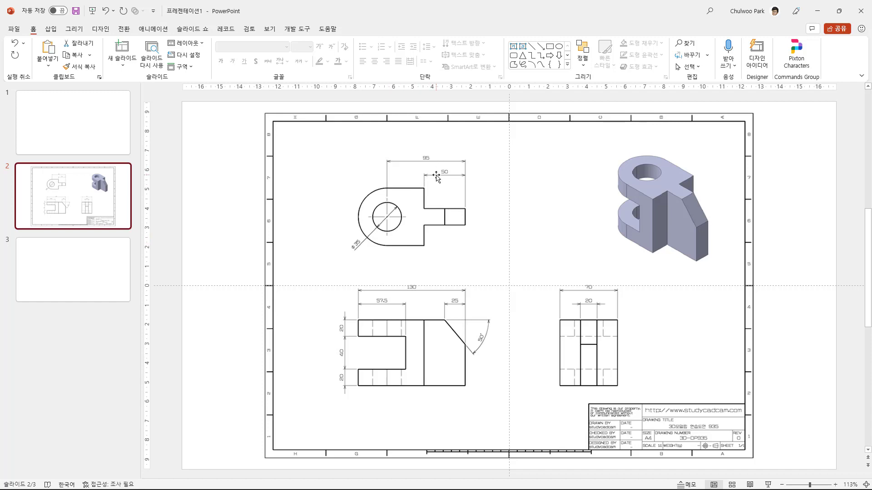
click(94, 292)
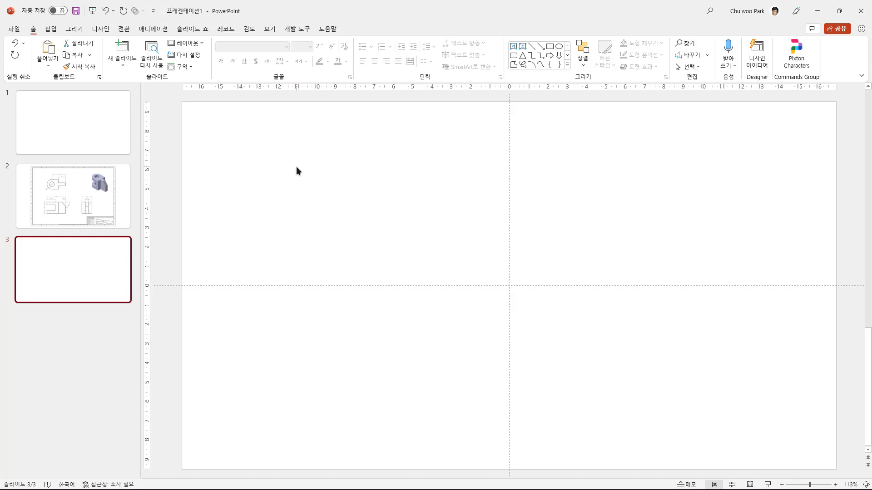
Step: Draw a blue rectangle near the centre of slide 3 and set its width to 9.5 cm
click(51, 29)
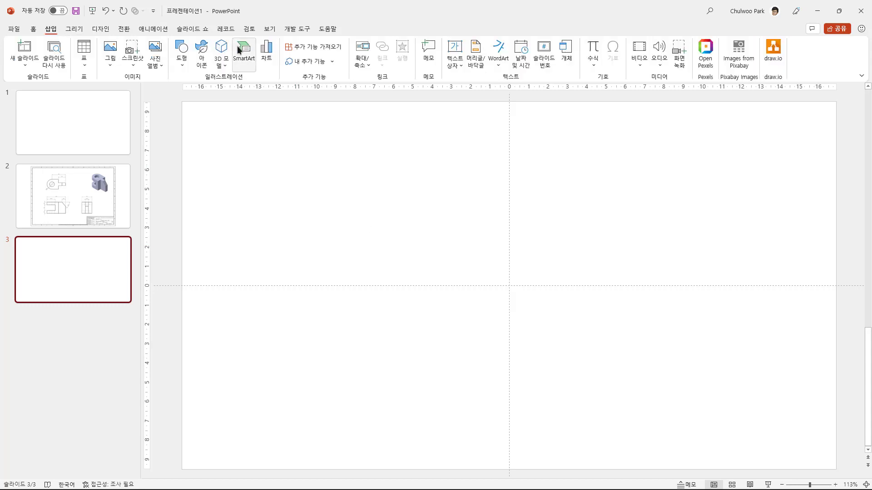
click(186, 64)
click(214, 89)
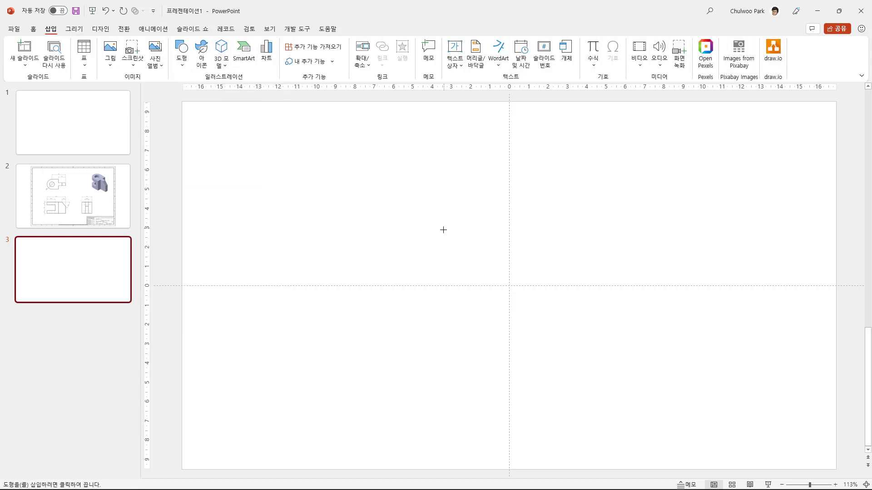
drag(410, 196, 575, 331)
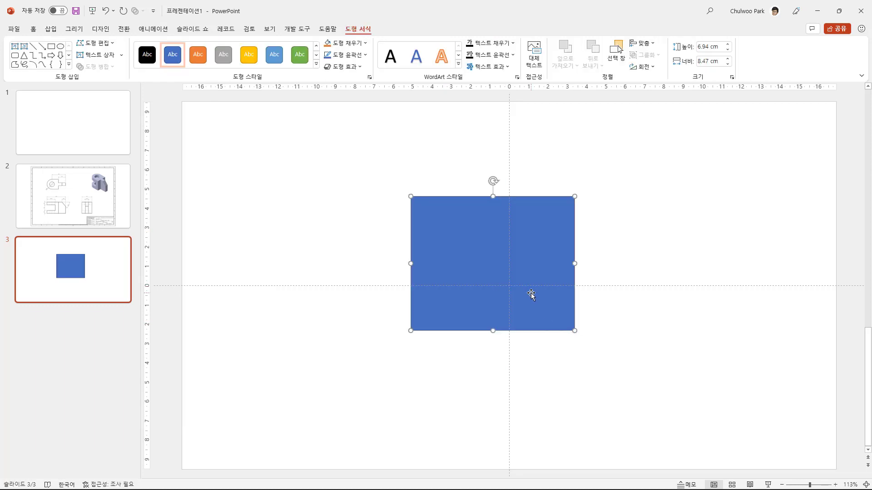
click(707, 48)
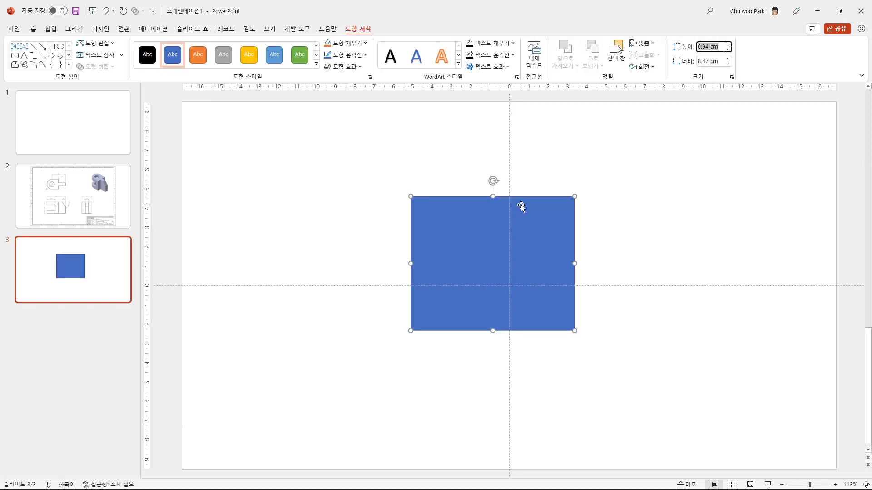
text(95)
key(Tab)
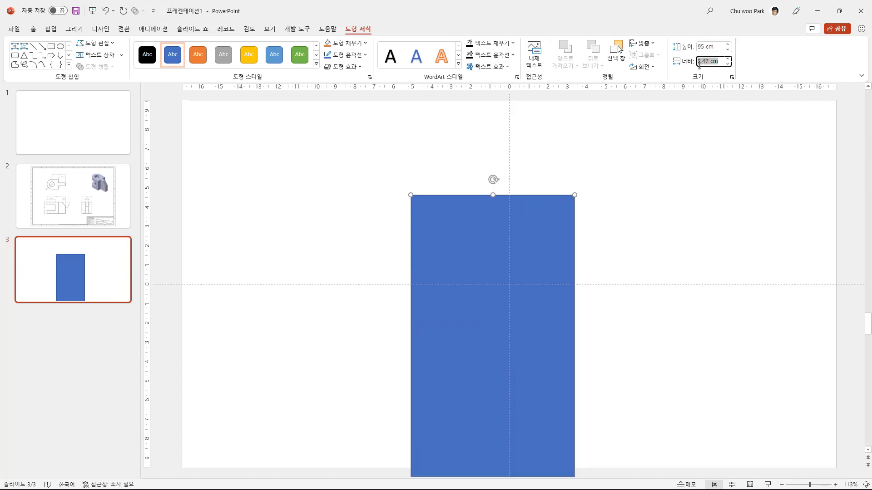
text(95)
click(705, 48)
click(706, 62)
text(9)
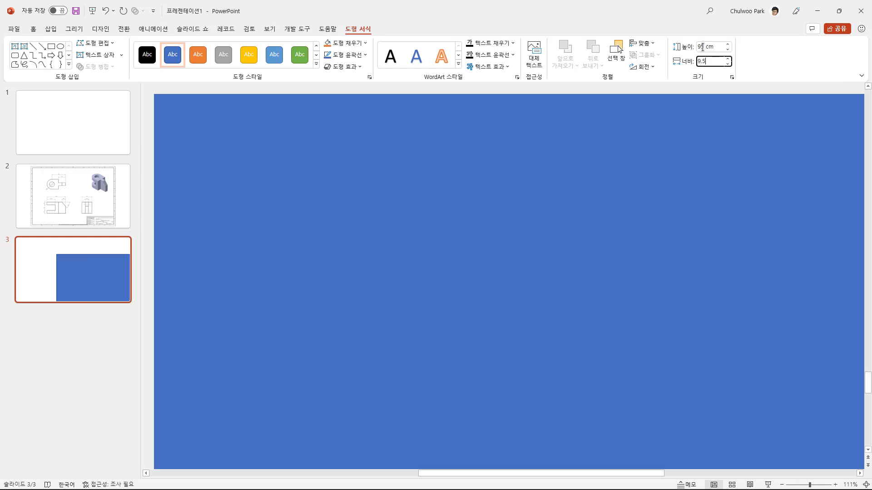
click(705, 47)
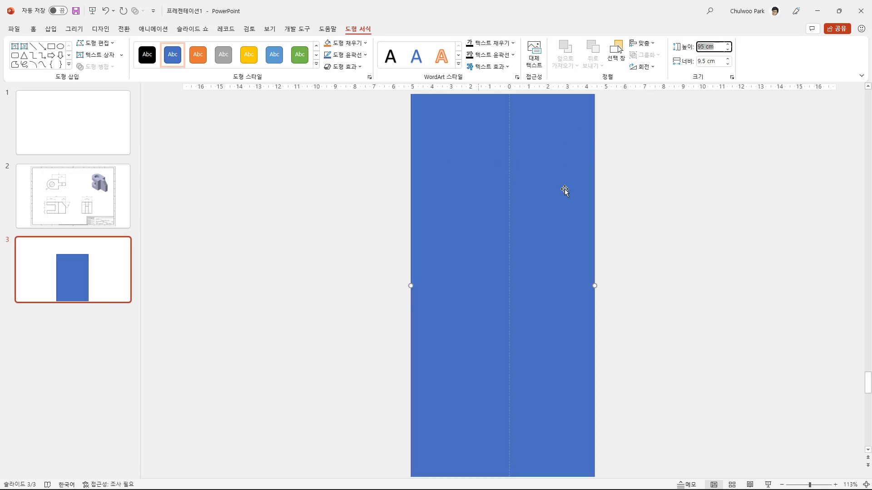
Step: Reselect the rectangle and set its height to 7 cm
scroll(344, 167, up, 3)
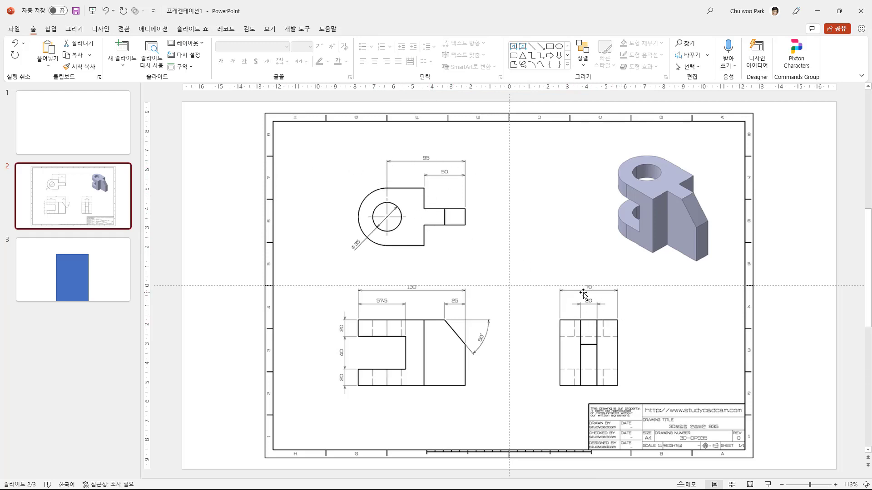
click(96, 279)
click(495, 271)
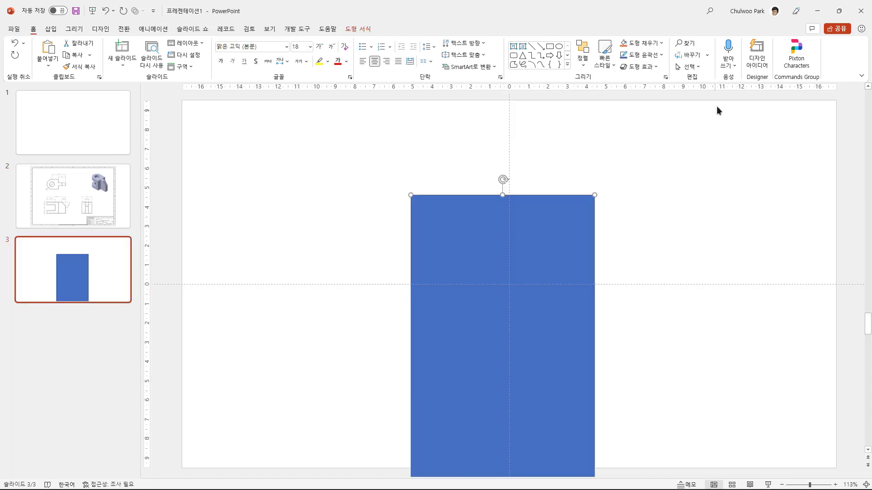
click(358, 28)
click(707, 47)
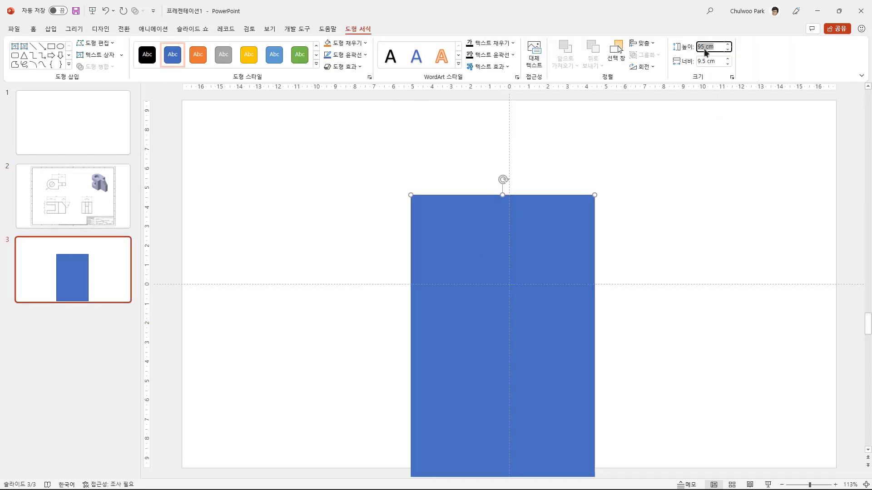
text(7)
key(Return)
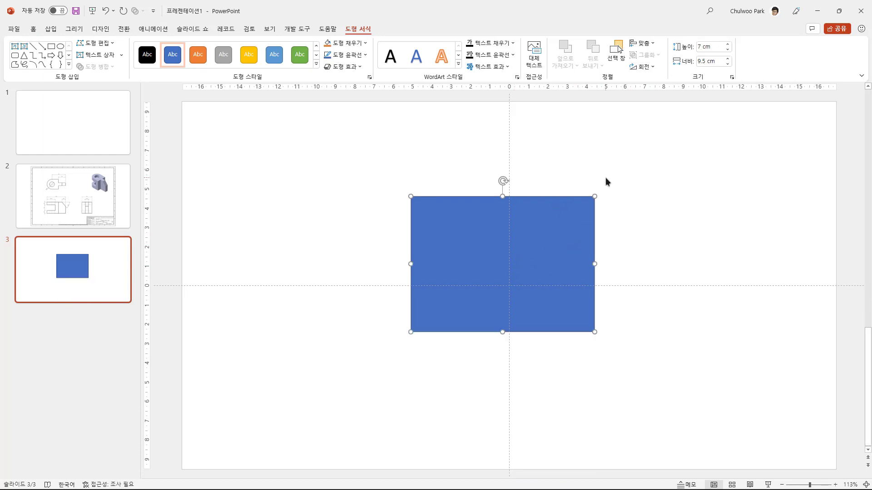
Step: Compare with the drawing on slide 2, then reselect the large rectangle on slide 3
click(732, 78)
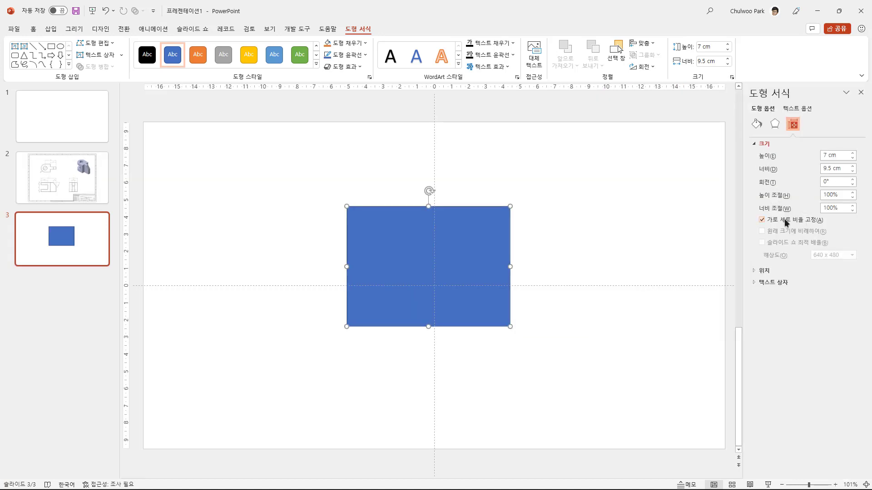
click(512, 247)
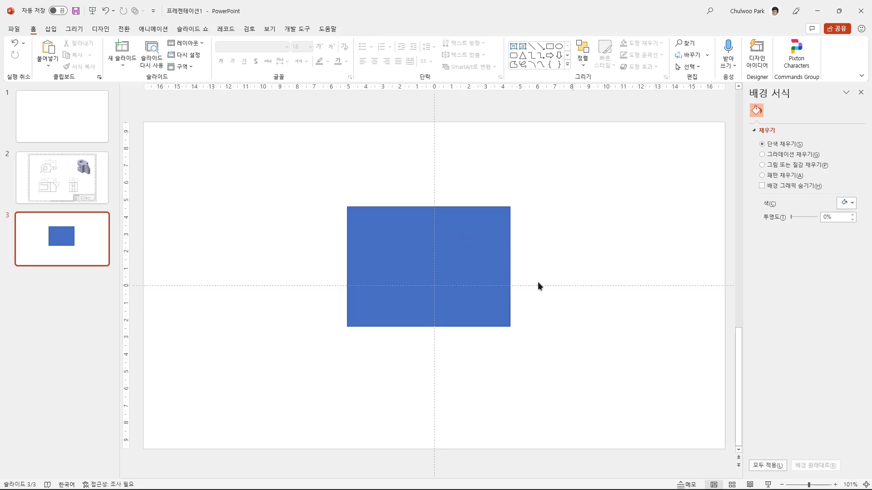
click(59, 184)
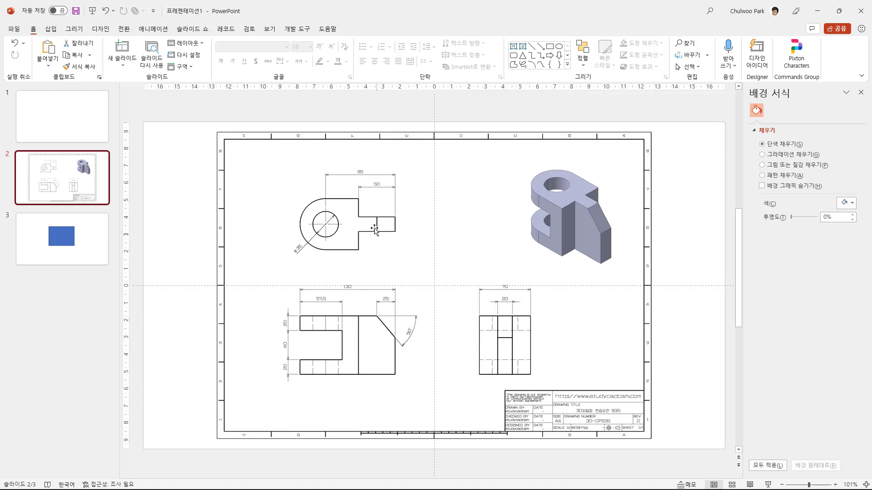
click(67, 242)
click(426, 254)
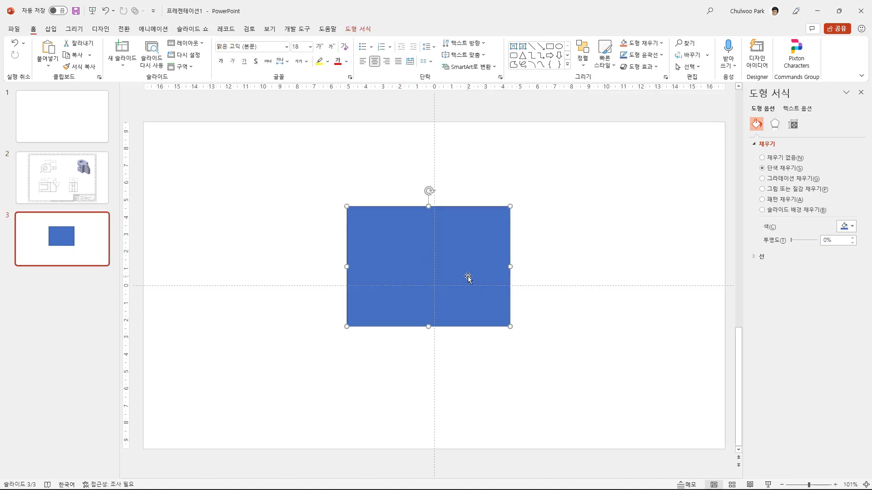
Step: Ctrl-drag a copy of the rectangle and size it 5 cm wide by 2 cm tall
ctrl+drag(468, 278, 630, 286)
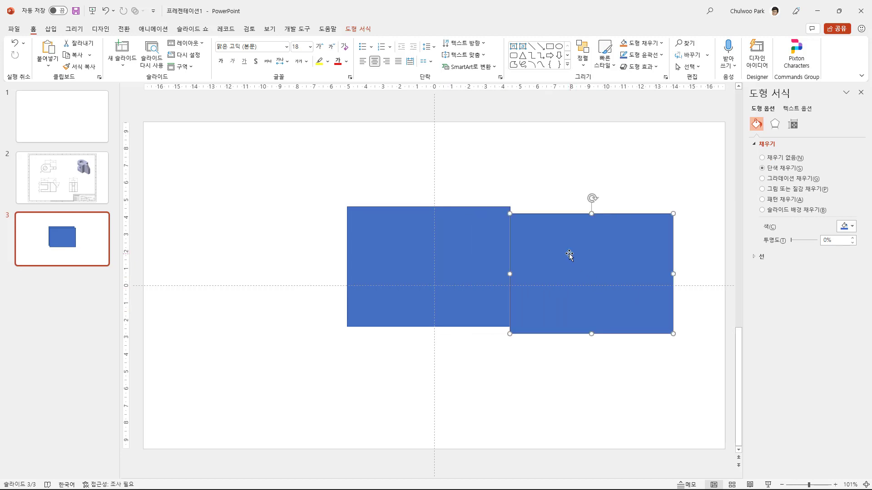
click(364, 30)
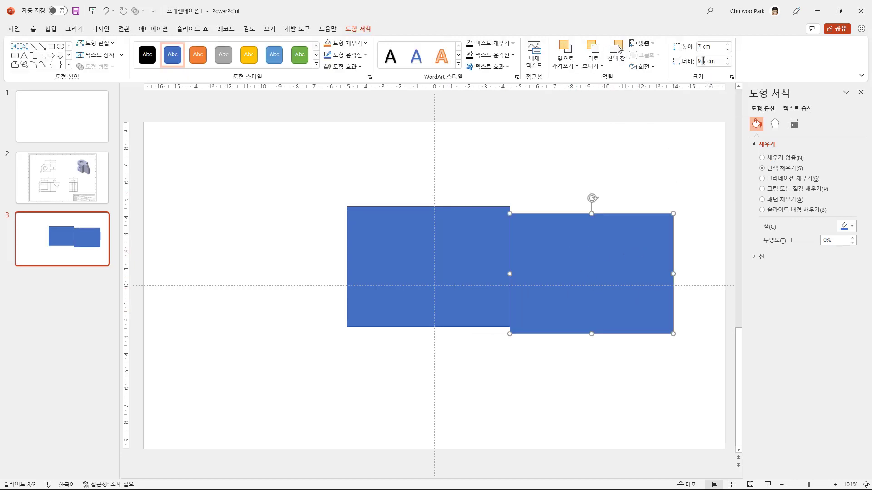
double_click(703, 61)
text(5)
double_click(705, 47)
text(2)
click(691, 183)
click(540, 230)
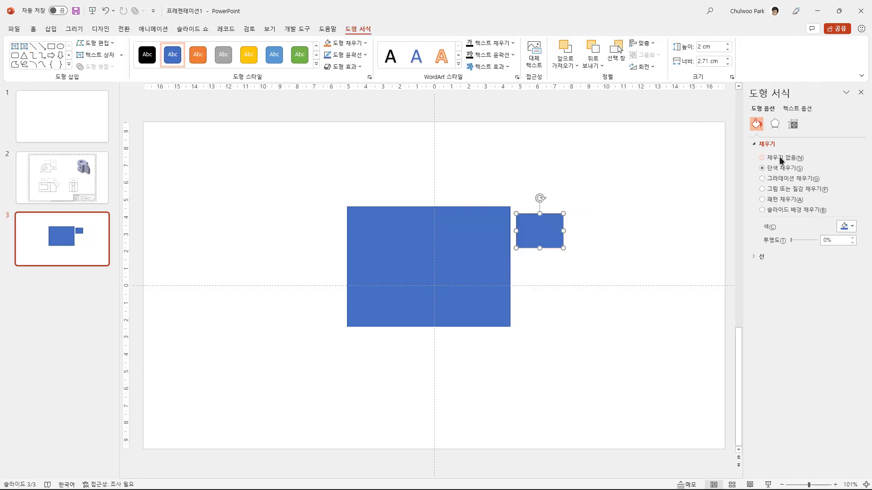
Step: Untick Lock aspect ratio and re-enter the small rectangle's 5 cm width
click(793, 124)
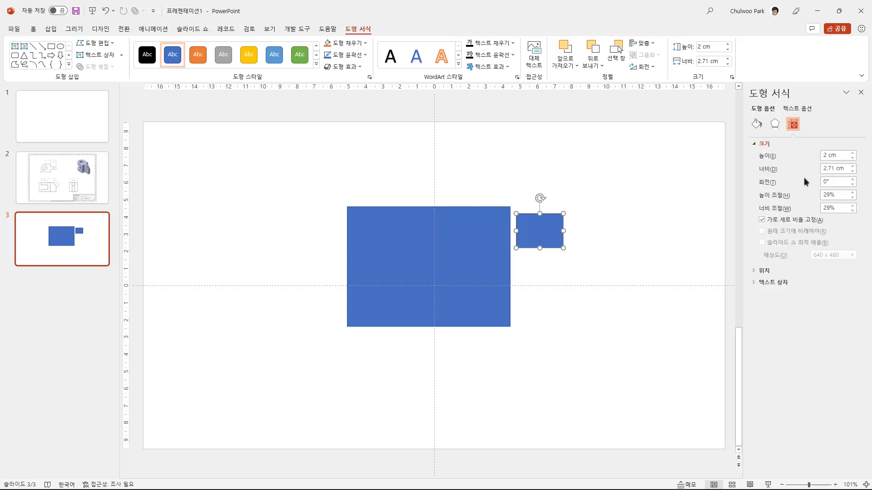
click(811, 222)
double_click(707, 62)
text(5)
click(647, 210)
Step: Centre the small rectangle vertically on the large rectangle's right edge
drag(584, 246, 609, 268)
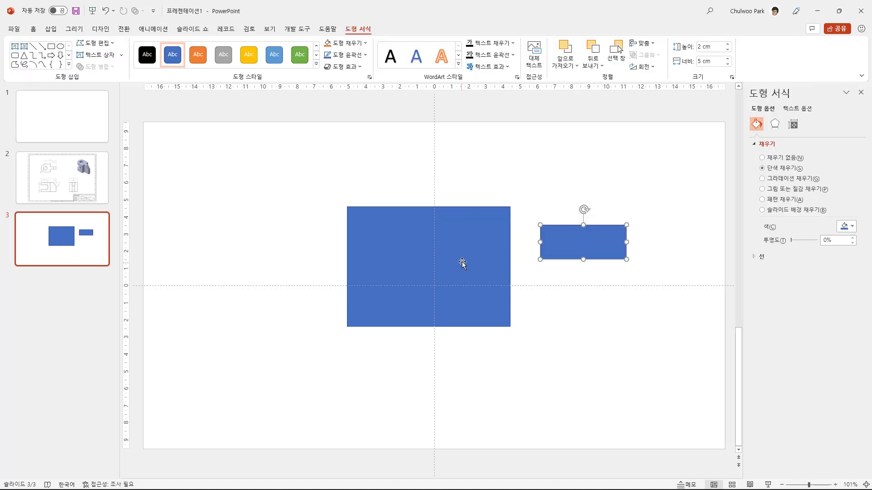
drag(461, 260, 453, 280)
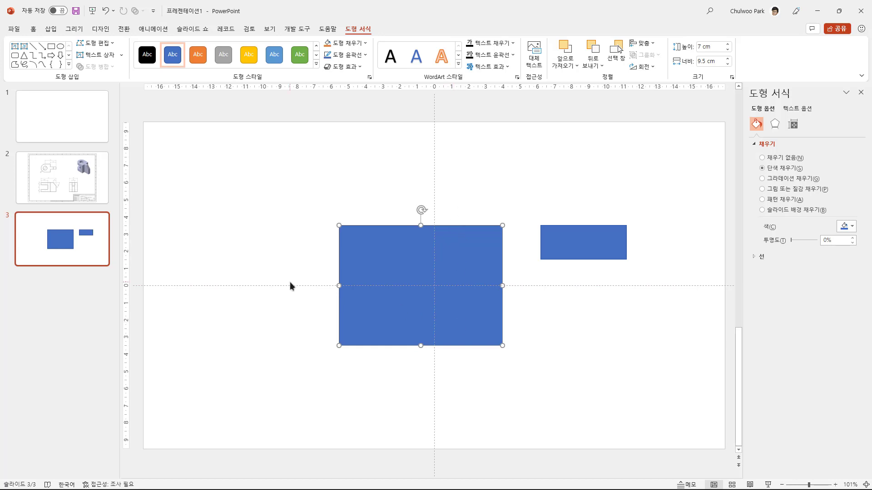
mouse_move(574, 239)
mouse_down()
mouse_move(570, 282)
mouse_move(454, 283)
mouse_up()
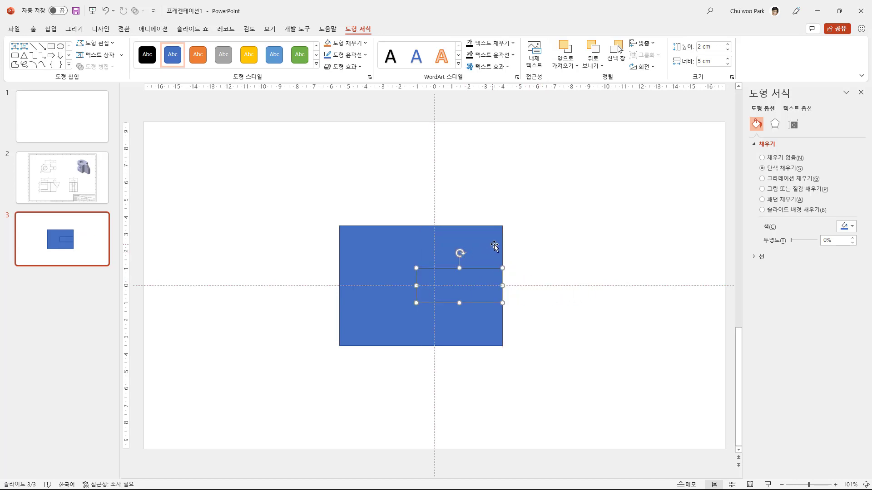
Step: Narrow the large rectangle so the small one protrudes right, then view drawing 935 on slide 2
click(92, 190)
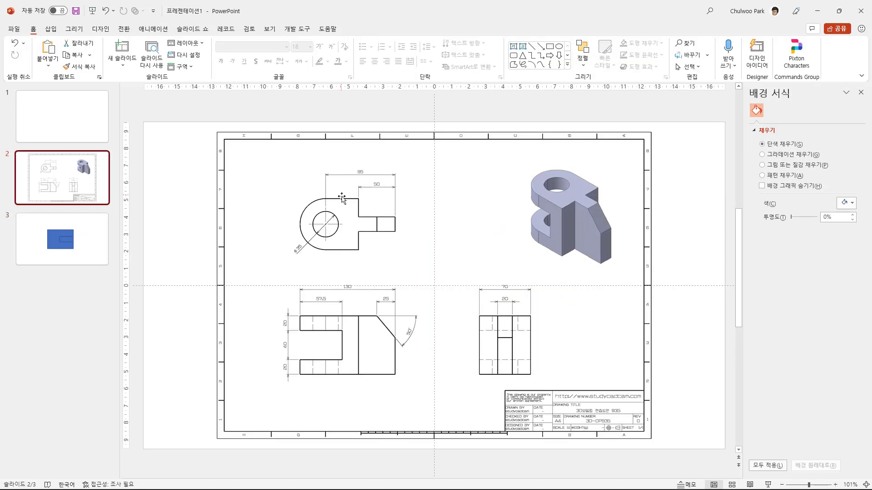
key(Down)
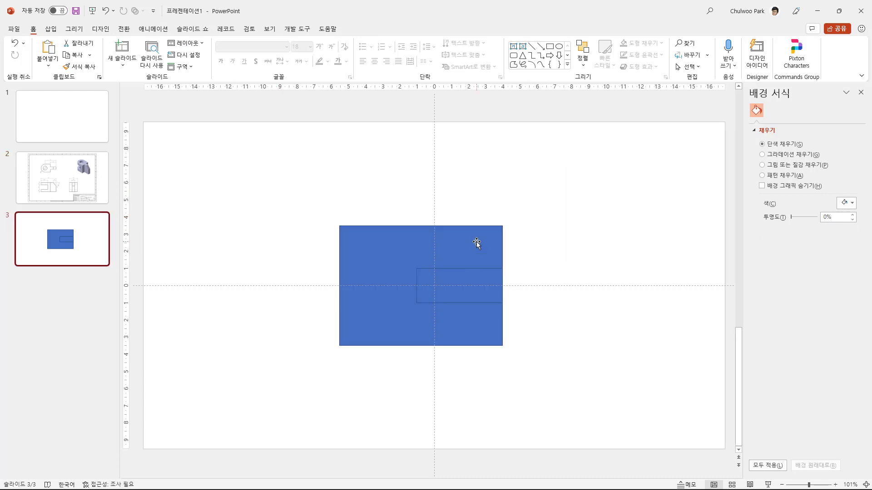
click(475, 242)
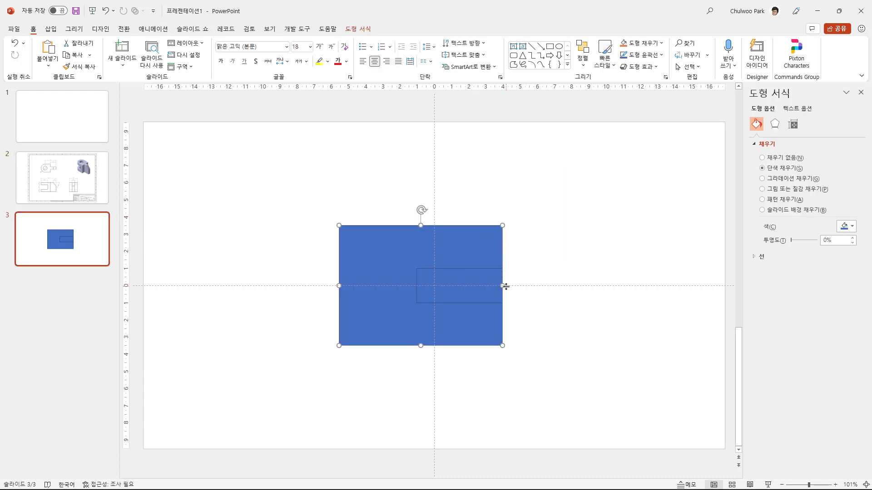
drag(503, 286, 417, 287)
click(510, 380)
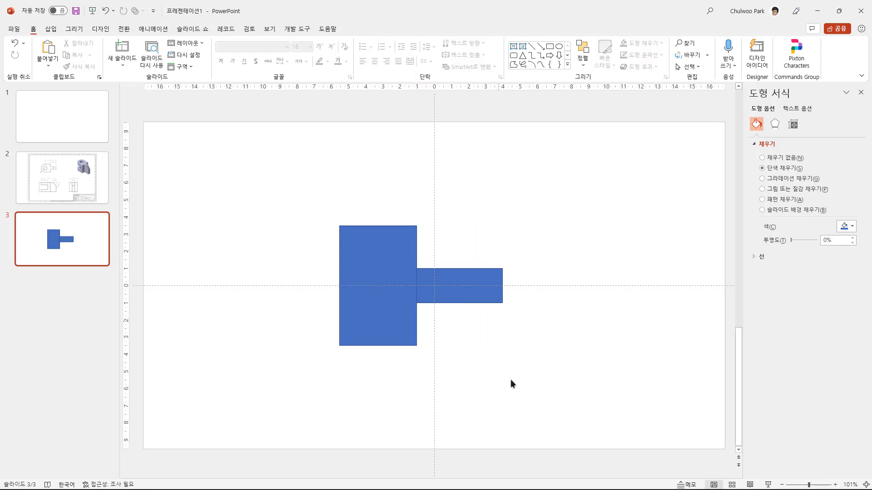
click(105, 200)
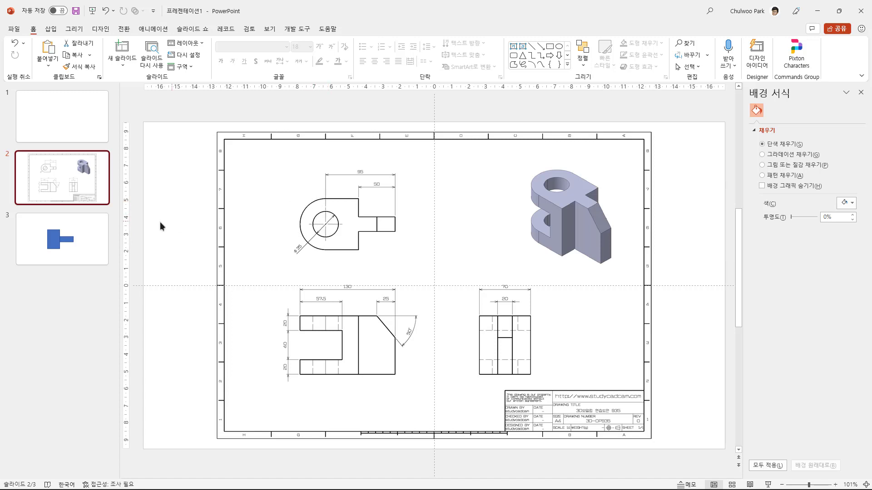
Step: Draw a circle matching the tall rectangle's height, centred on its left edge
click(76, 245)
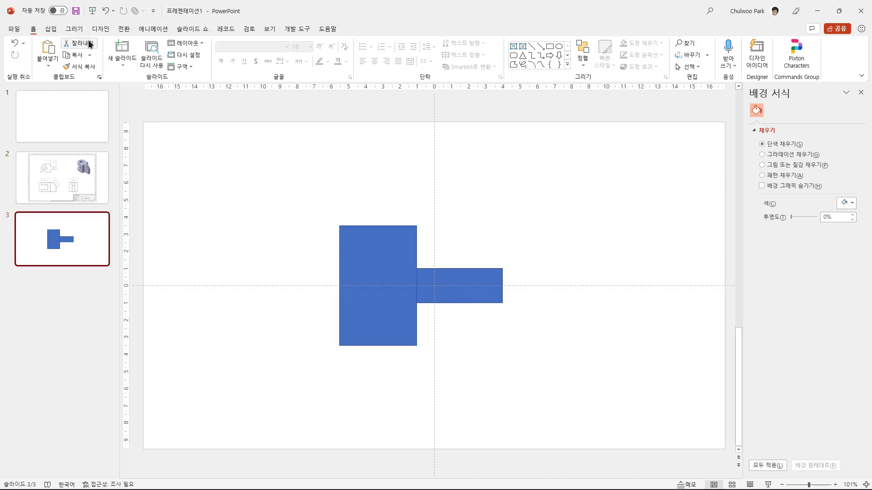
click(50, 29)
click(186, 66)
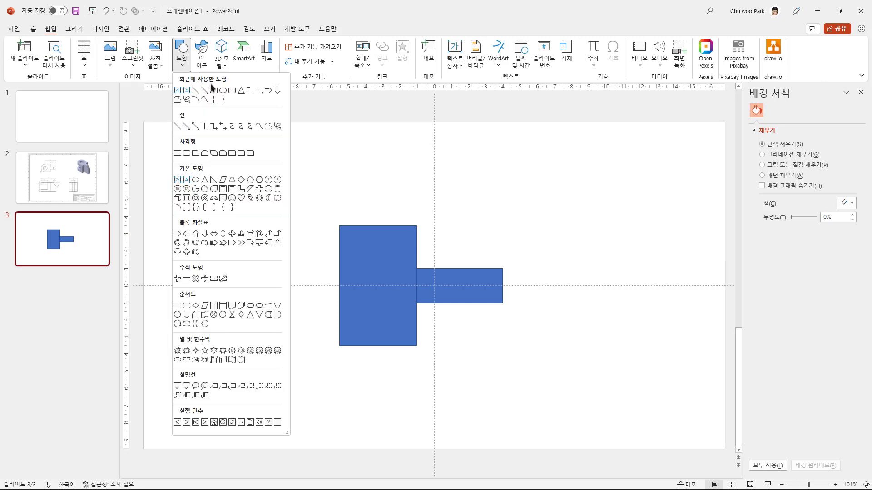
click(226, 93)
shift+drag(313, 266, 444, 397)
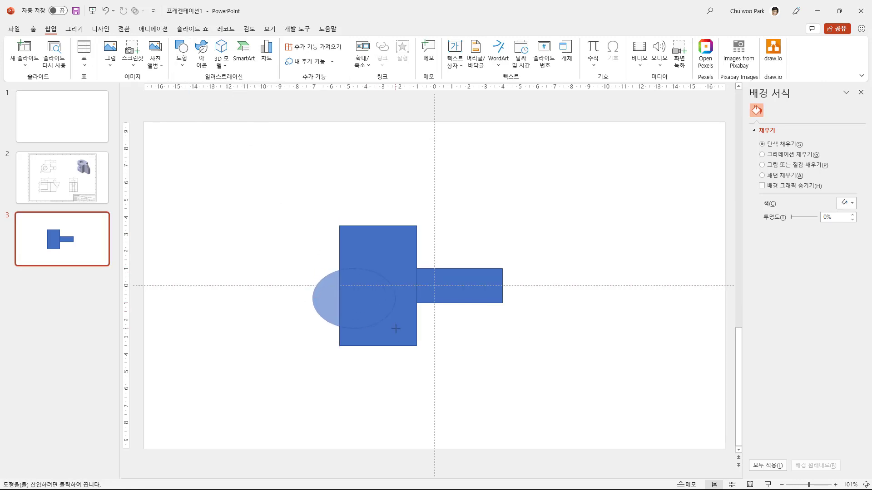
drag(391, 375, 334, 335)
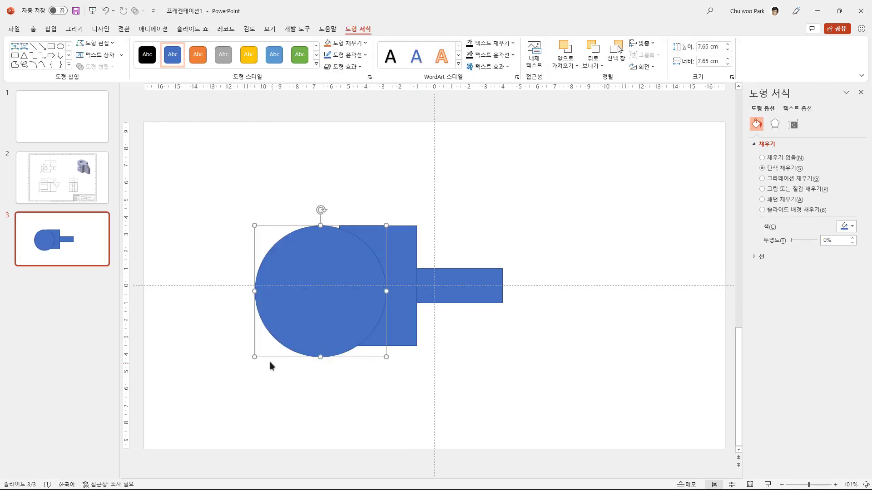
ctrl+drag(253, 358, 259, 351)
drag(301, 310, 320, 305)
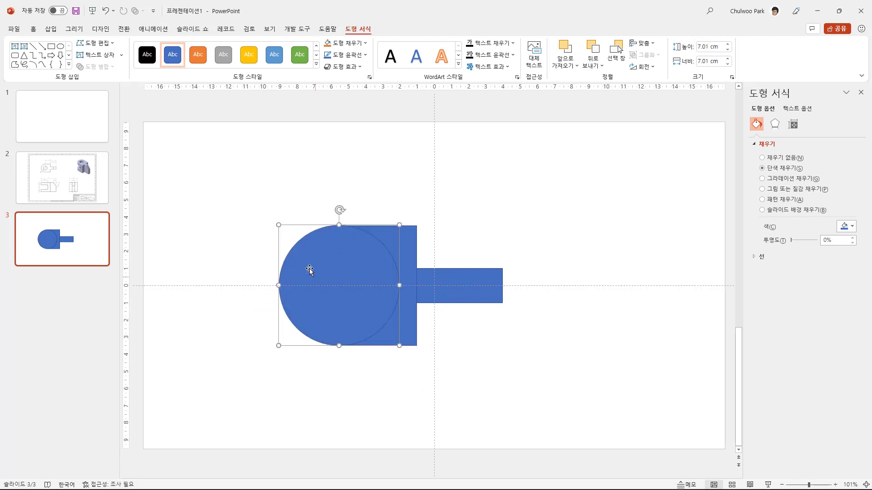
click(245, 241)
Step: Duplicate the circle, lock its aspect ratio, size it to 3.5 cm and centre it inside
click(322, 254)
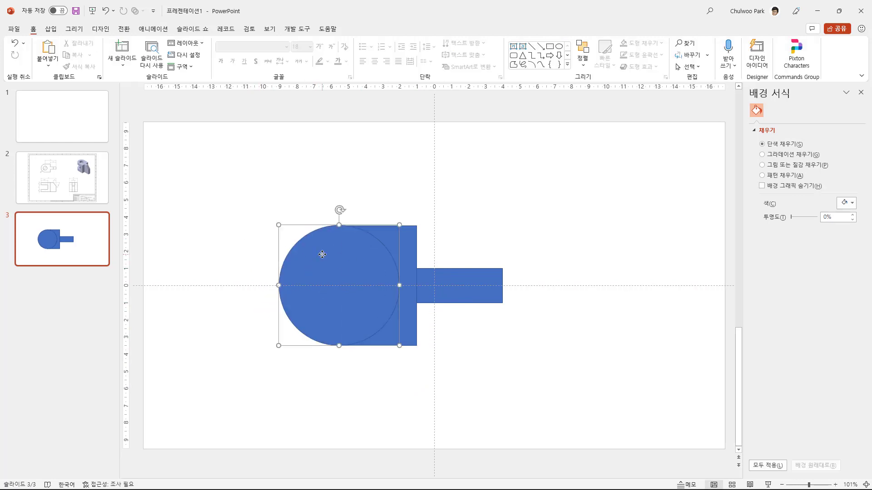
ctrl+drag(322, 254, 361, 272)
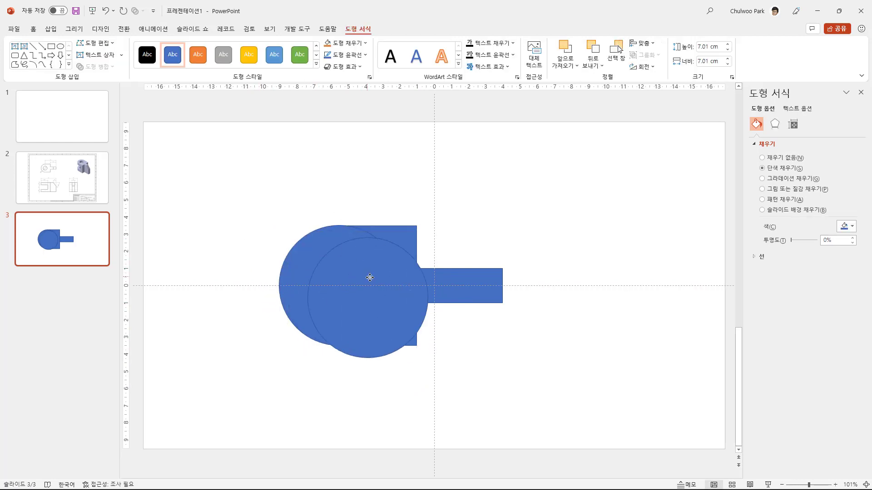
drag(438, 243, 410, 250)
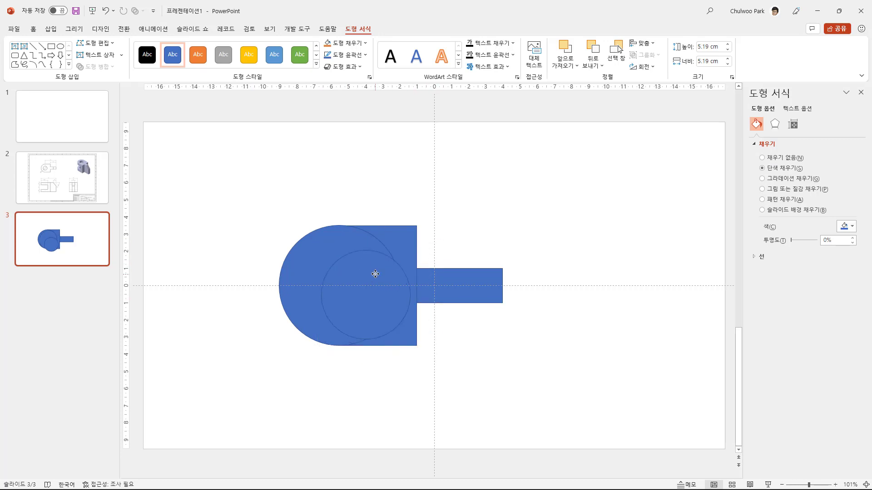
click(794, 125)
click(804, 221)
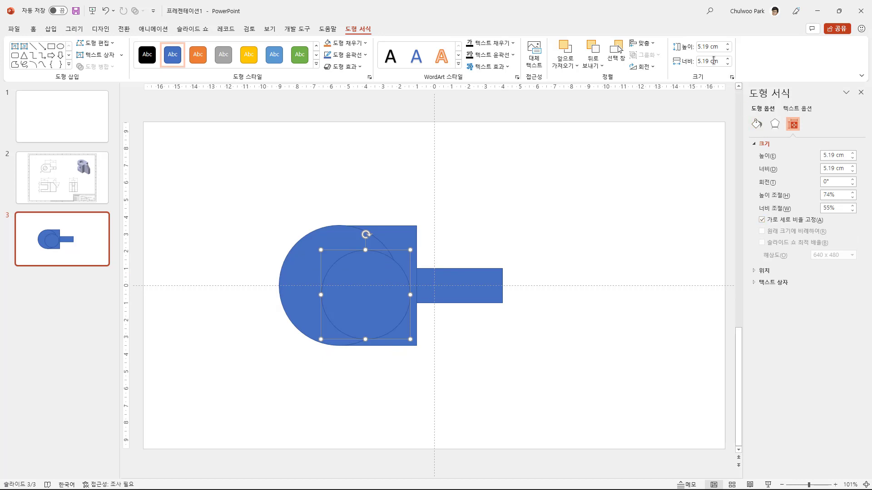
click(706, 48)
double_click(707, 48)
text(3.)
key(Return)
drag(361, 288, 348, 289)
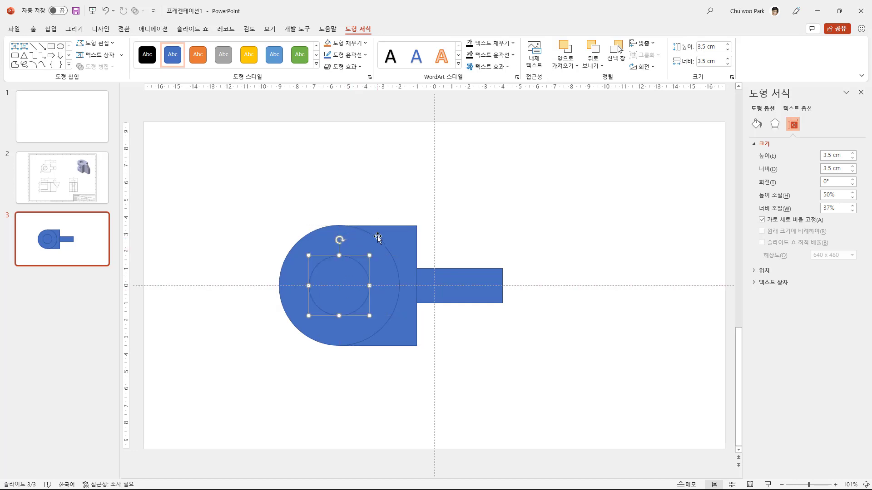
click(373, 170)
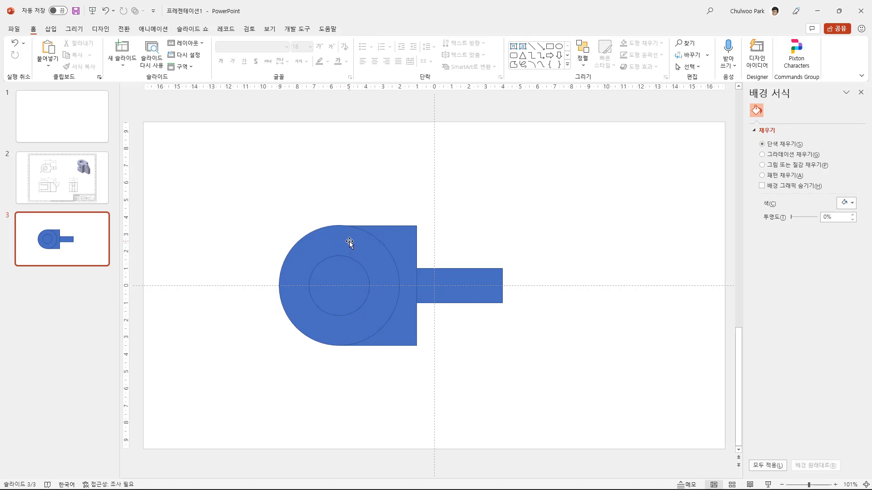
Step: Union both rectangles and the big circle into one outline
click(349, 243)
shift+click(339, 277)
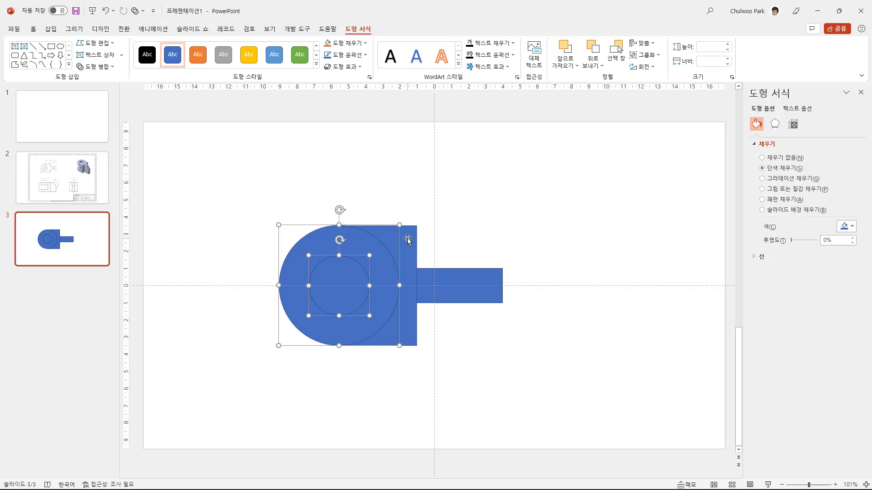
click(455, 237)
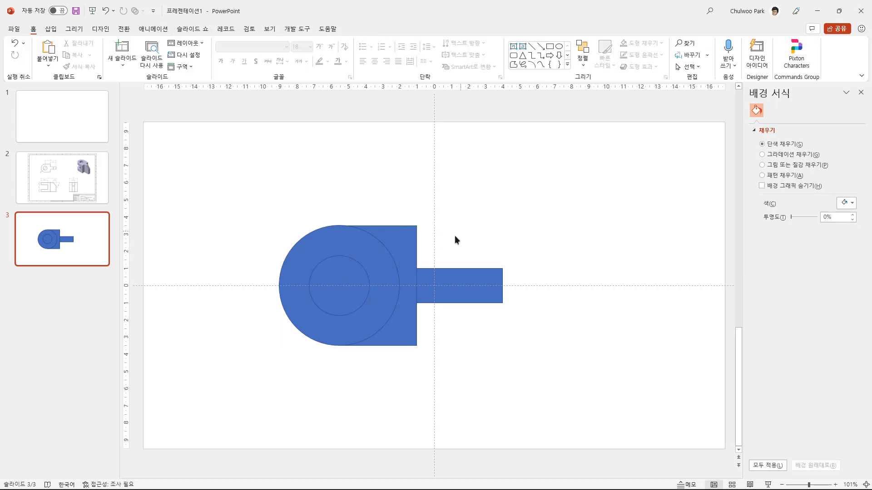
click(462, 283)
shift+click(401, 237)
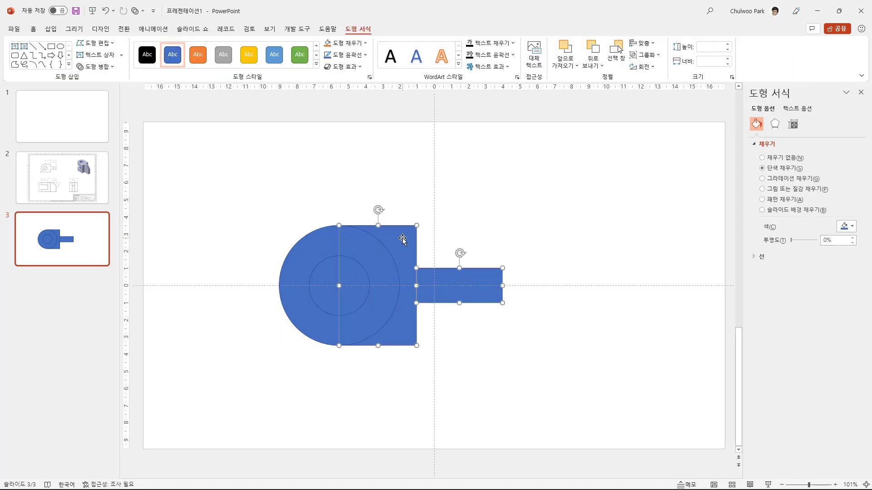
shift+click(315, 236)
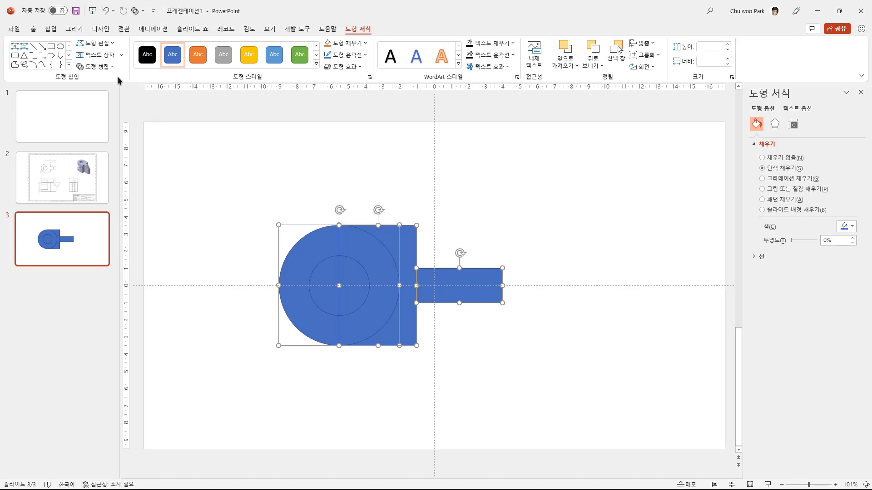
click(95, 66)
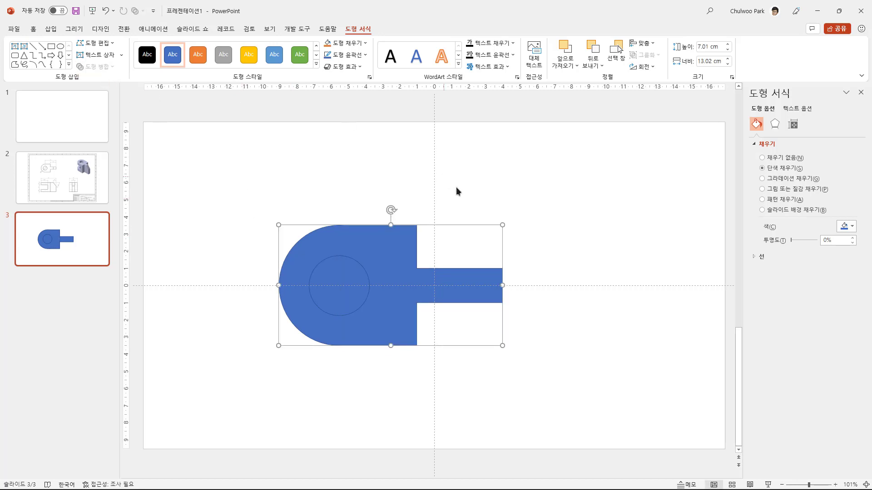
Step: Subtract the inner circle as a hole and move the shape toward the top left
shift+click(334, 277)
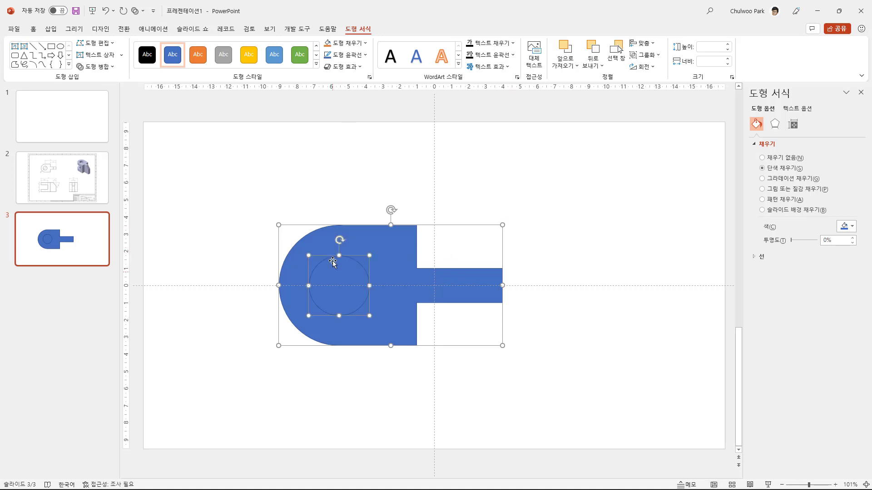
click(116, 69)
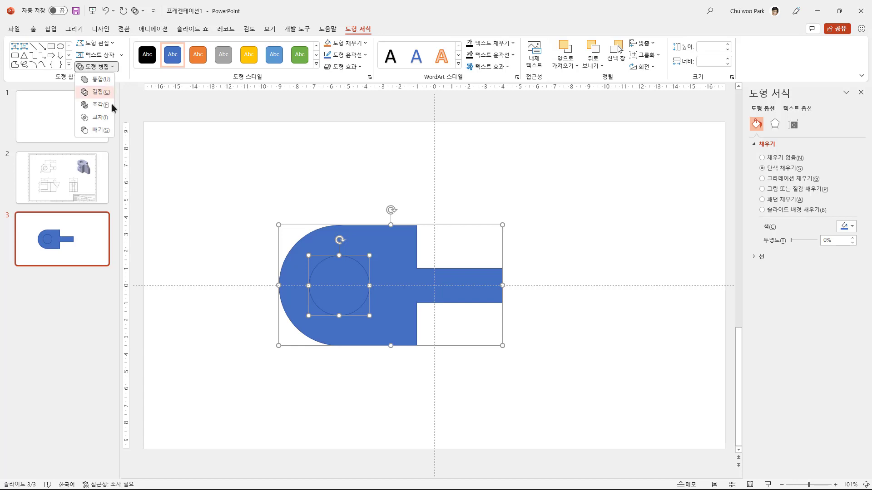
click(109, 130)
click(157, 149)
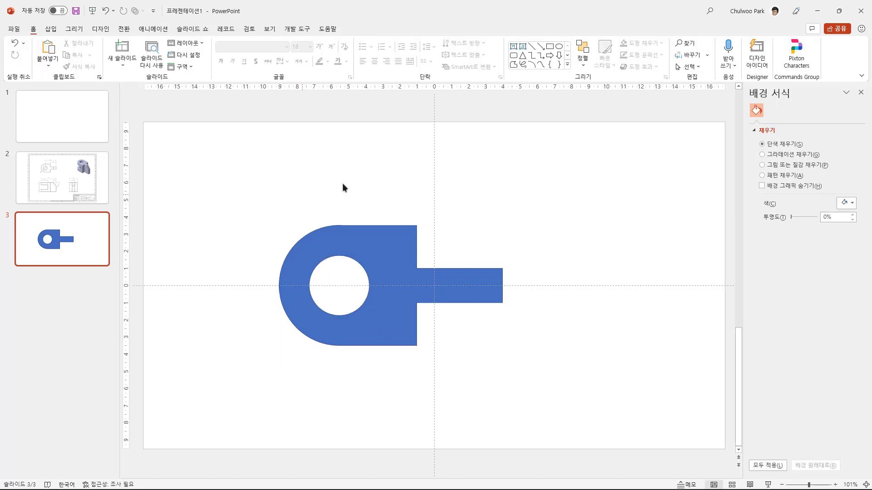
drag(380, 258, 328, 179)
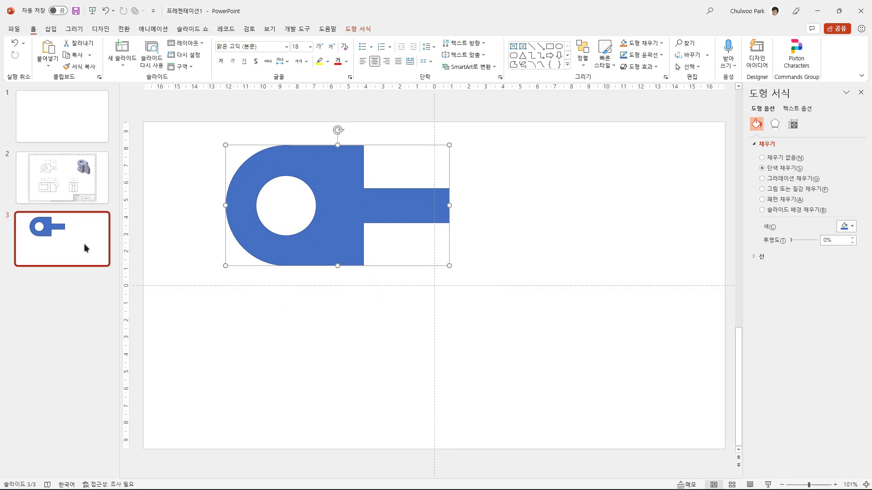
Step: Add a new blank slide 4 after checking the reference drawing on slide 2
key(ctrl+m)
click(72, 203)
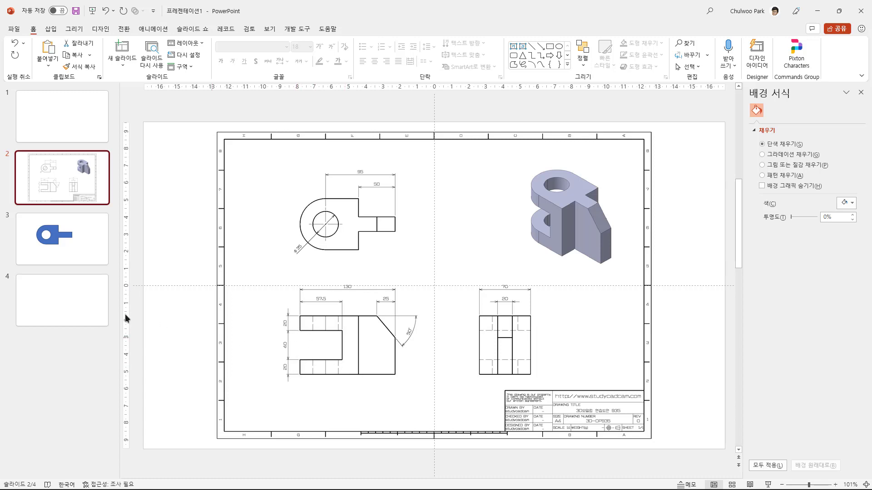
click(84, 296)
Step: Draw a 13 cm by 8 cm rectangle on slide 4, then view slide 2
drag(322, 214, 553, 346)
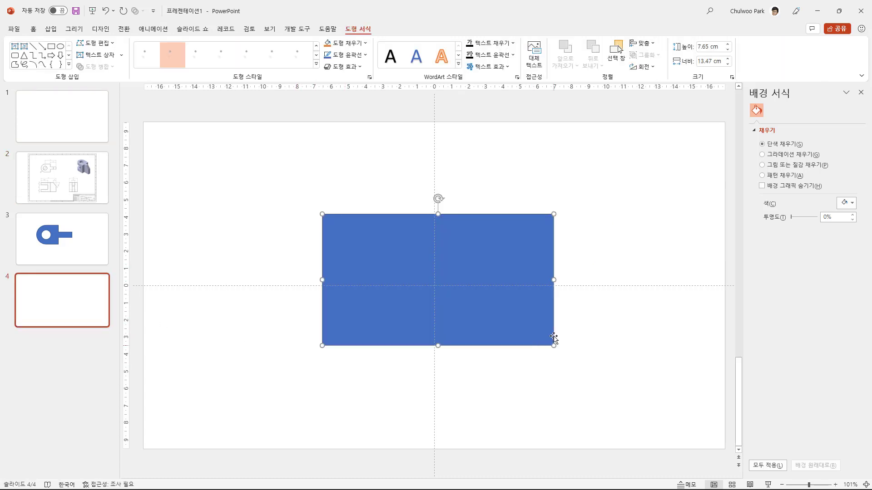
click(714, 63)
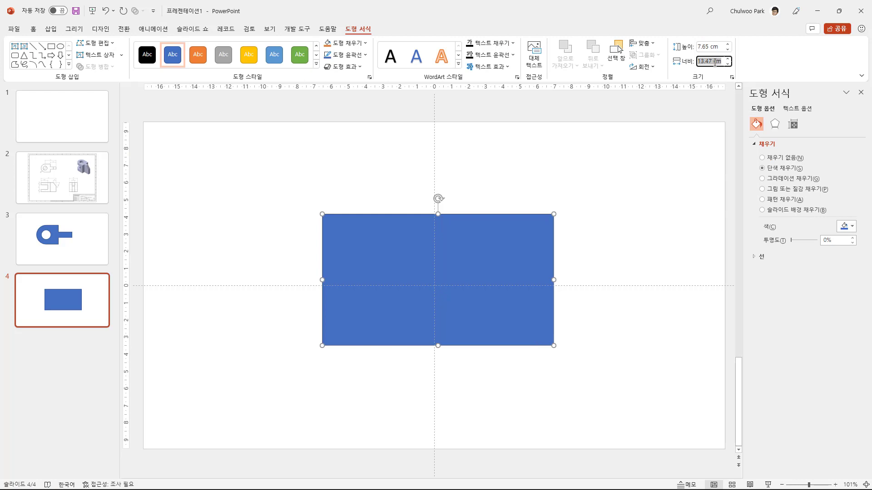
text(13)
key(Return)
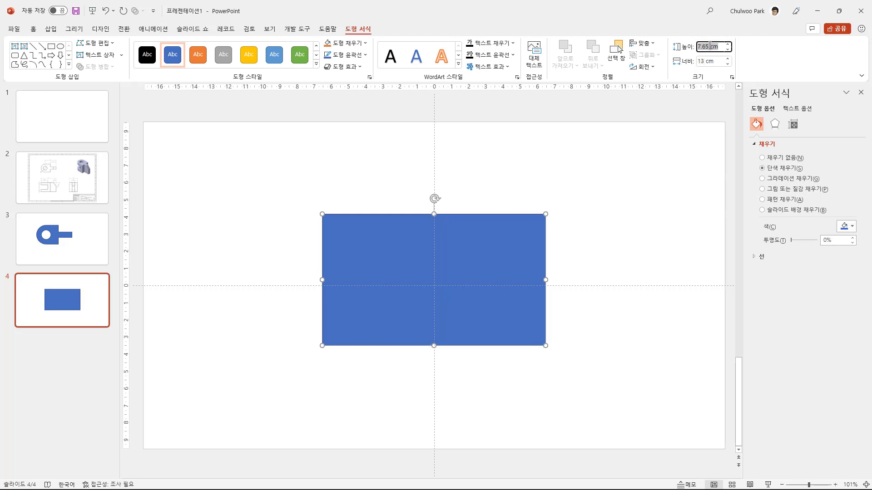
text(8)
key(Return)
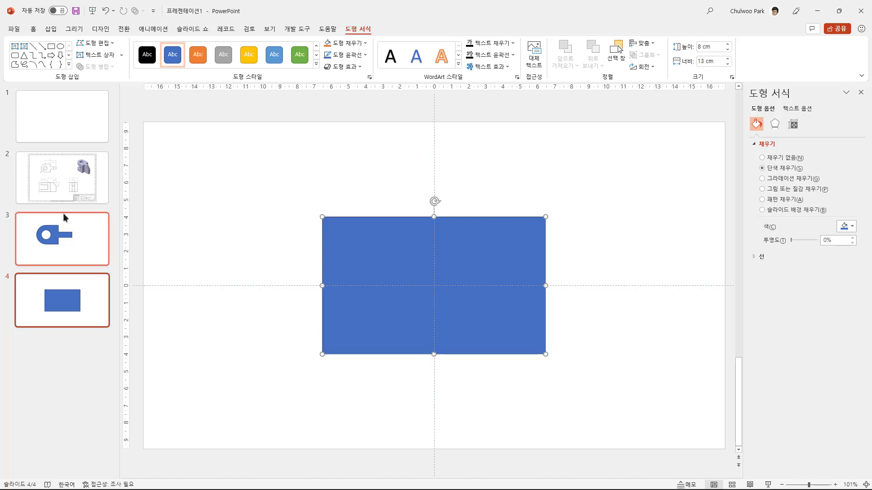
click(63, 191)
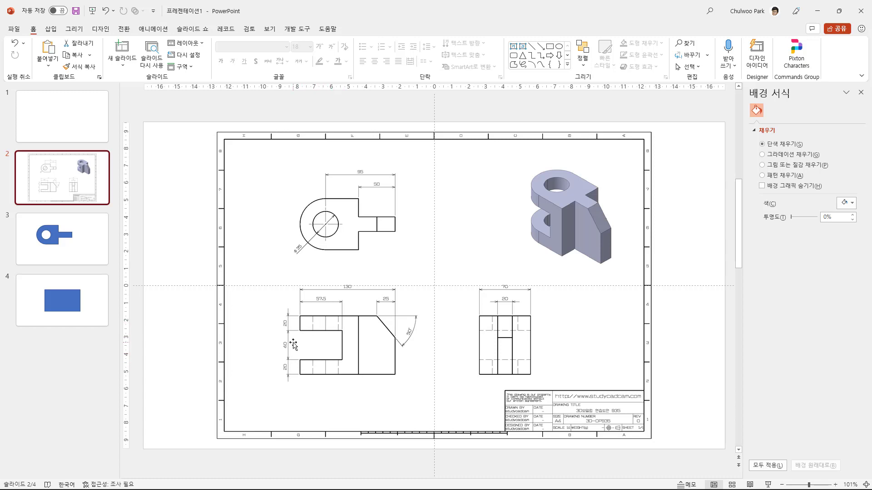
Step: Duplicate the rectangle, size the copy 4 cm by 5.75 cm and move it to the left side
click(104, 316)
key(ctrl+v)
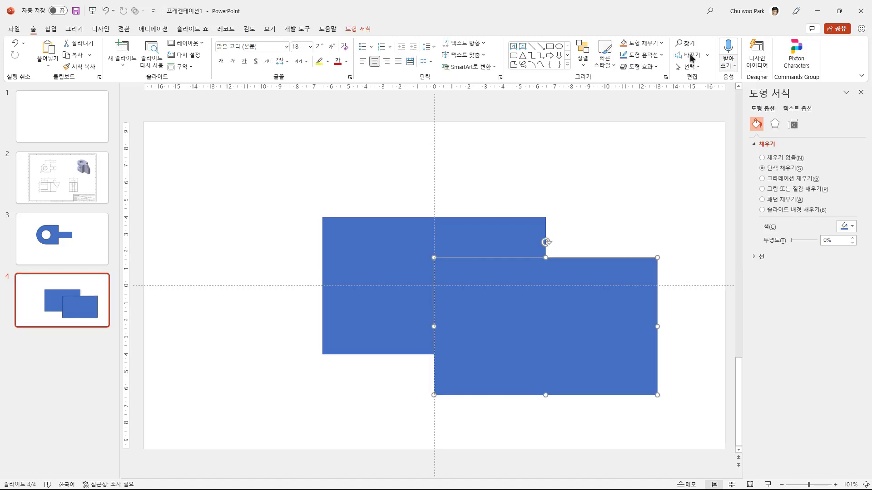
click(356, 29)
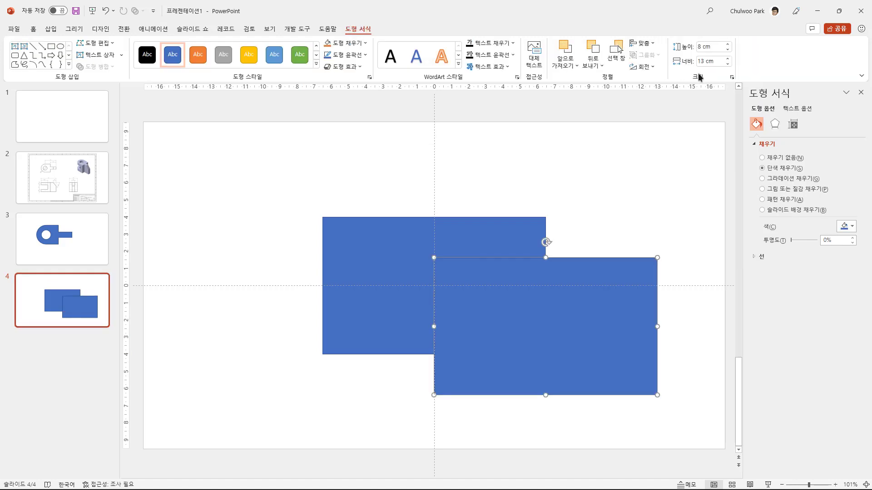
click(701, 47)
text(4)
key(Tab)
text(5)
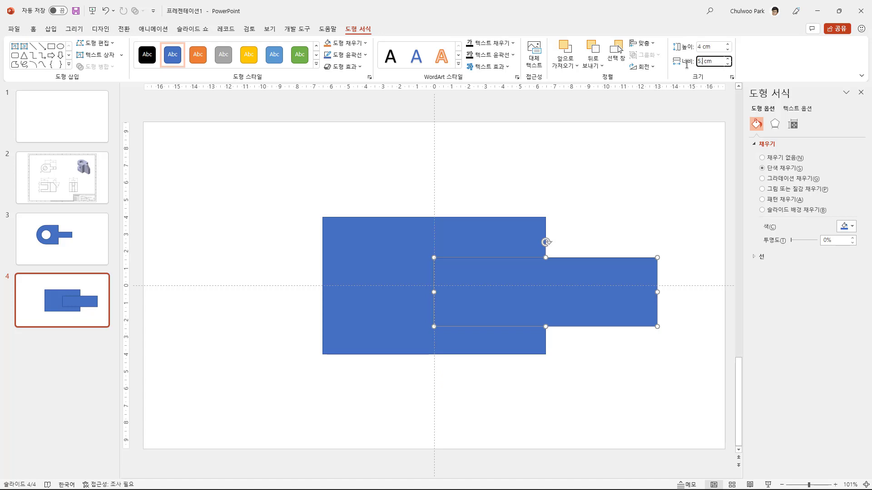
text(.7)
key(Return)
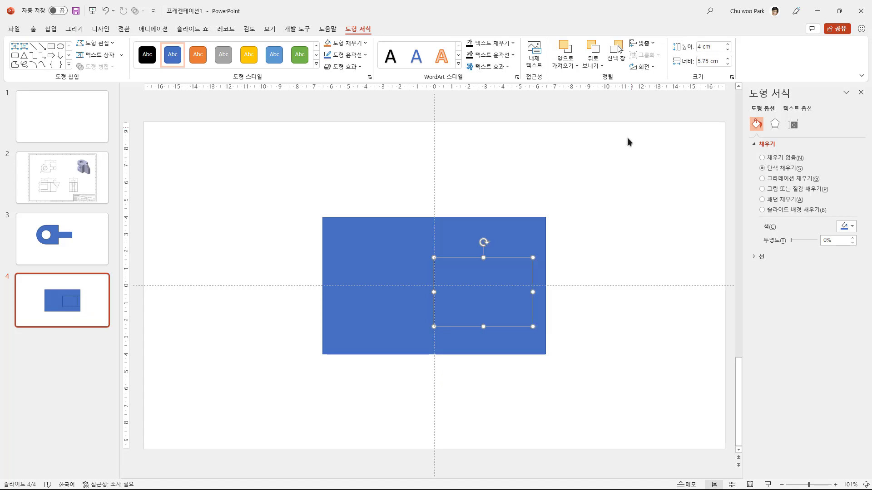
mouse_move(492, 304)
mouse_down()
mouse_move(382, 295)
mouse_move(379, 281)
mouse_move(381, 294)
mouse_up()
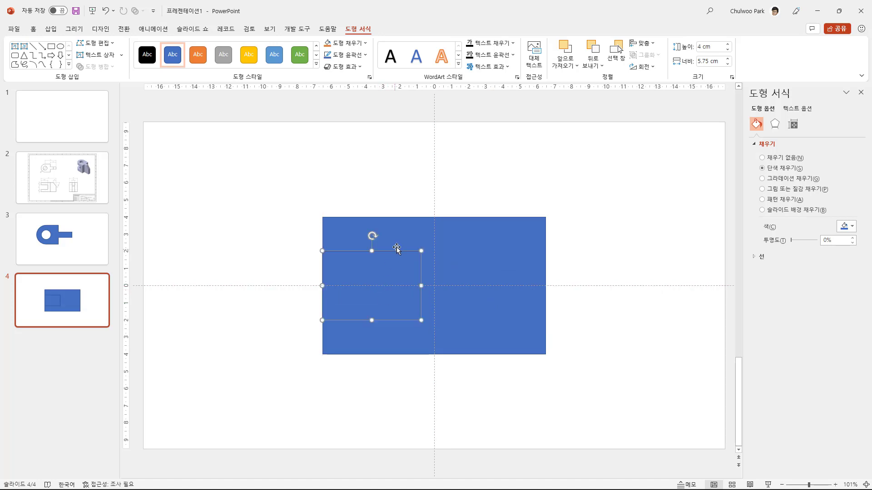
Step: Subtract the small rectangle from the large one to cut the notch, then view slide 2
click(466, 239)
shift+click(366, 278)
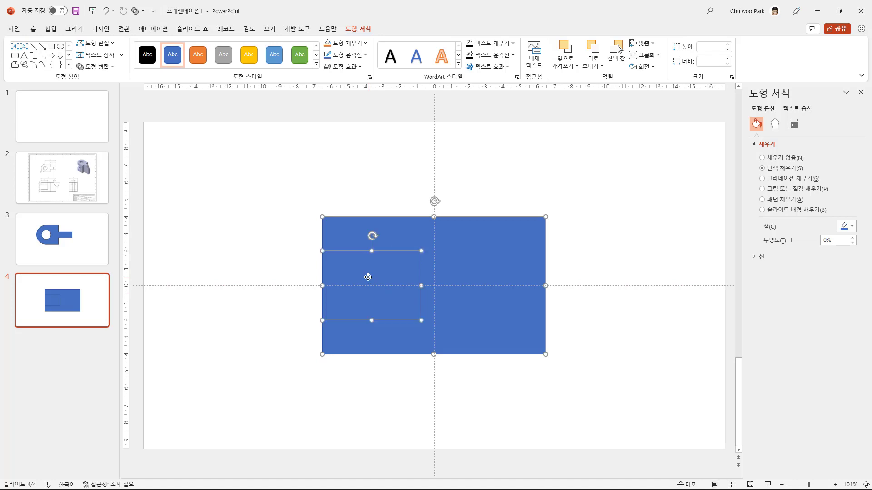
click(109, 68)
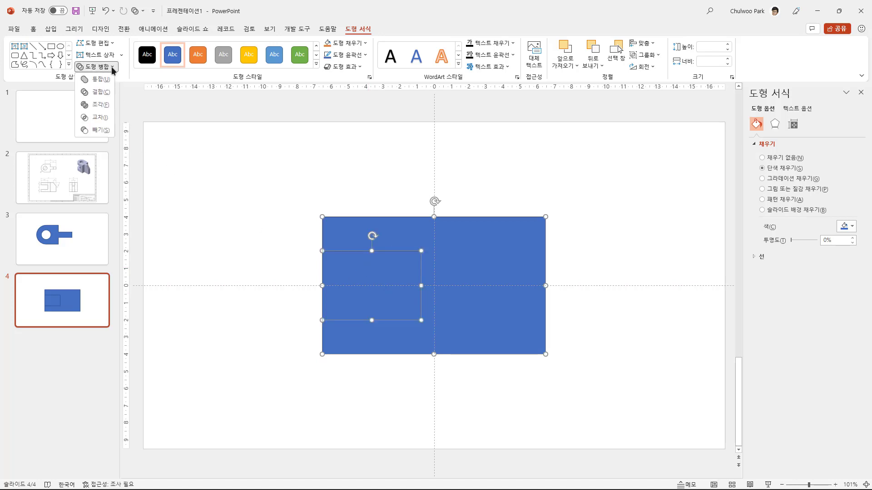
click(99, 130)
click(438, 361)
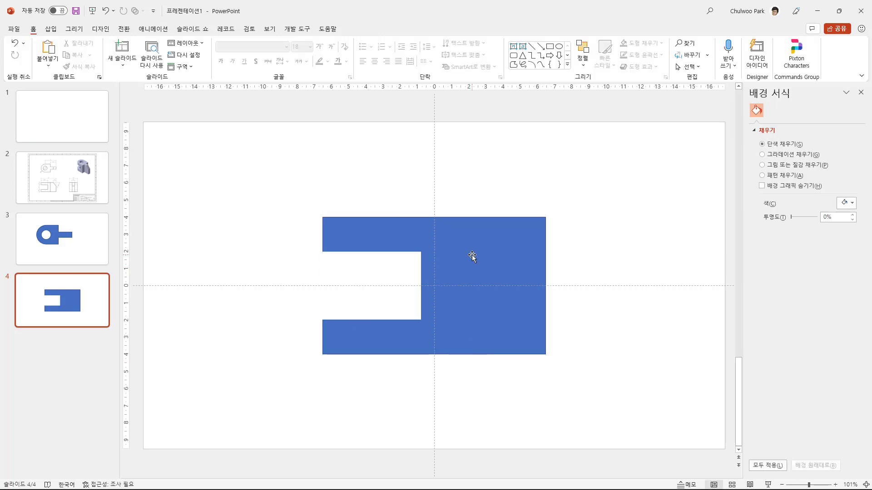
click(66, 240)
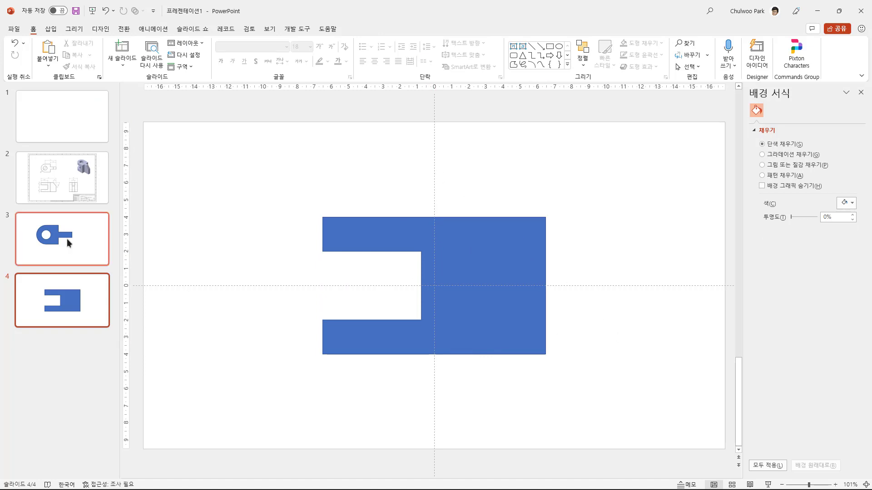
click(68, 178)
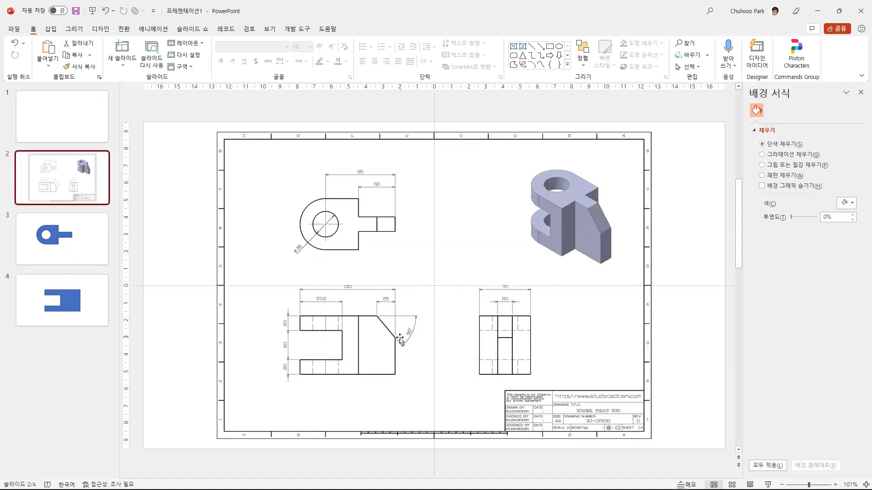
Step: On slide 4, draw a 2.5 cm wide rectangle and set it on the notched block's top right
click(88, 306)
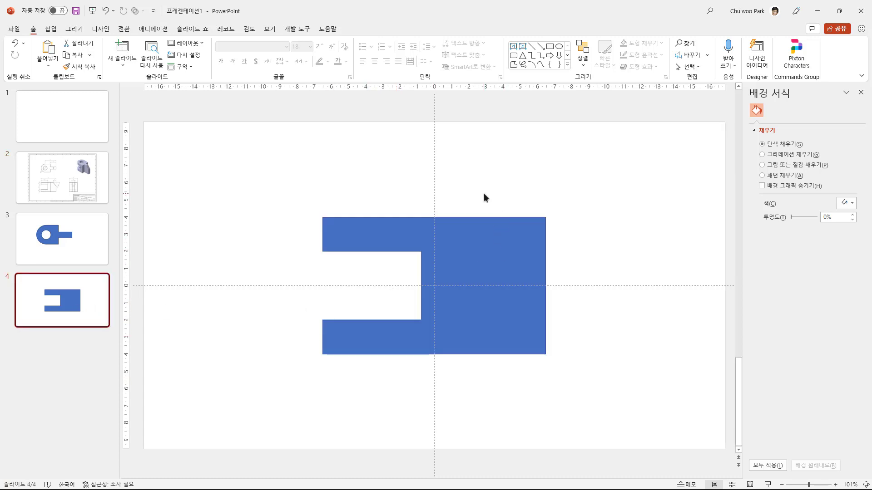
click(51, 29)
click(183, 68)
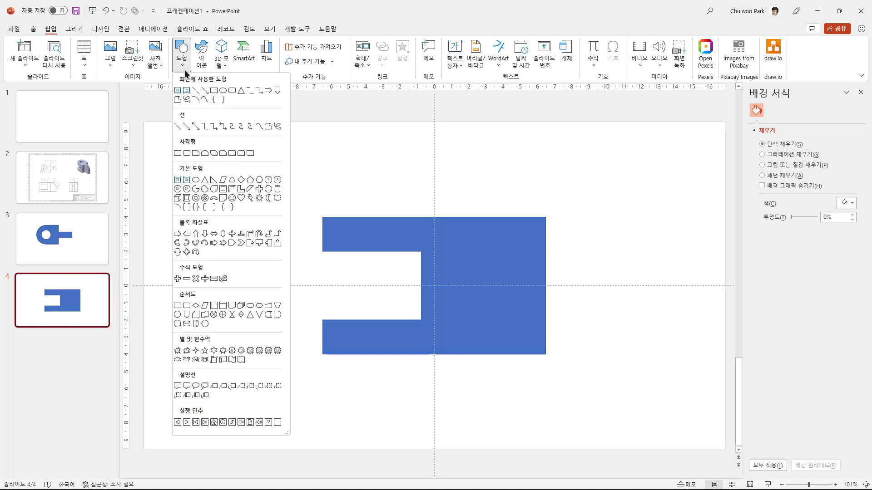
click(213, 90)
drag(495, 163, 559, 197)
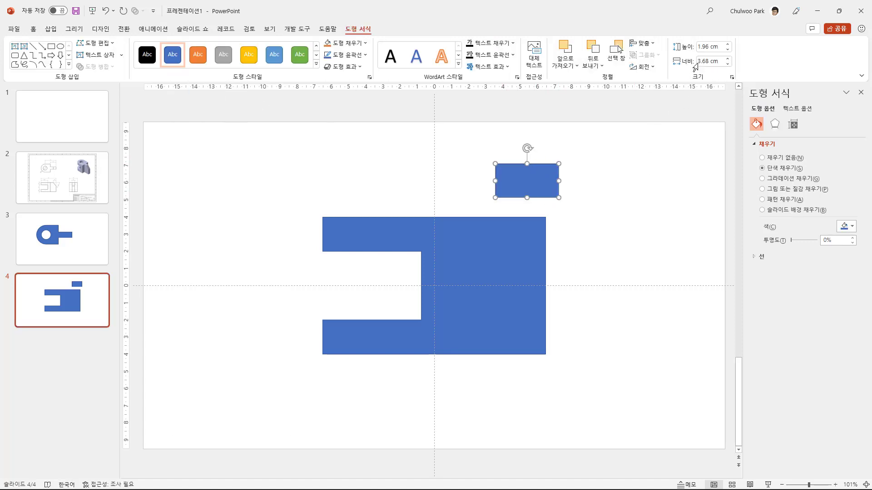
click(709, 64)
text(2.5)
key(Return)
drag(509, 183, 516, 202)
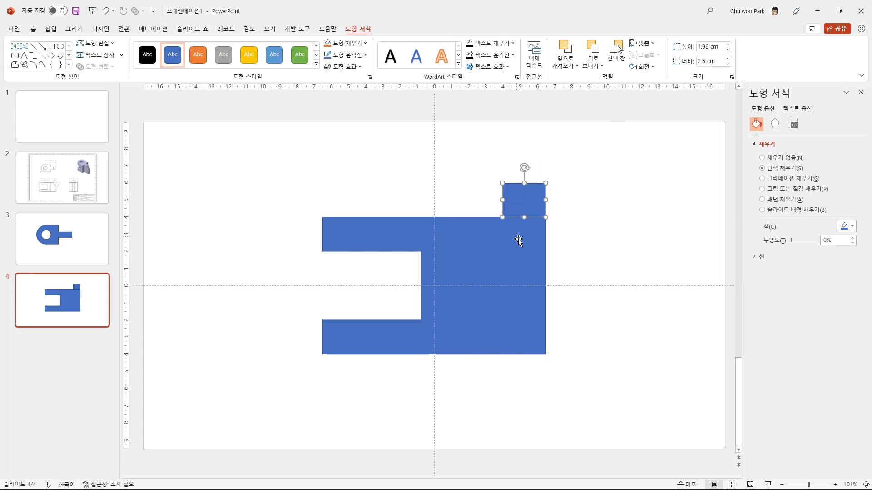
click(584, 274)
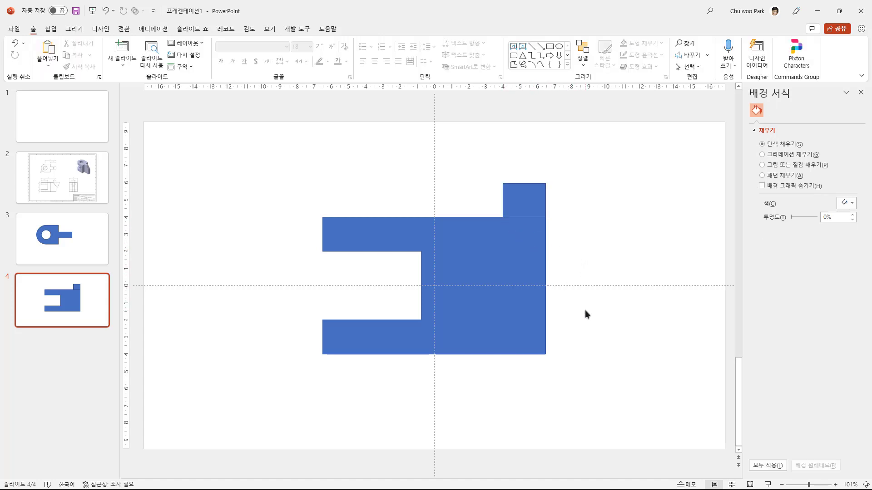
click(49, 28)
Step: Draw a straight horizontal line to the right of the blue shape
click(180, 71)
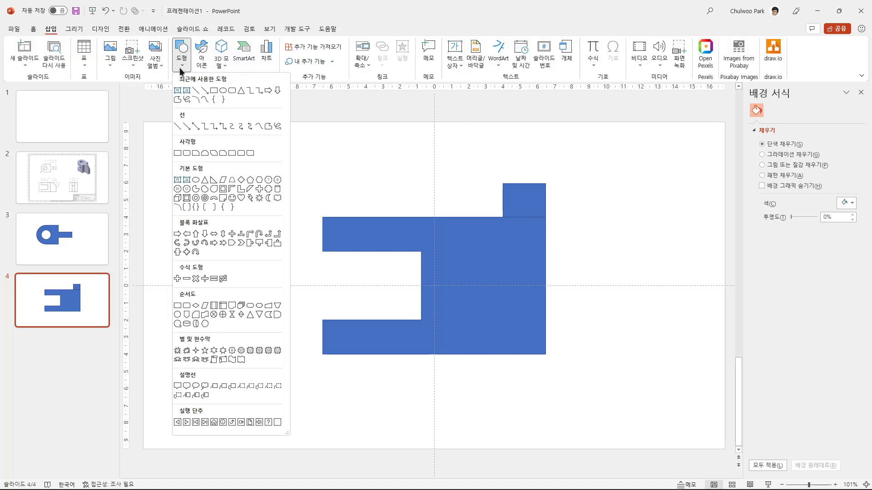
click(179, 128)
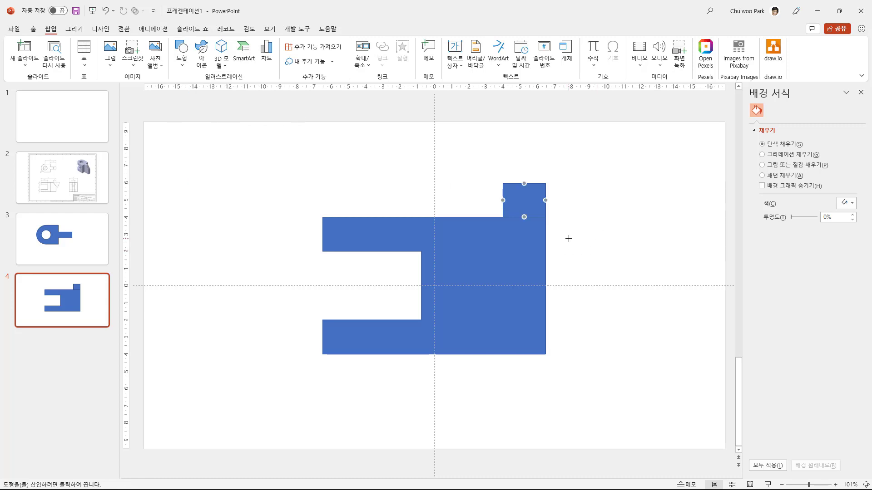
drag(569, 238, 677, 237)
drag(672, 238, 673, 238)
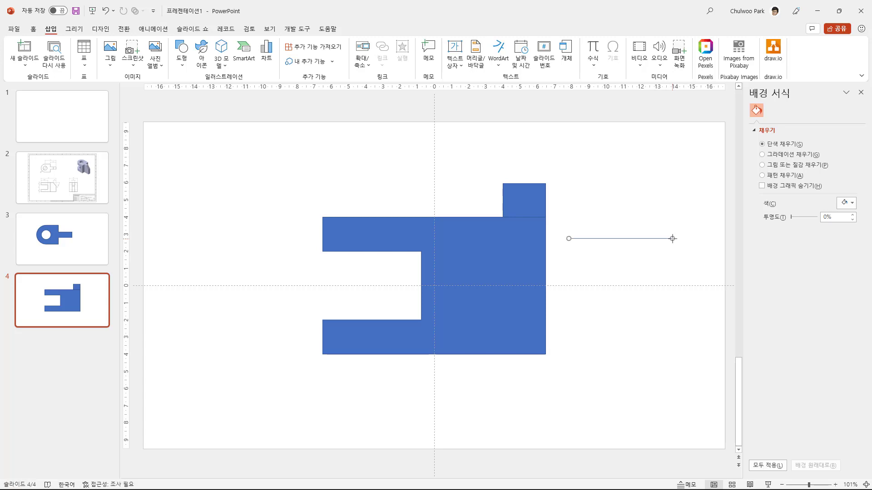
Step: Set the line's rotation to 50° and nudge it into place
click(795, 116)
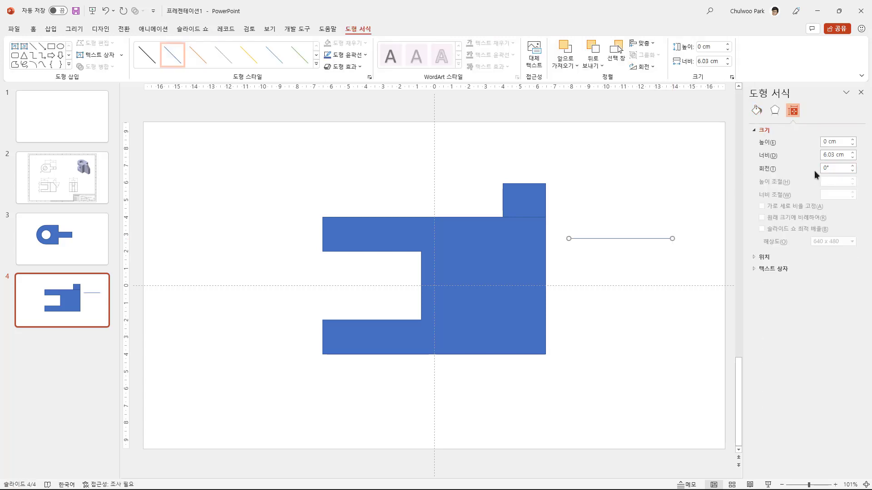
click(852, 166)
click(853, 166)
mouse_move(833, 168)
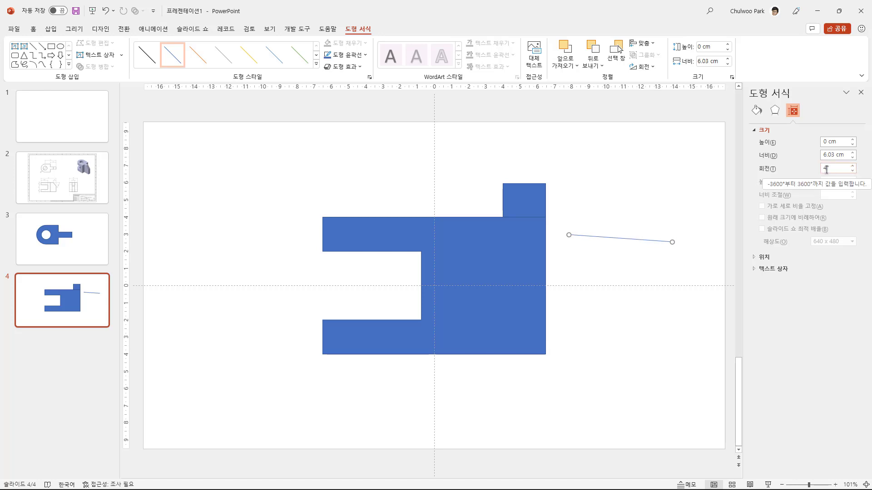
double_click(827, 170)
text(50)
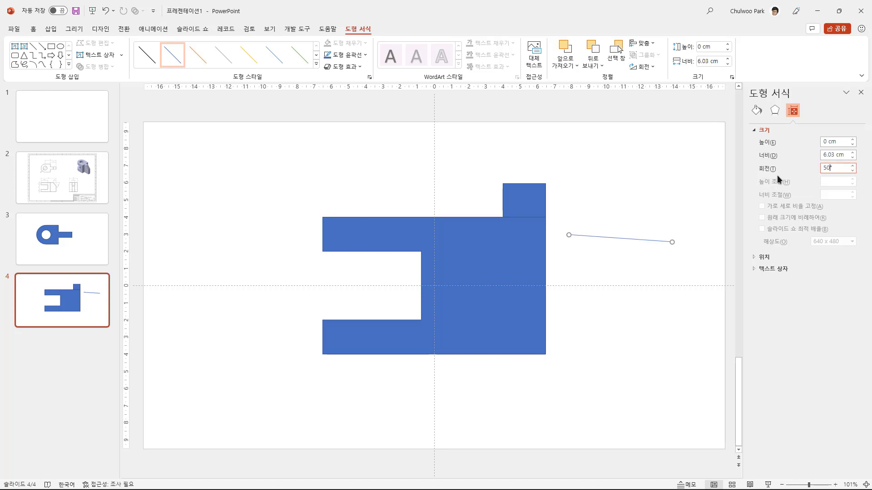
key(Return)
drag(595, 212, 596, 214)
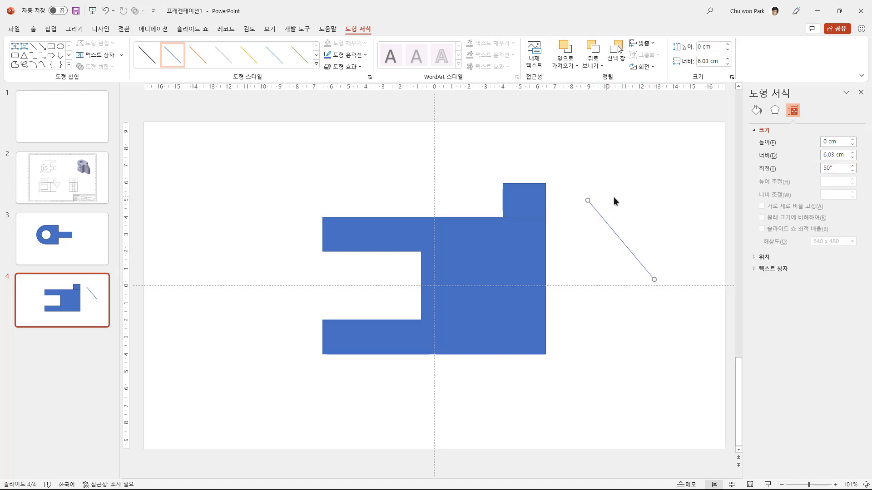
click(49, 29)
click(181, 63)
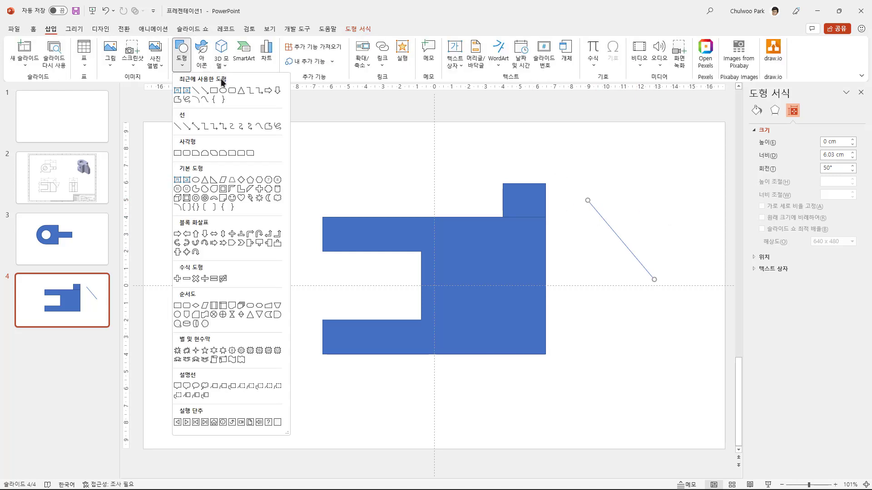
Step: Draw a triangle, flip it upside down, stretch it taller, and reshape it into a right triangle
click(243, 91)
drag(617, 170, 685, 240)
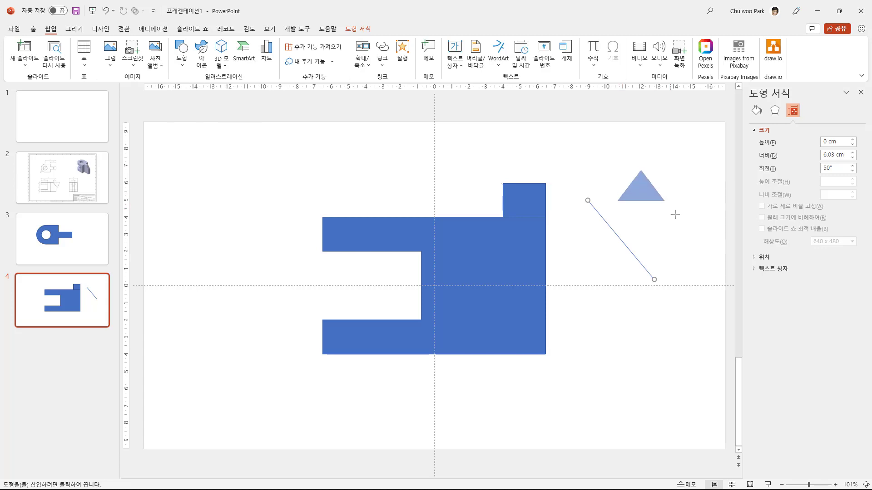
mouse_move(652, 155)
mouse_down()
mouse_move(676, 226)
mouse_move(648, 205)
mouse_move(626, 231)
mouse_move(618, 229)
mouse_move(653, 235)
mouse_up()
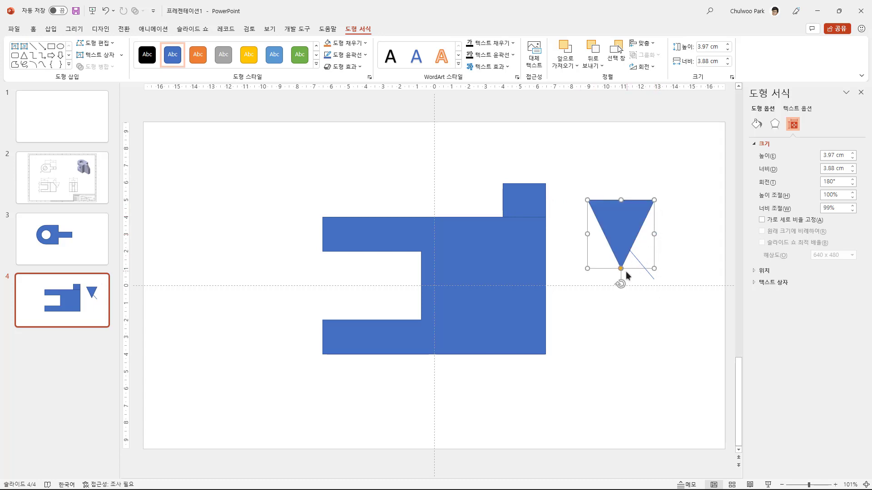
drag(654, 269, 654, 279)
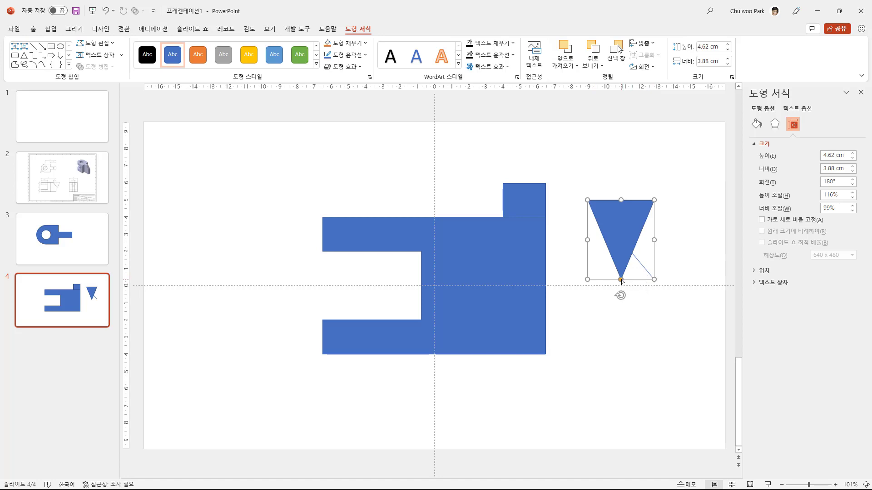
drag(621, 279, 688, 287)
drag(636, 235, 664, 218)
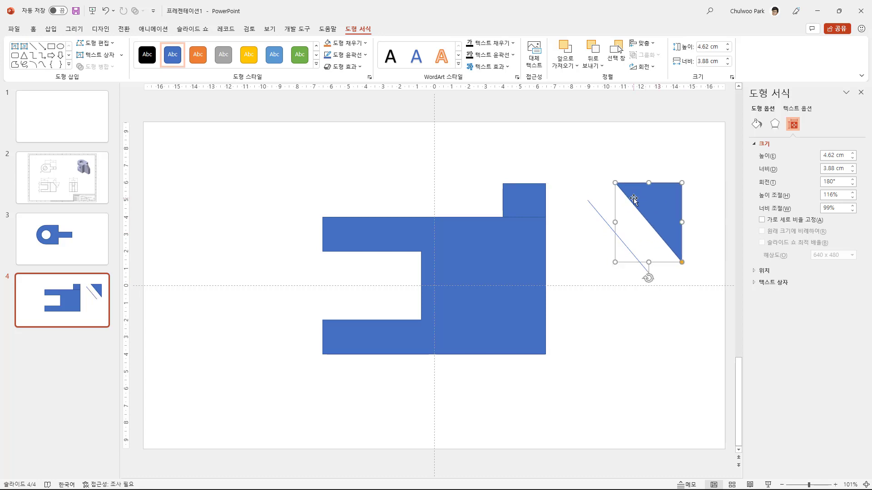
Step: Delete the slanted line, move the triangle onto the shape's upper-right corner, and delete the stray square
click(602, 219)
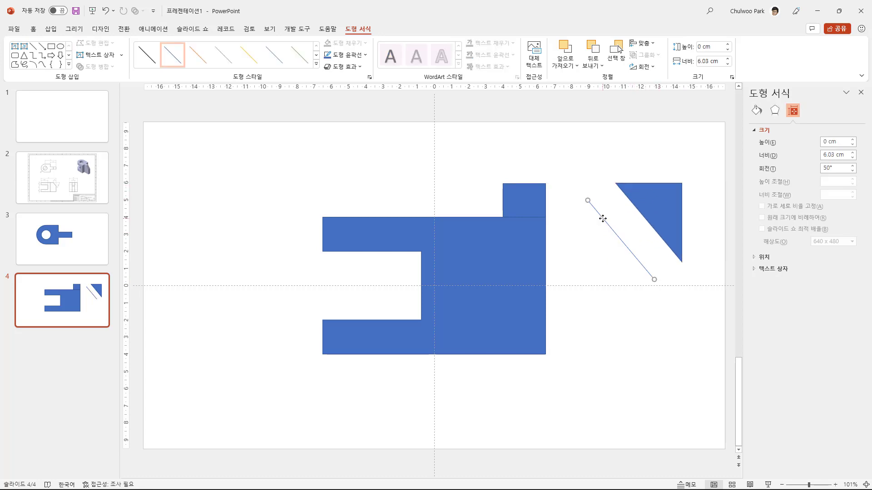
key(Delete)
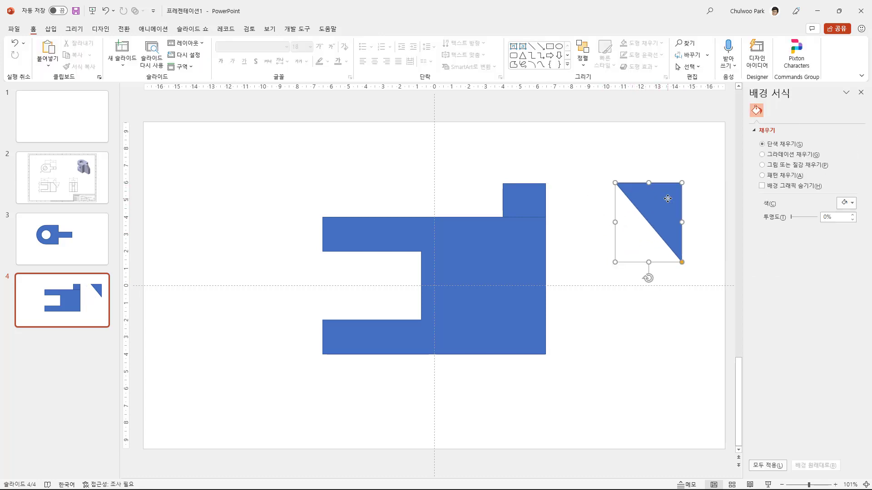
mouse_move(654, 214)
mouse_down()
mouse_move(629, 247)
mouse_move(550, 245)
mouse_up()
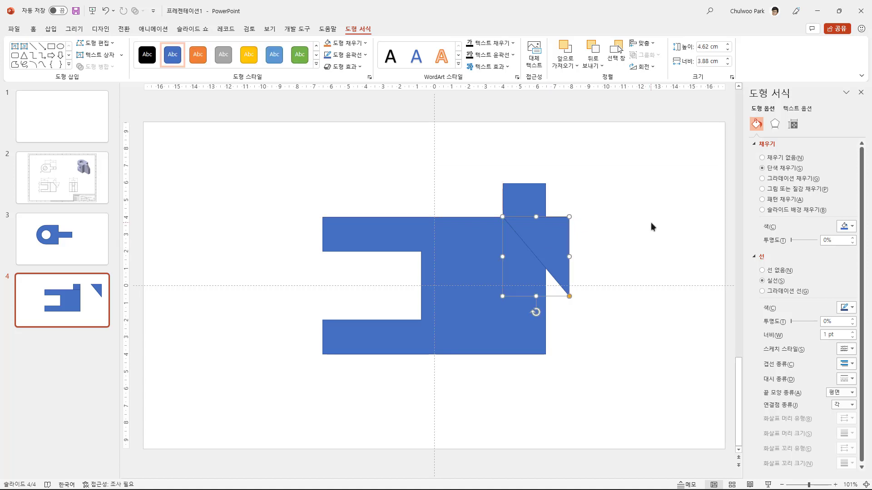
click(534, 197)
key(Delete)
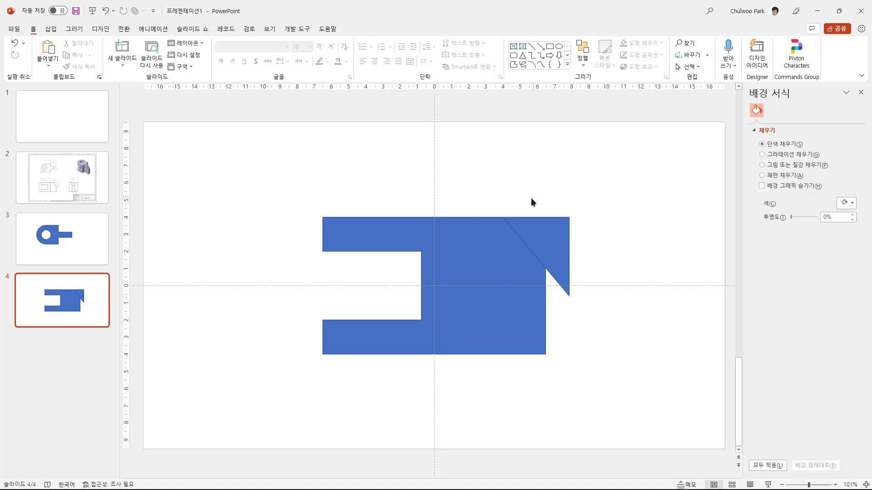
Step: Subtract the triangle from the large blue shape with Merge Shapes > Subtract
click(500, 244)
shift+click(556, 237)
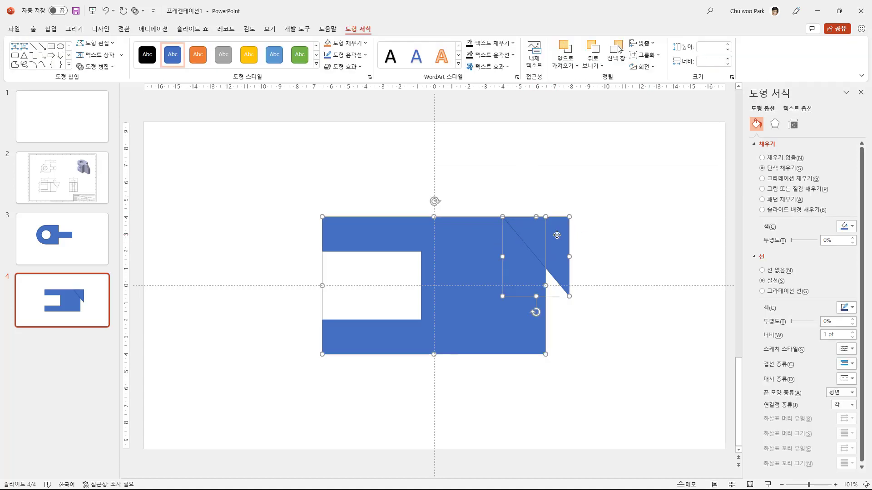
click(111, 67)
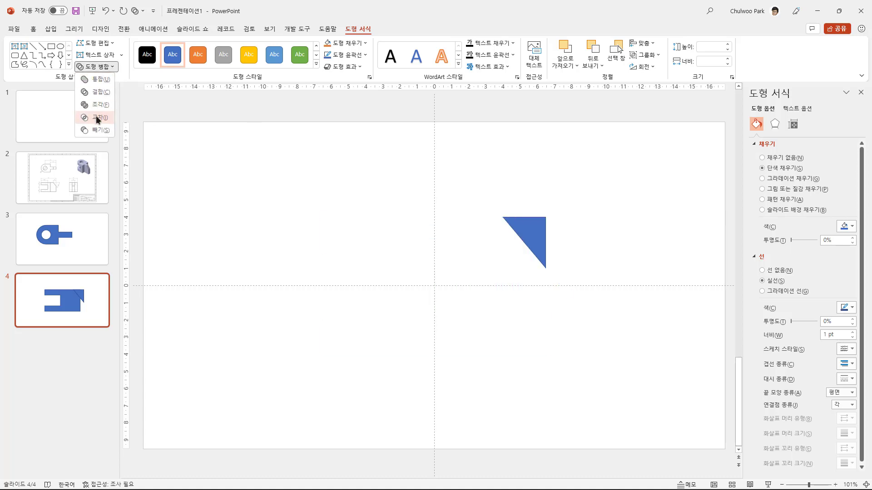
click(97, 129)
click(464, 375)
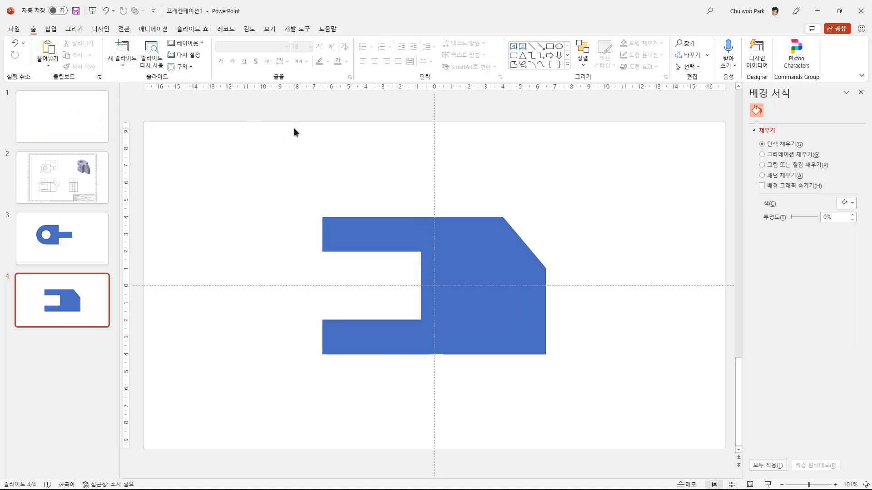
Step: Switch between slides 2 and 4, ending on the slide 2 reference drawing
click(84, 201)
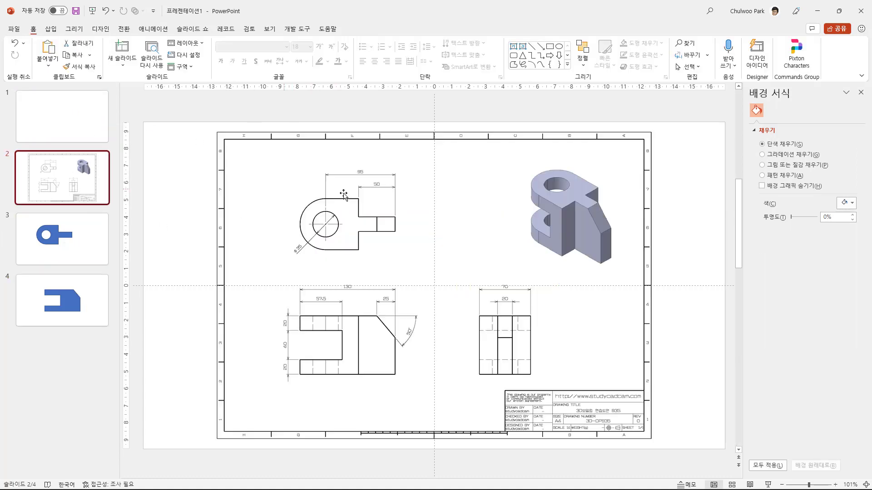
click(45, 306)
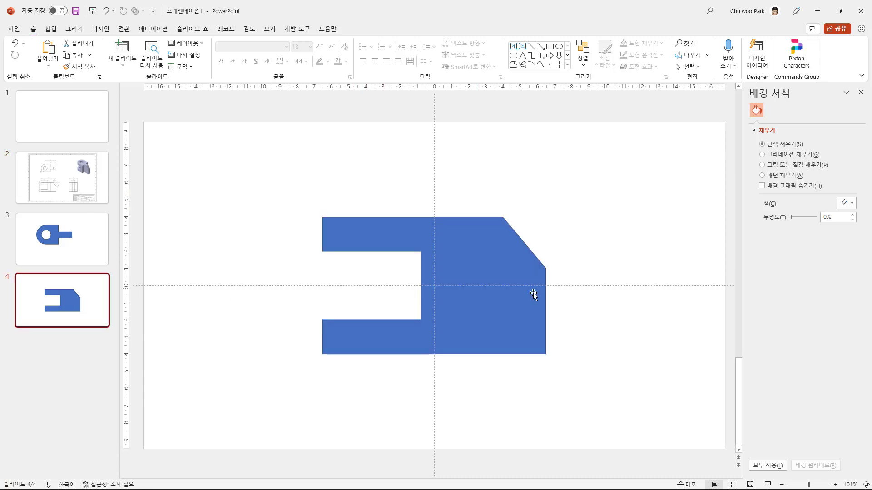
click(65, 195)
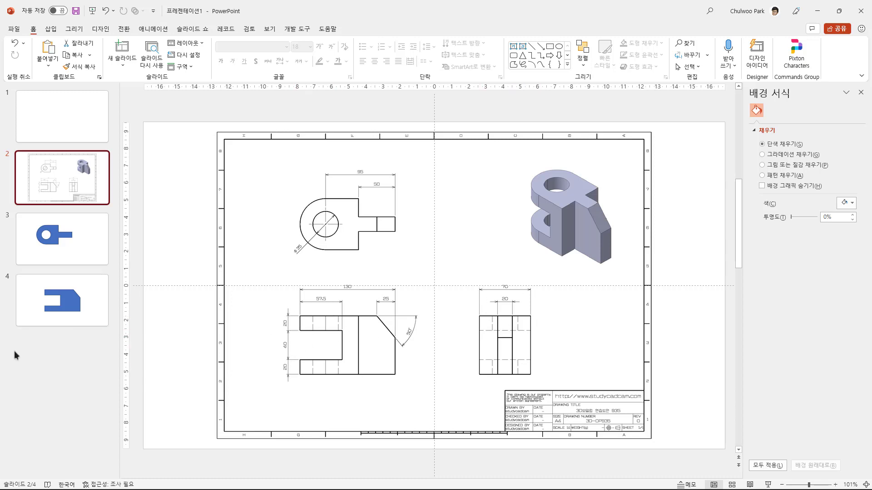
Step: Add a new slide after slide 4 and paste a blue rectangle onto it
click(48, 369)
right_click(48, 369)
click(83, 403)
key(ctrl+v)
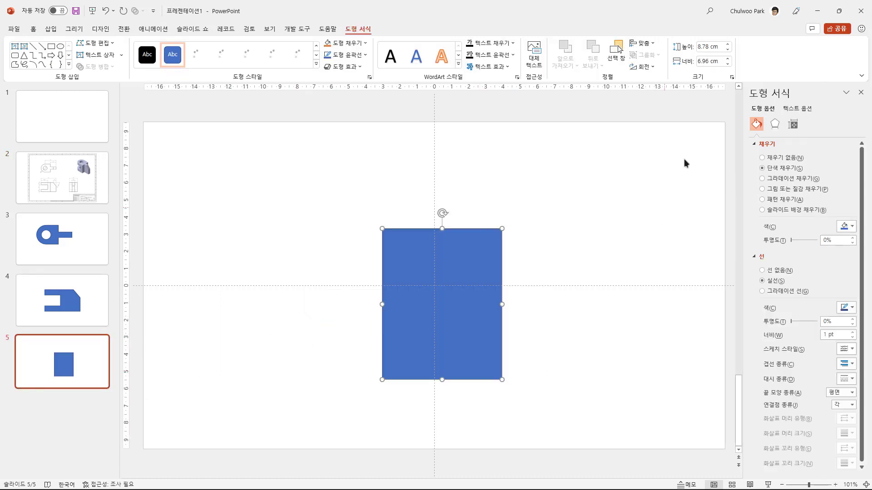
Step: Size the rectangle to 8 cm high by 7 cm wide and centre it on the slide
click(709, 46)
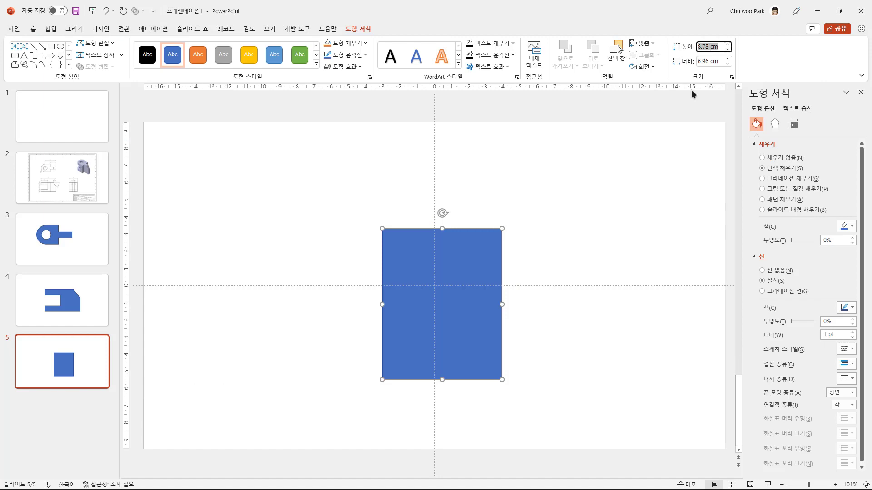
text(8)
key(Tab)
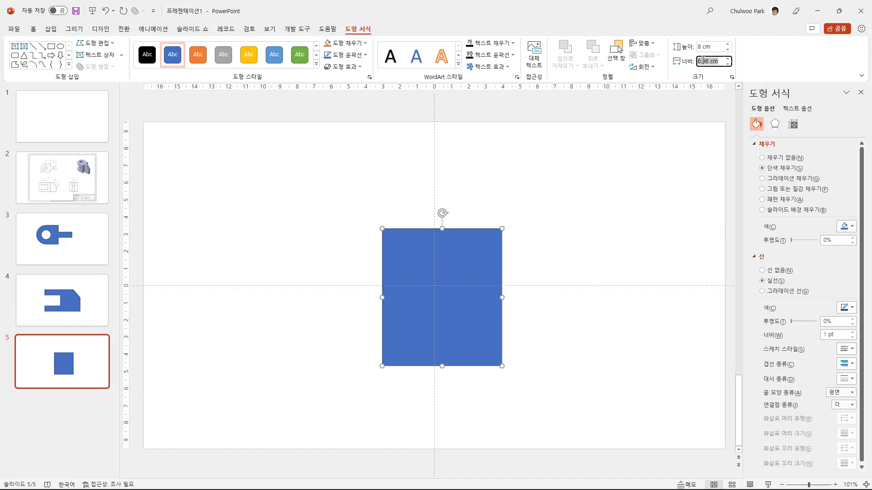
text(7)
key(Return)
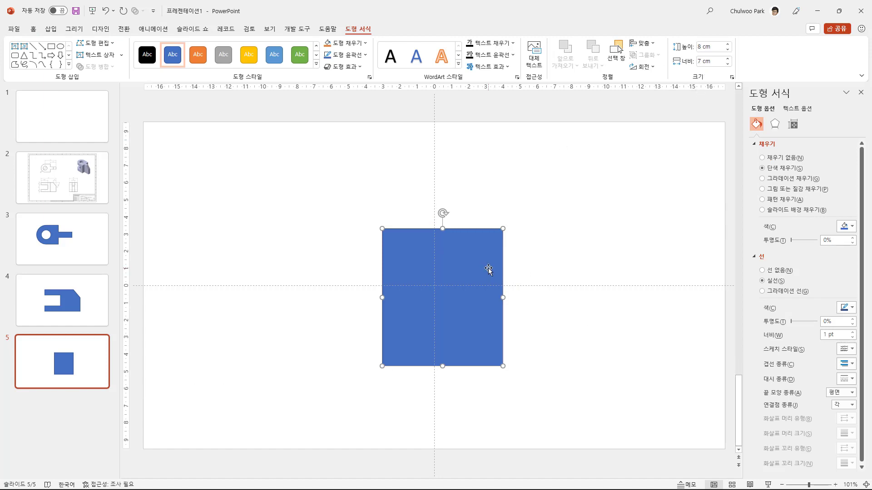
drag(488, 269, 480, 257)
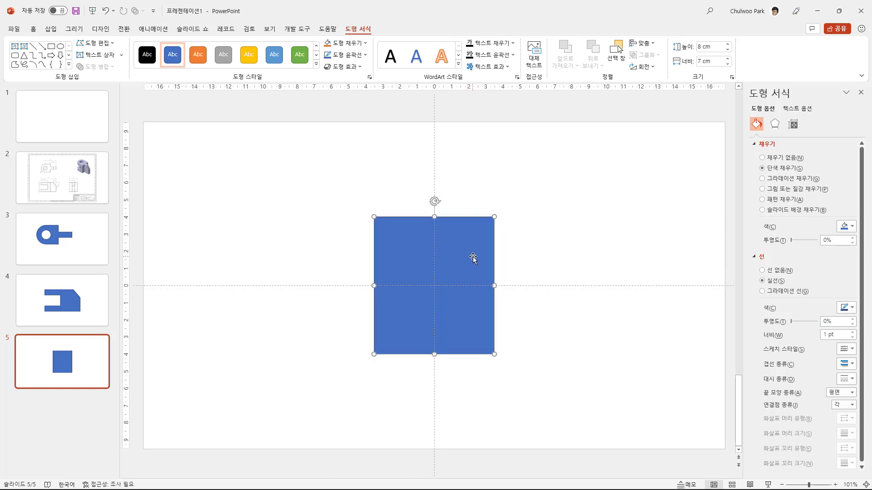
click(282, 261)
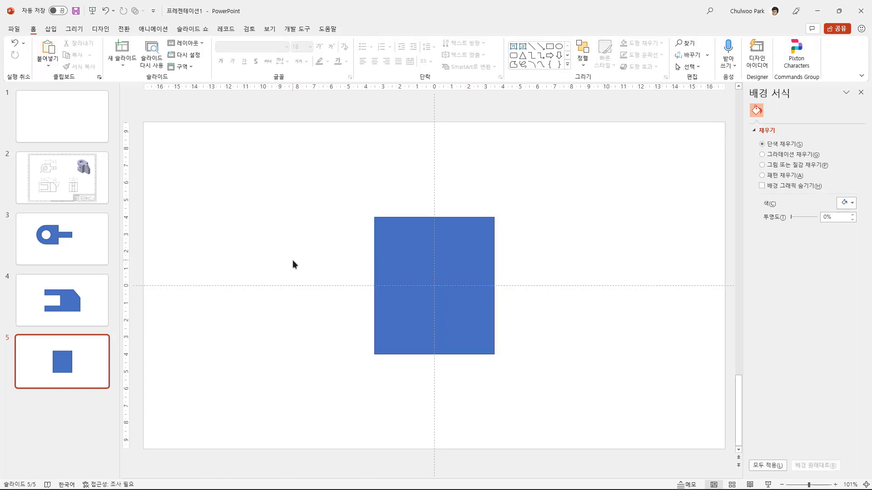
Step: Browse the profile slides and return to the slide 2 drawing
click(67, 191)
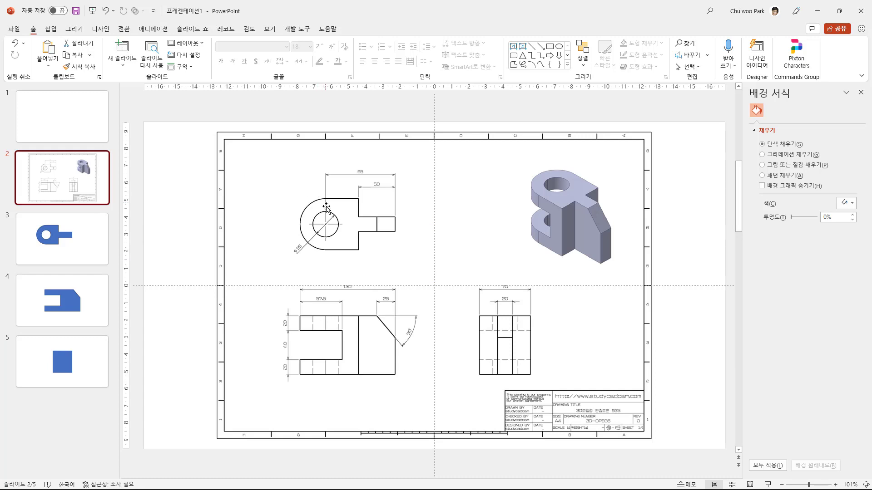
click(83, 230)
key(Down)
click(96, 200)
Step: Flip back and forth through slides 3, 4 and 5
click(74, 246)
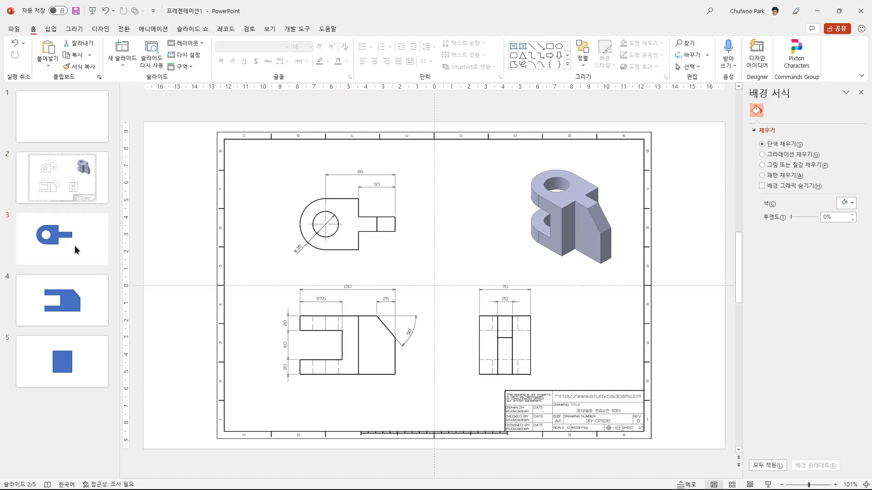
click(81, 306)
click(81, 358)
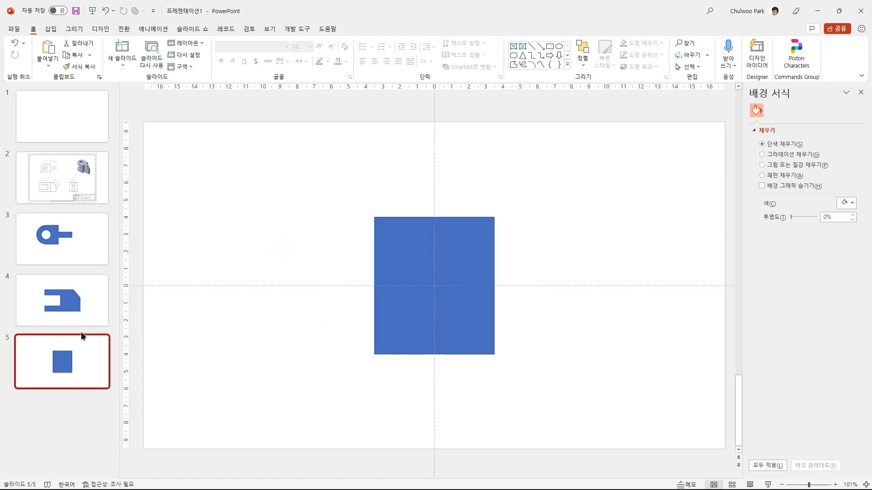
click(77, 263)
click(78, 309)
click(78, 359)
Step: Save slide 3's circle-tab shape as a picture, then check slides 4 and 5
click(64, 234)
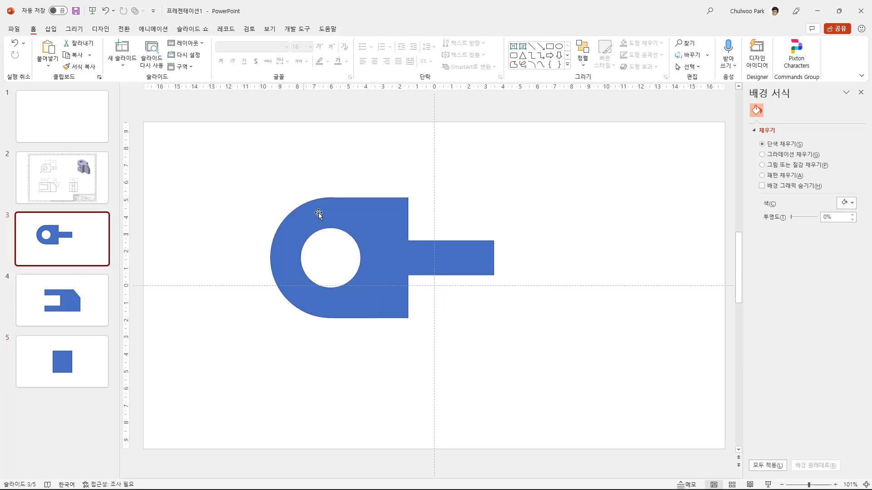
right_click(376, 224)
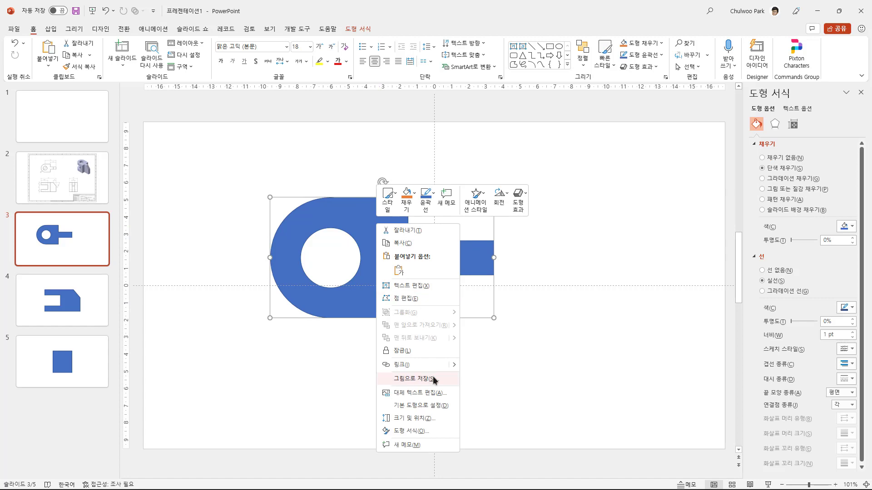
click(317, 380)
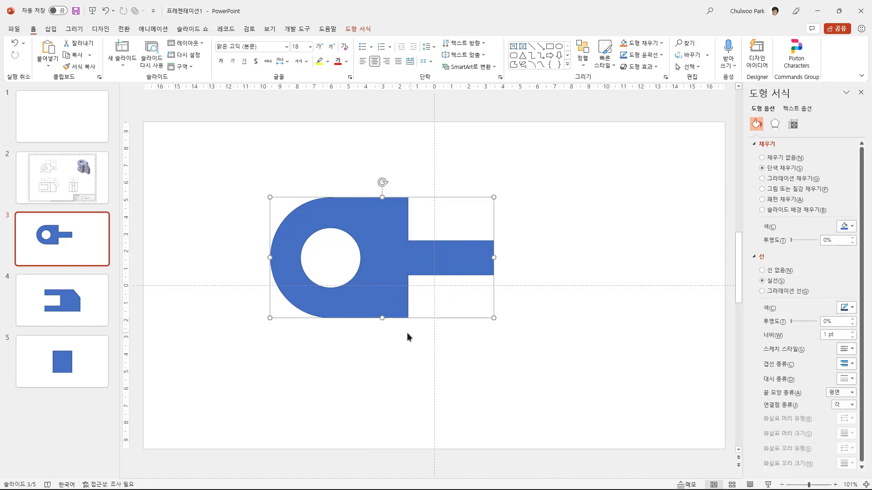
click(104, 308)
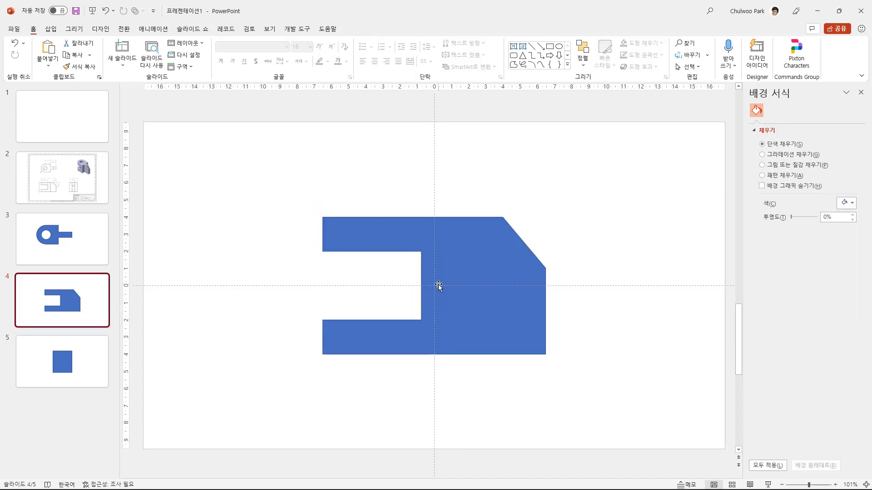
click(80, 340)
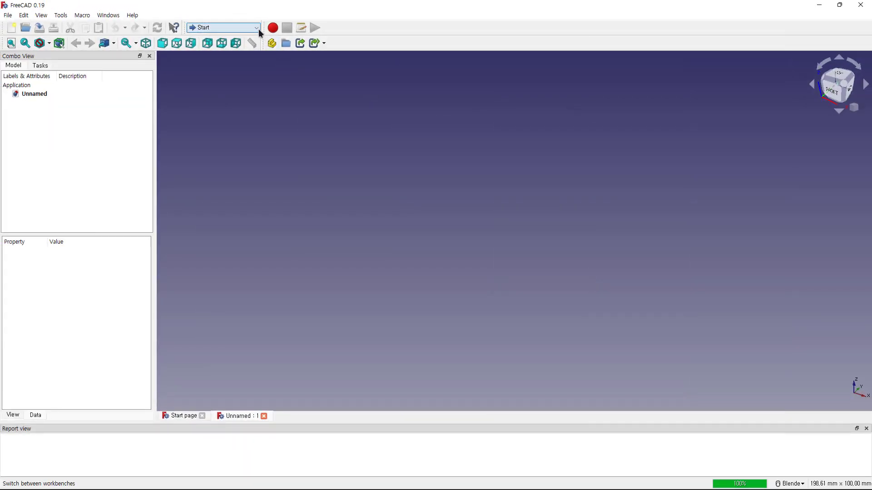
Step: Switch to the Part Design workbench and create a Part with a new Body inside
click(258, 29)
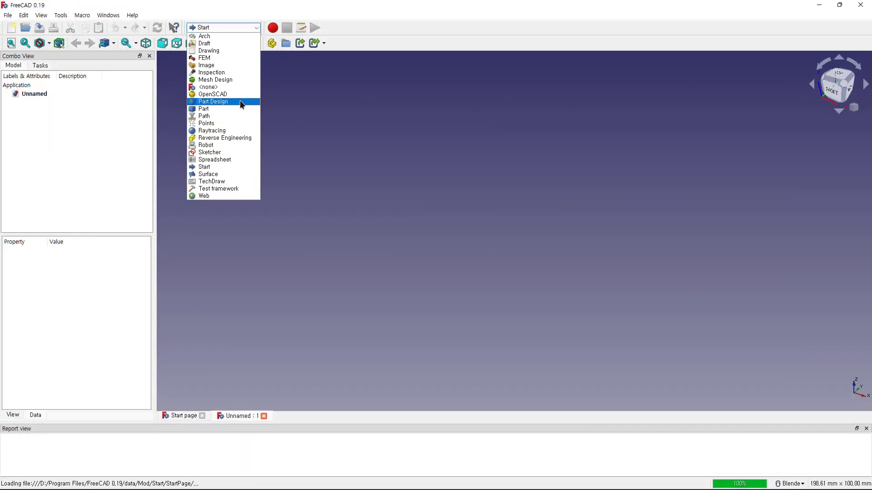
click(239, 101)
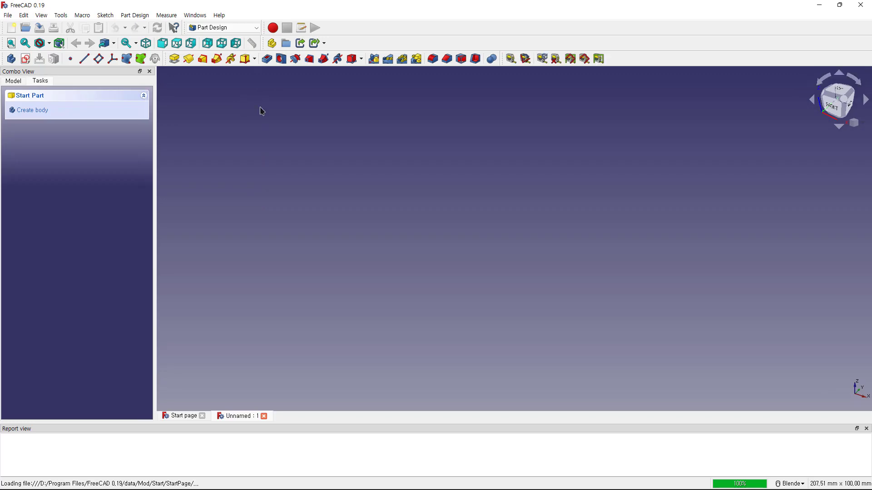
click(273, 43)
click(14, 81)
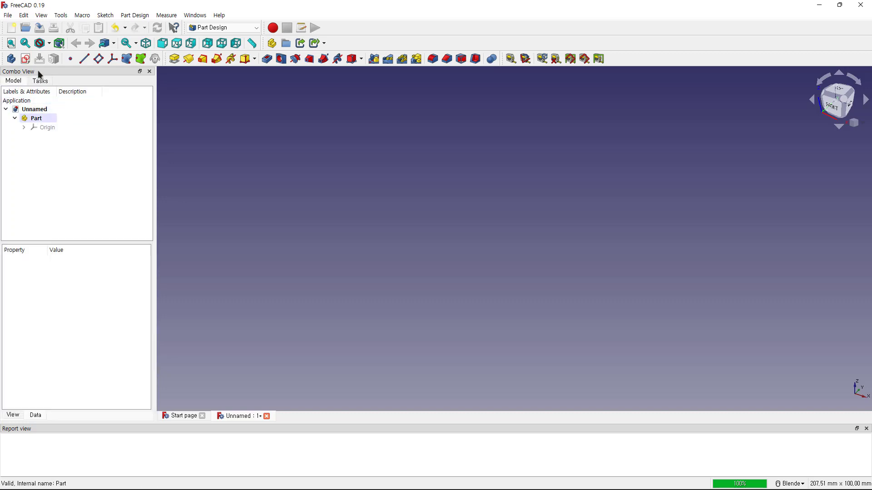
click(12, 59)
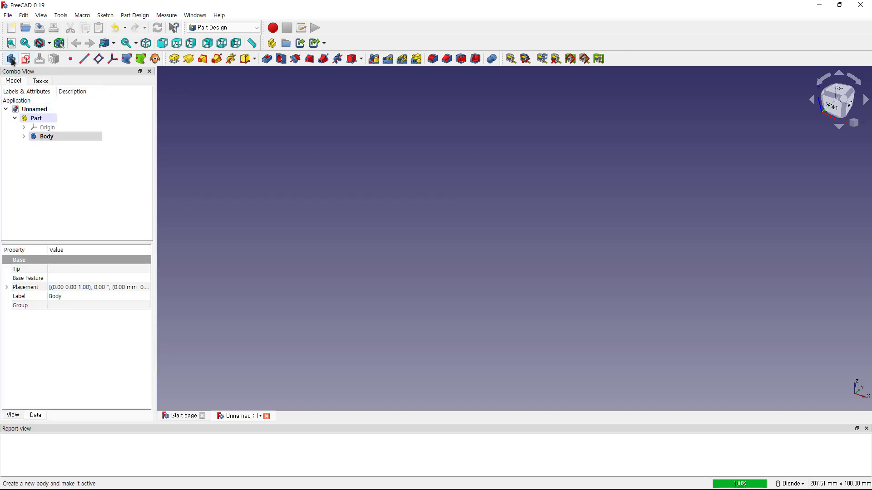
Step: Rename the Body to "front"
right_click(48, 136)
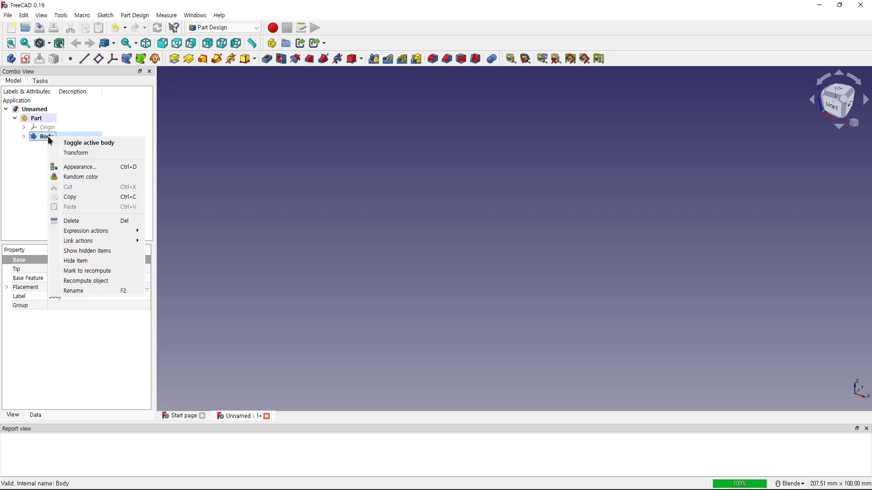
click(104, 292)
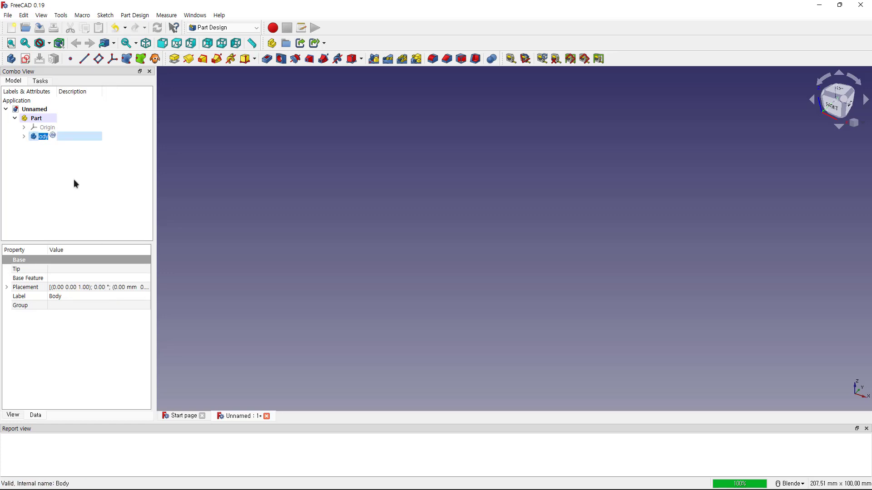
text(front)
key(Return)
click(219, 28)
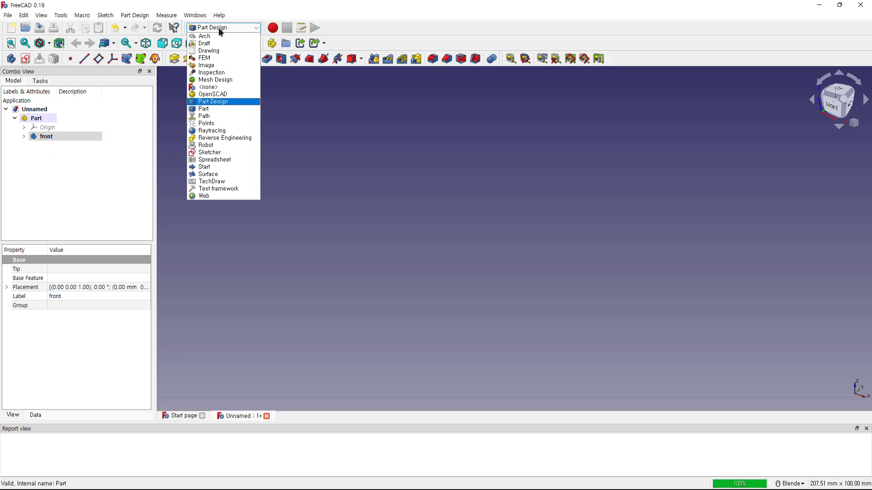
Step: From the Image workbench, insert part-front.png as an image plane on the XZ-Plane
click(214, 65)
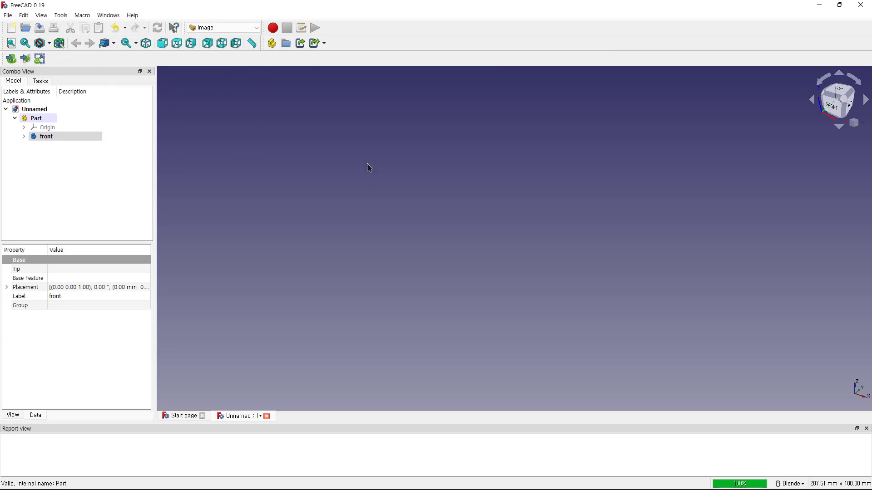
click(26, 59)
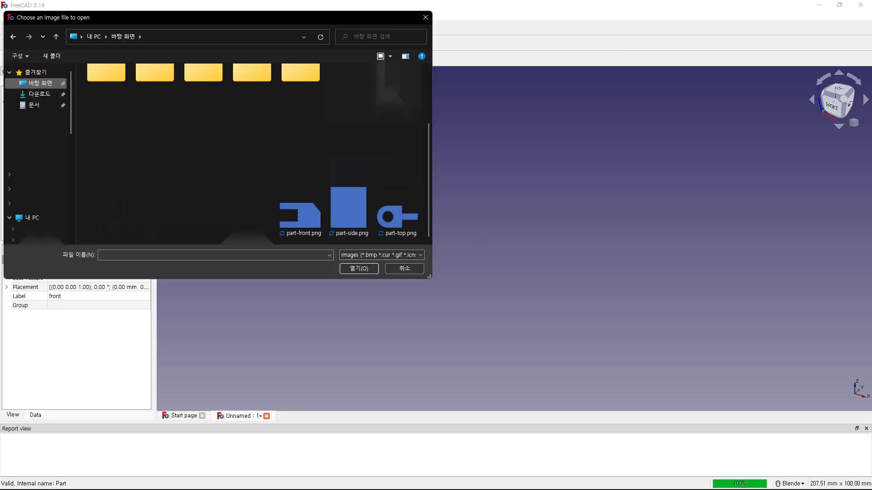
click(300, 216)
click(356, 269)
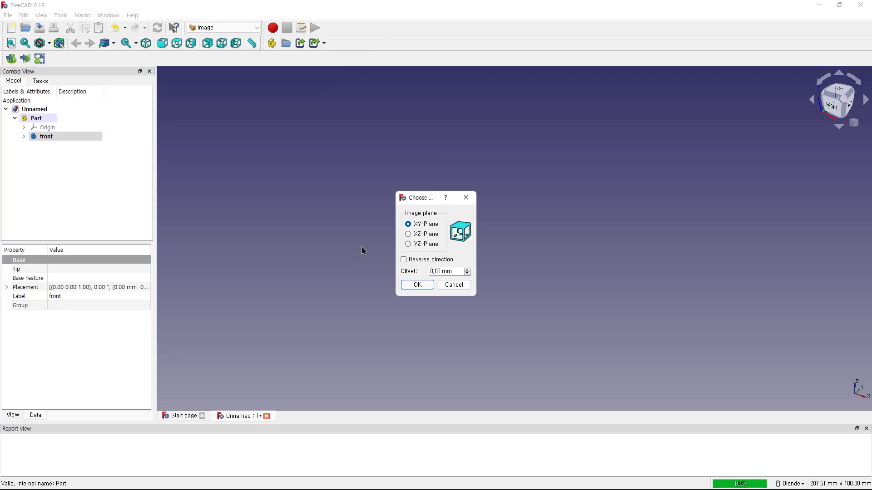
click(425, 236)
click(426, 225)
click(430, 234)
click(419, 285)
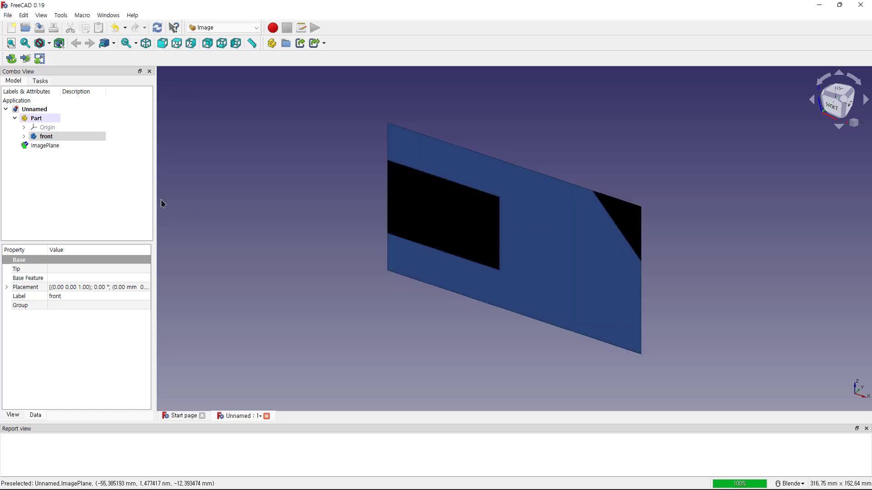
Step: Return to Part Design and create a new sketch on XZ_Plane001
click(223, 28)
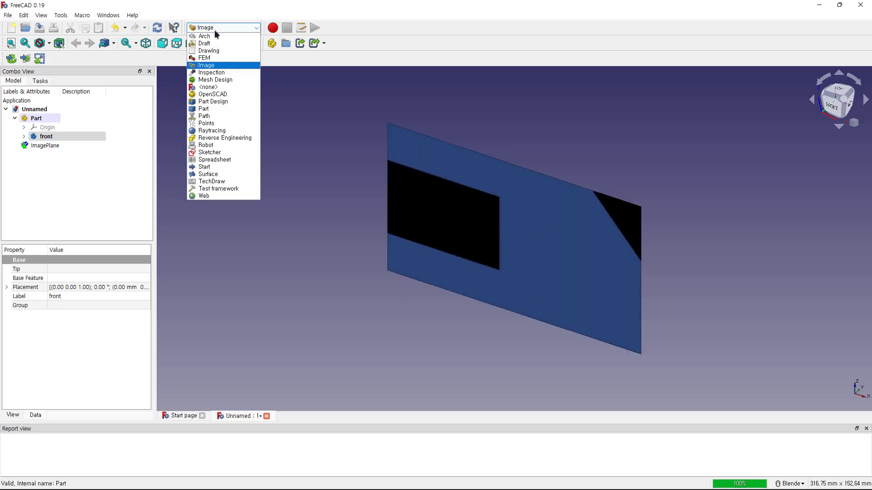
click(223, 102)
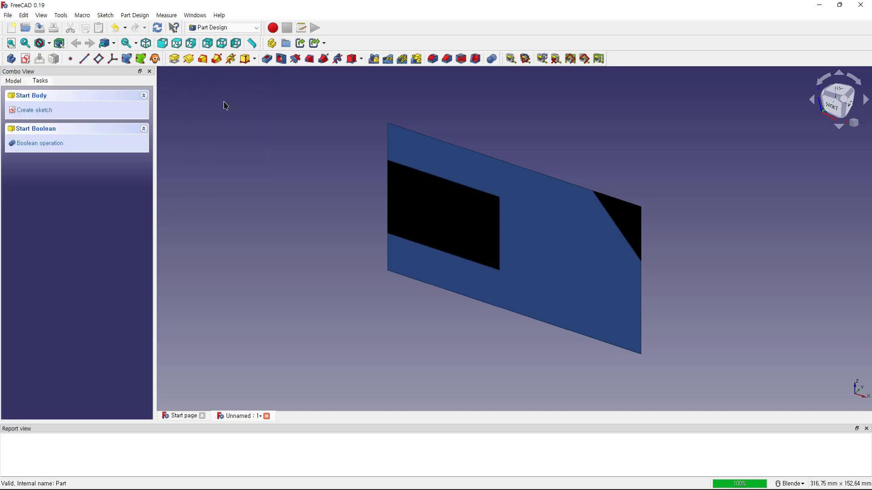
click(37, 112)
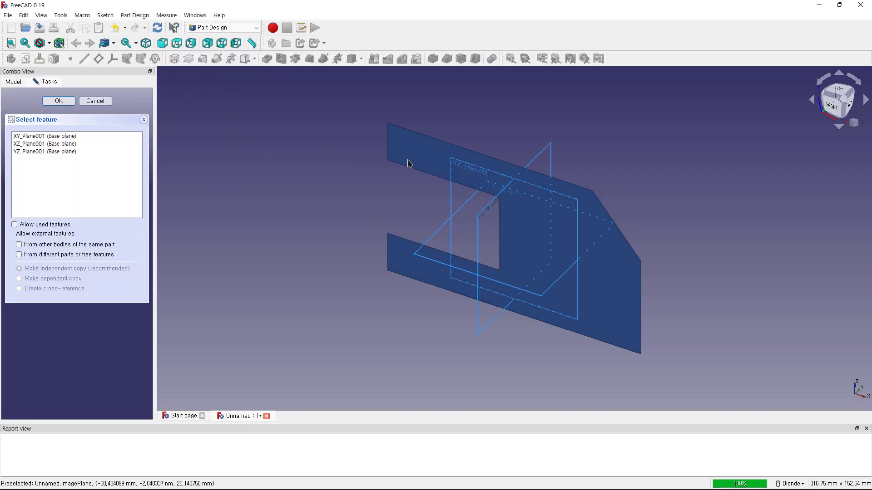
click(27, 144)
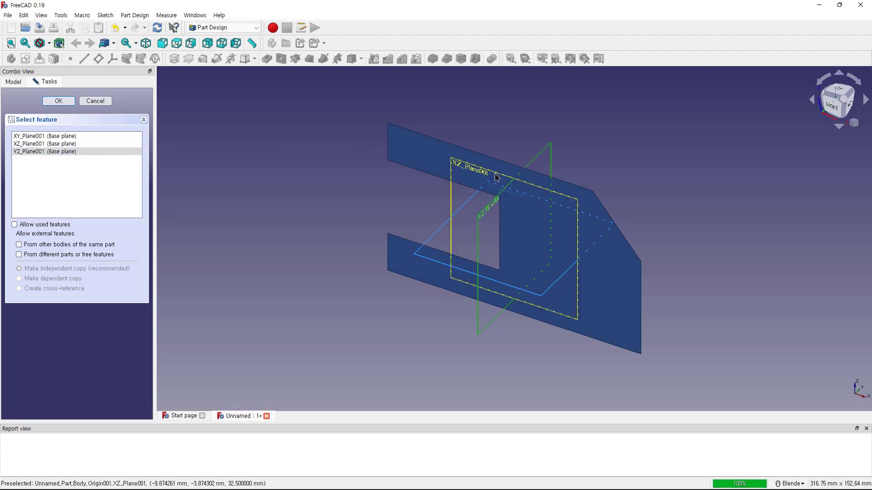
click(58, 106)
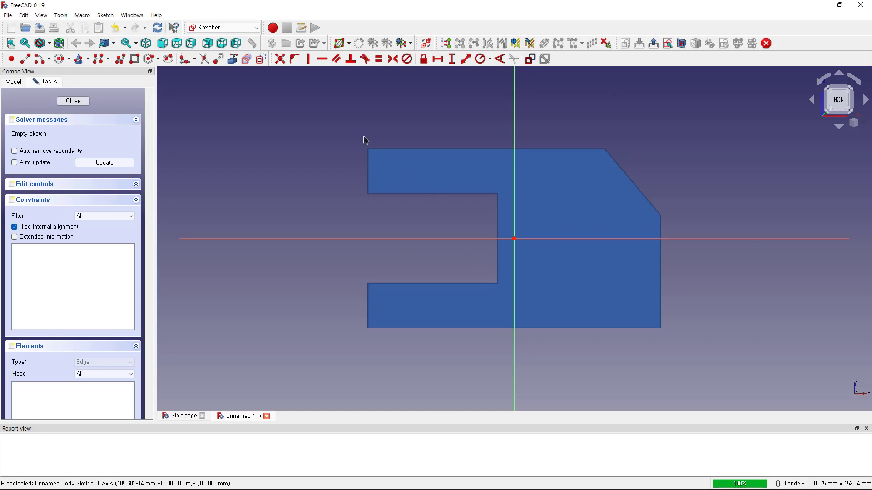
Step: Trace the front outline as a closed polyline, including the slanted corner and left slot
click(120, 61)
click(367, 150)
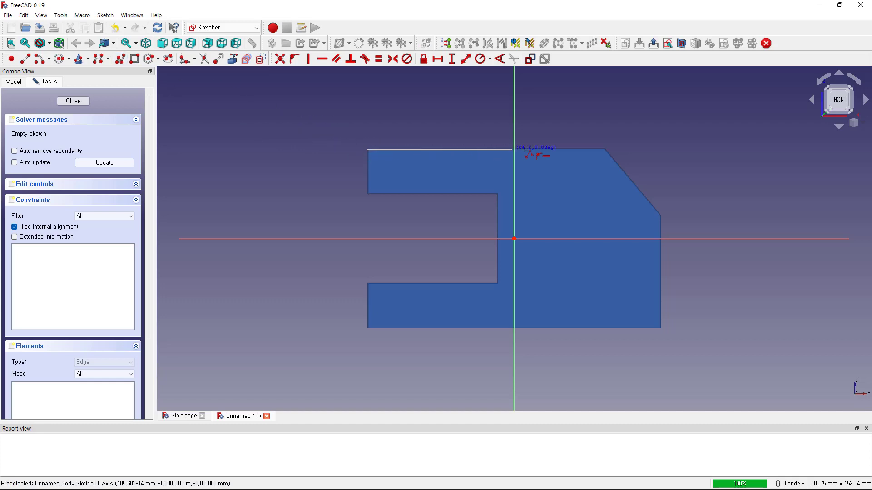
click(608, 150)
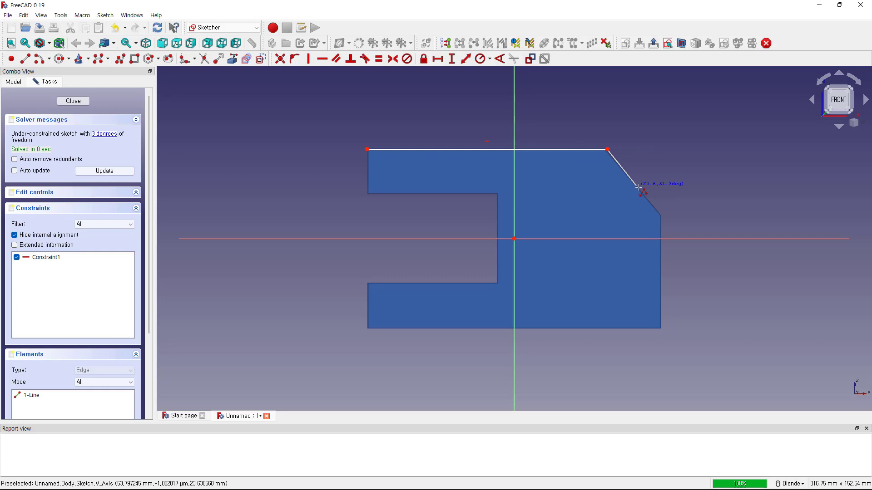
click(661, 218)
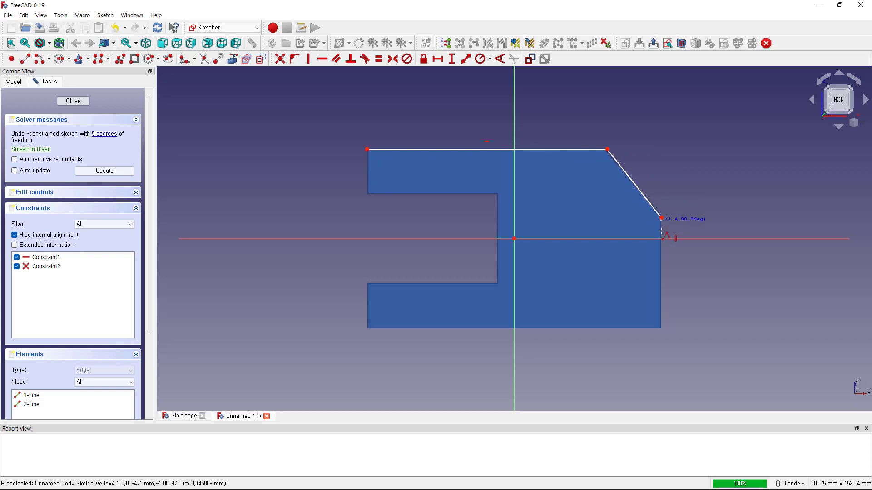
click(661, 328)
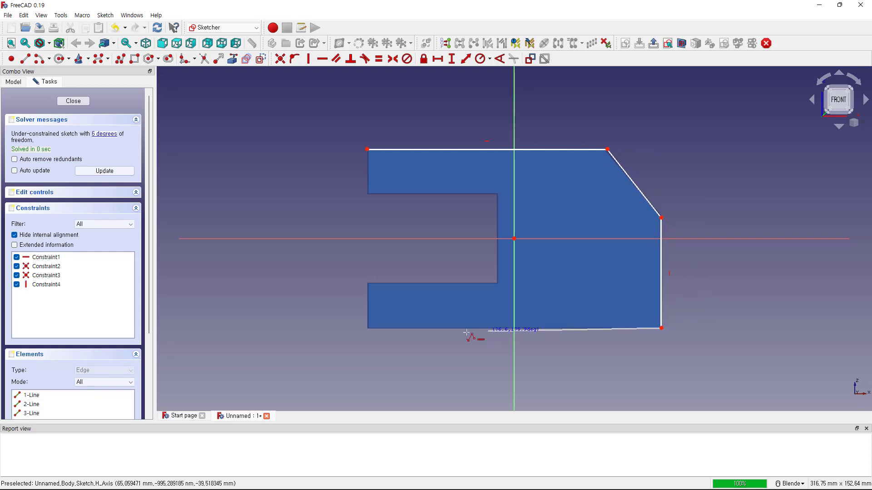
click(370, 328)
click(368, 285)
click(495, 285)
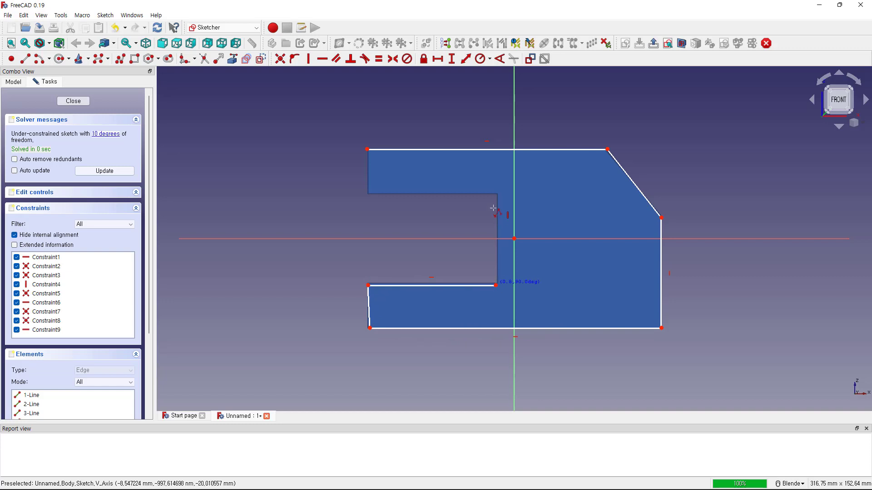
click(369, 195)
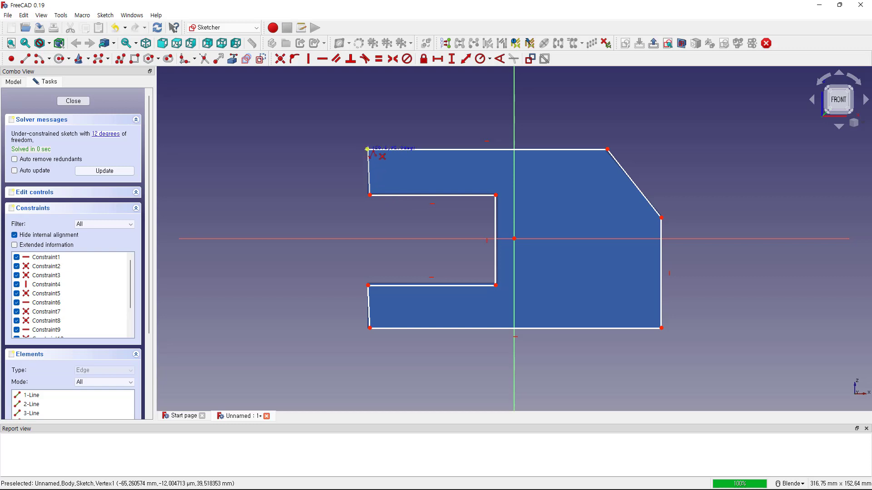
click(368, 149)
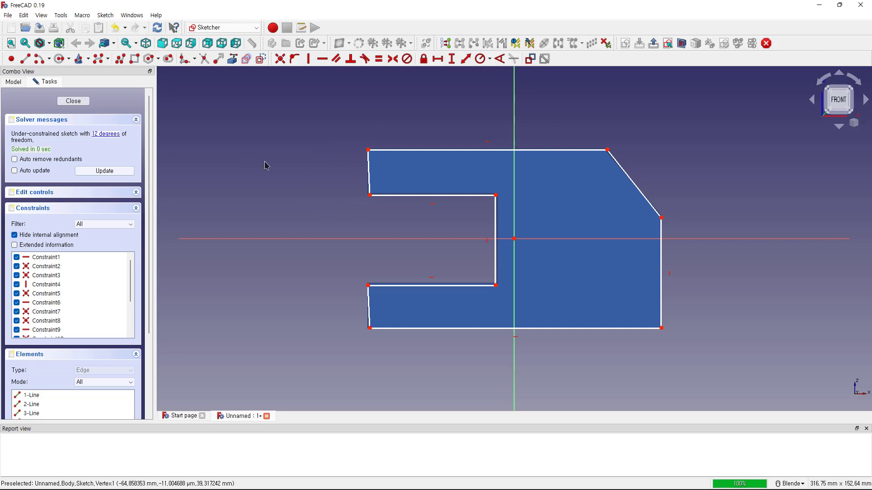
Step: Close the sketch and pad it 80 mm, symmetric to the sketch plane
click(67, 104)
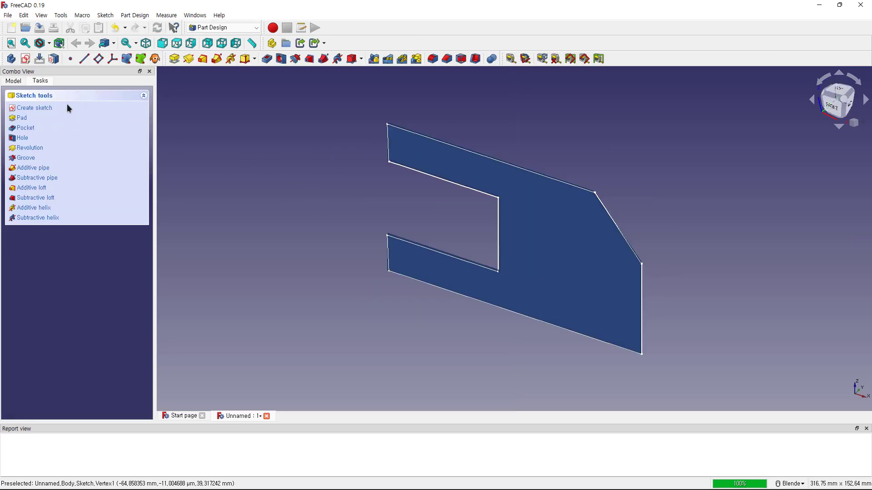
click(22, 120)
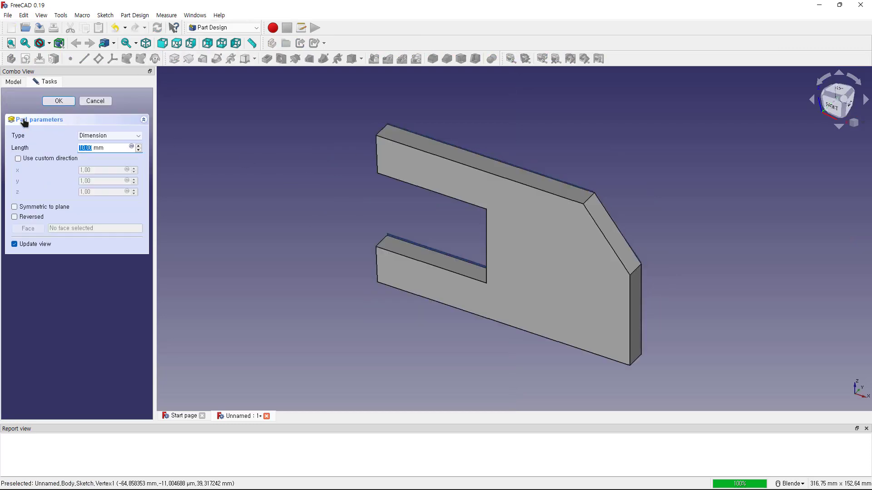
click(36, 208)
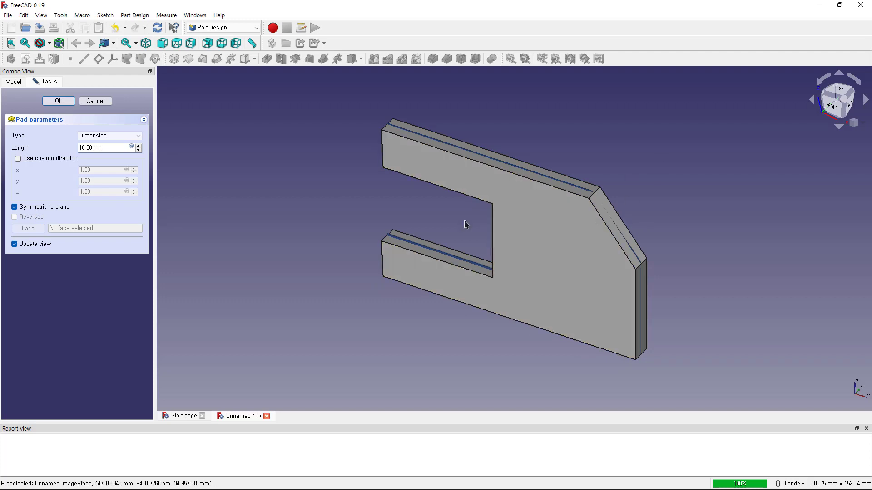
drag(91, 148, 69, 149)
text(8)
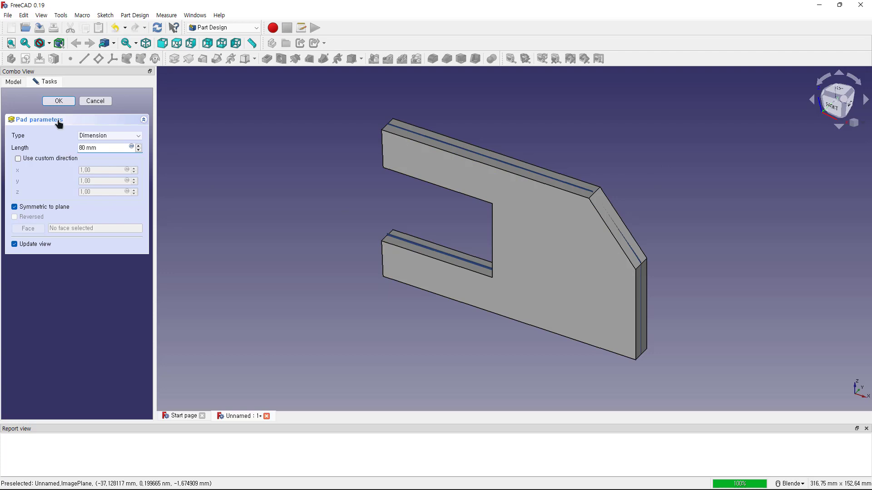
click(59, 101)
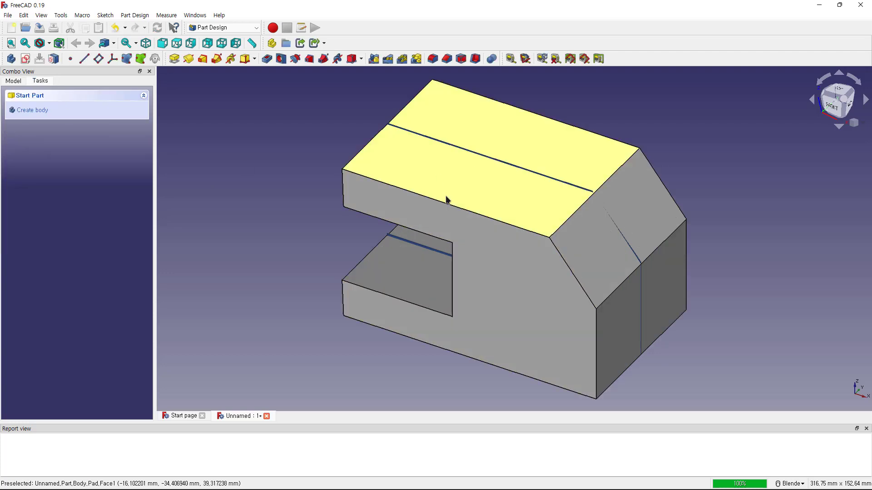
Step: Create a new body, Body001, in the part and rename it 'top'
click(15, 81)
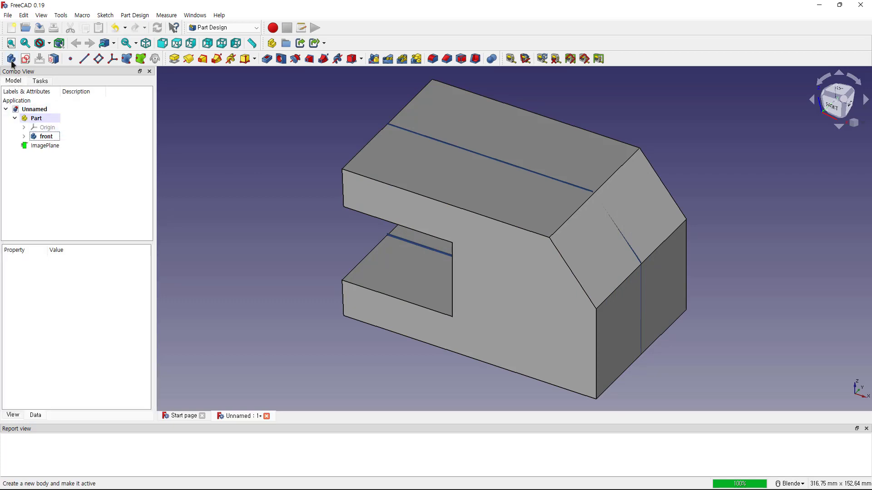
click(12, 64)
right_click(52, 146)
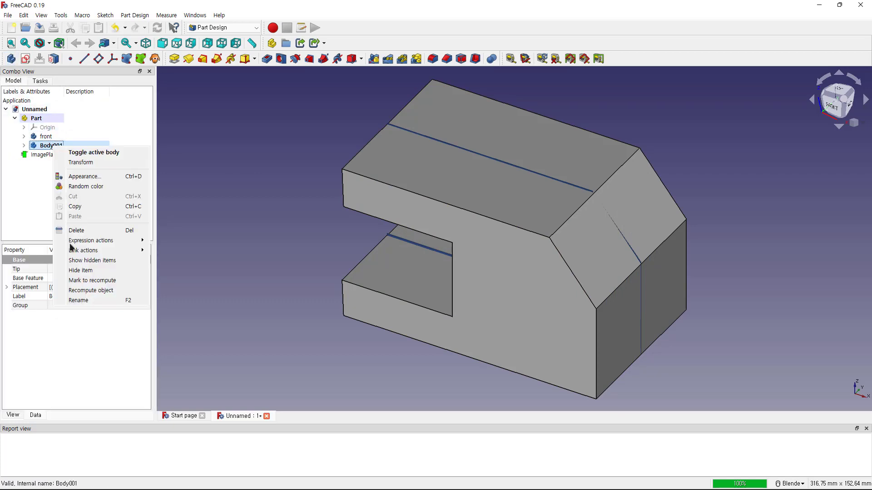
click(83, 302)
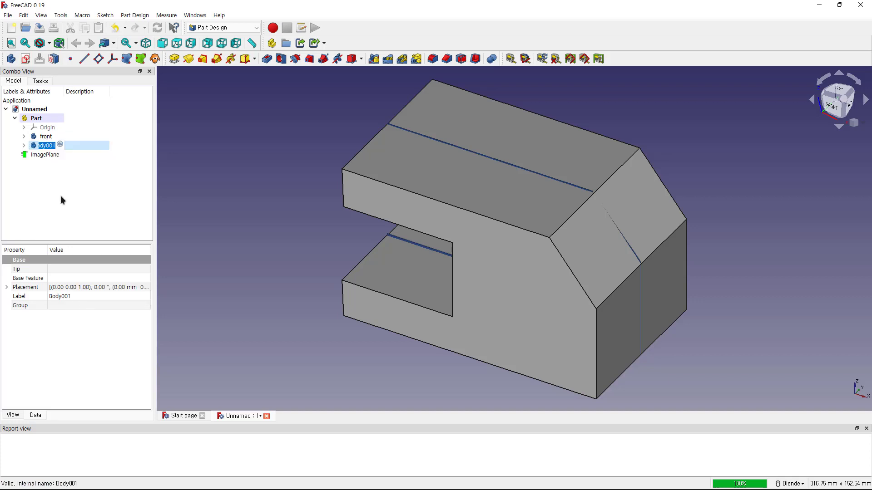
text(top)
key(Return)
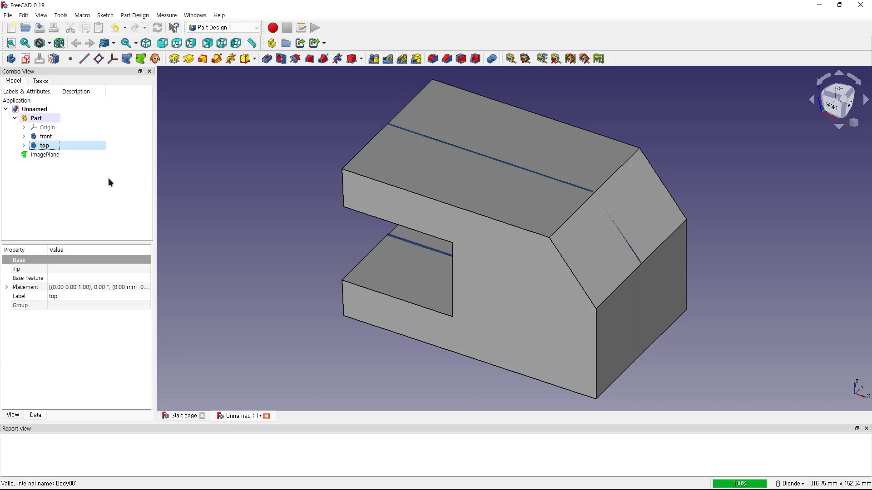
click(215, 28)
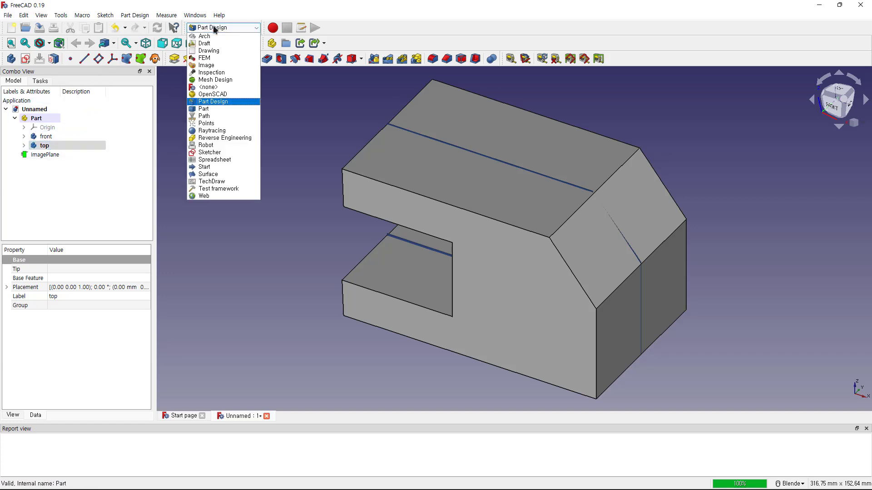
Step: Import part-top.png as a reference image plane on the XY plane
click(219, 66)
click(25, 59)
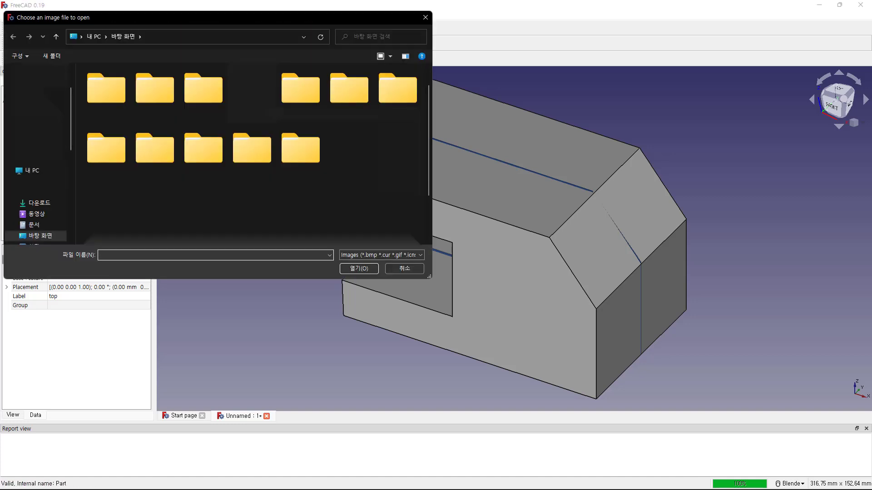
scroll(386, 213, down, 2)
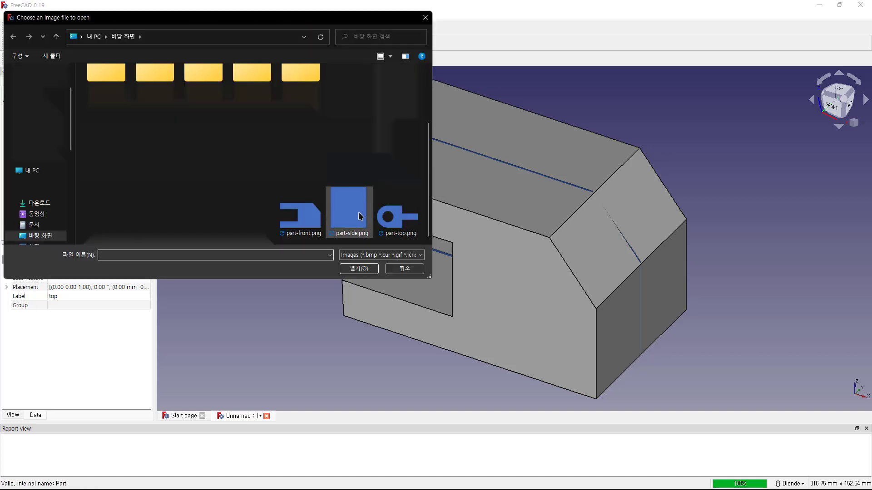
click(389, 220)
click(358, 271)
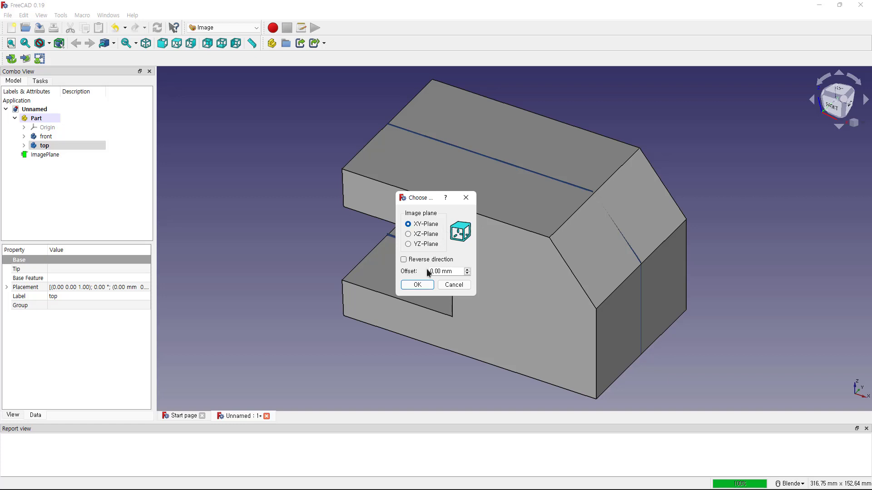
click(417, 285)
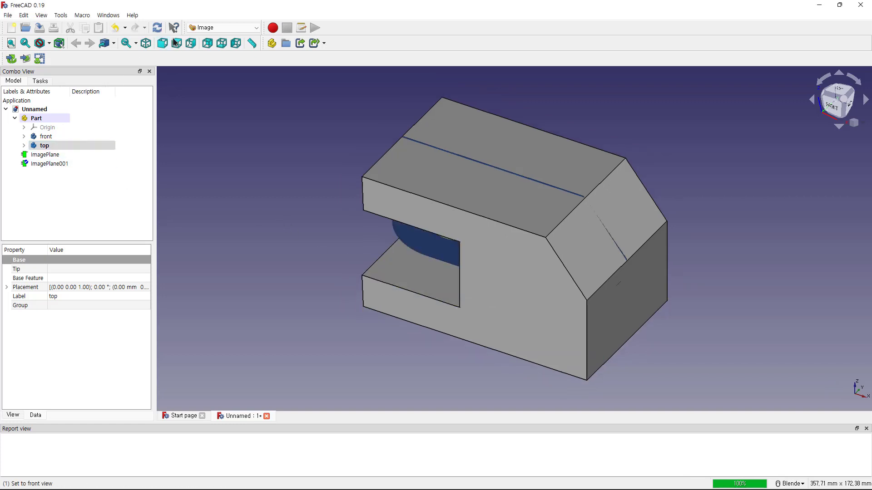
click(212, 28)
Step: Back in Part Design, start a new sketch on the XY_Plane002 plane
click(244, 101)
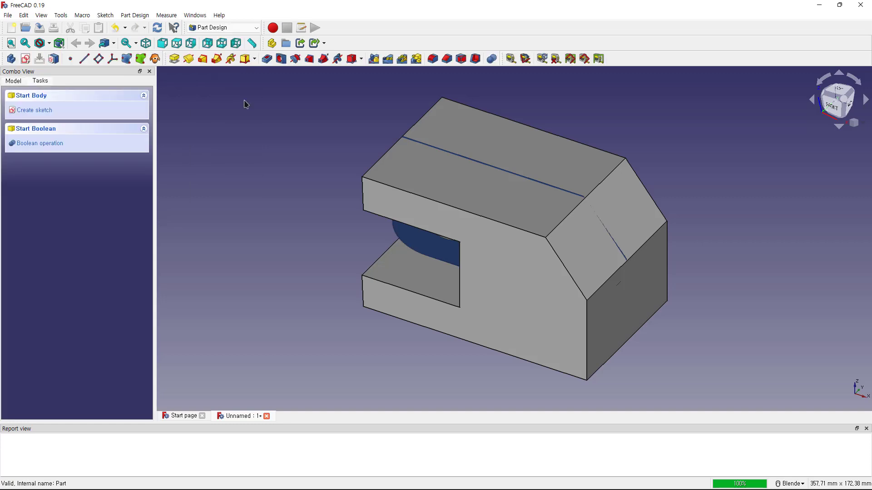
click(42, 117)
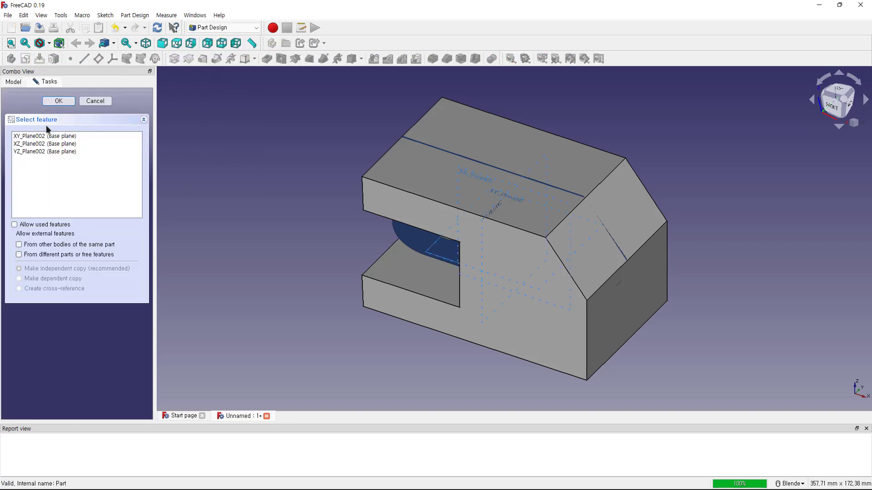
click(28, 138)
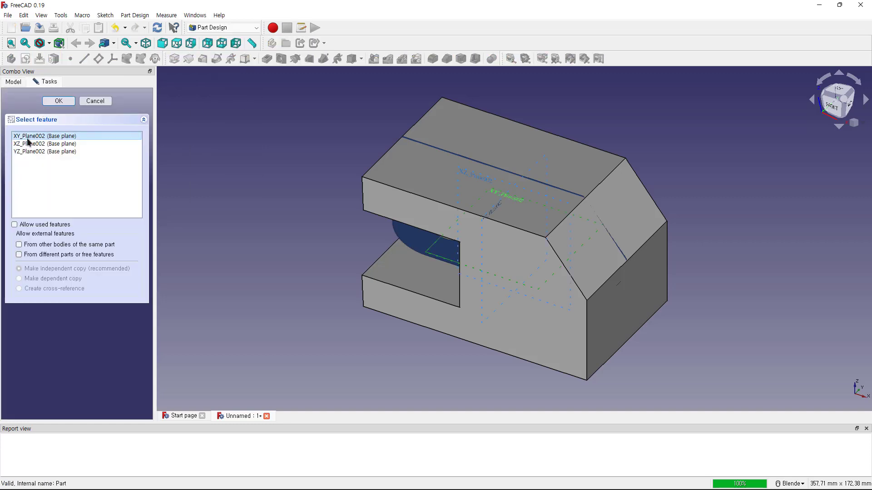
click(55, 99)
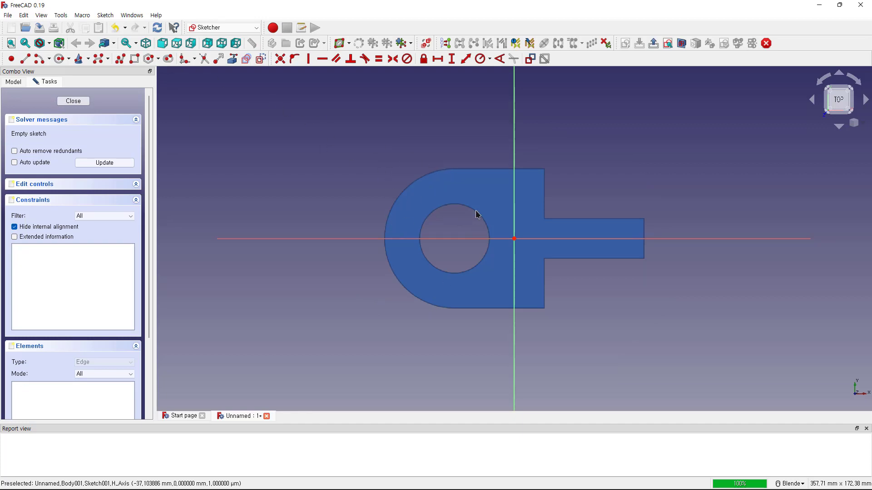
Step: Trace the top-view straight edges, including the stepped tab, as a polyline
click(121, 58)
click(440, 170)
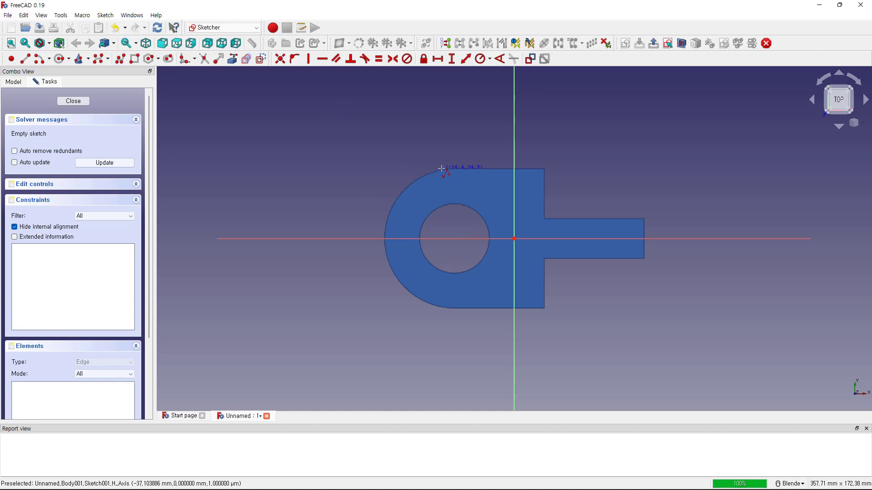
click(544, 169)
click(546, 217)
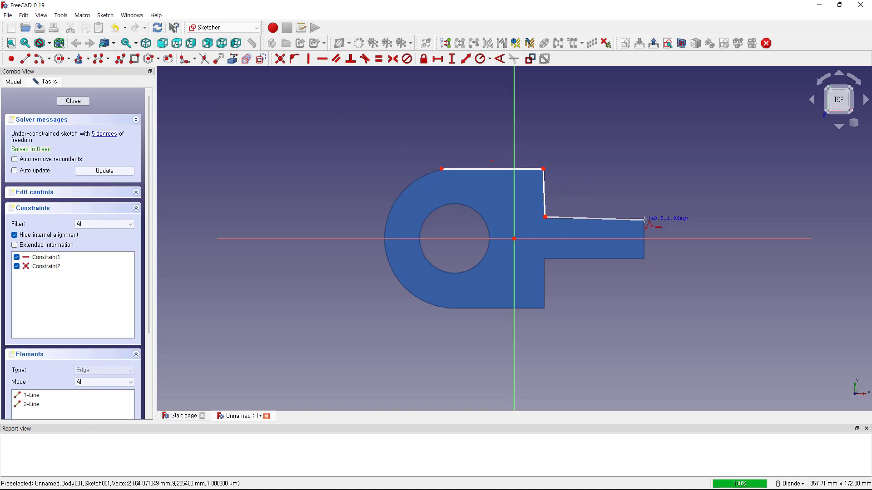
click(643, 217)
click(644, 259)
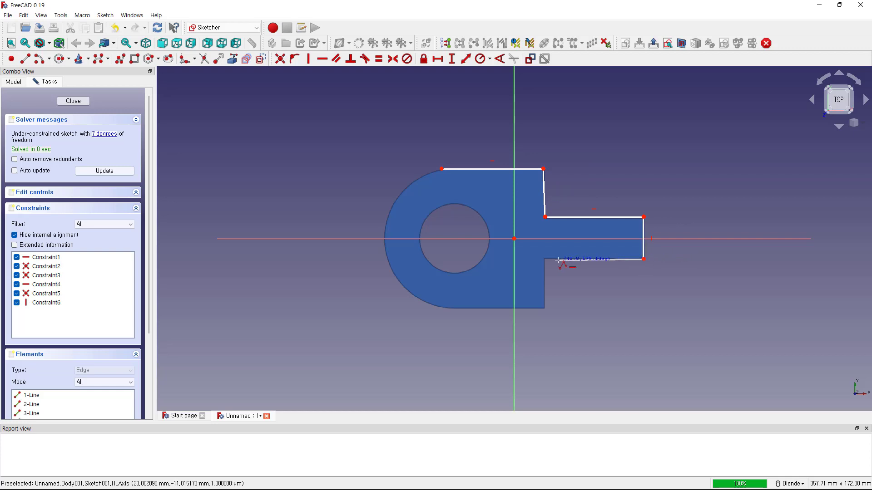
click(545, 259)
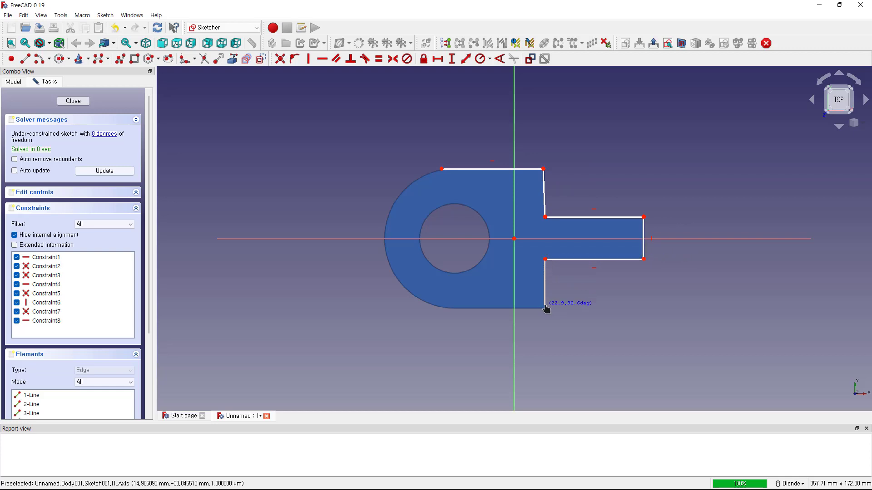
click(545, 305)
click(449, 309)
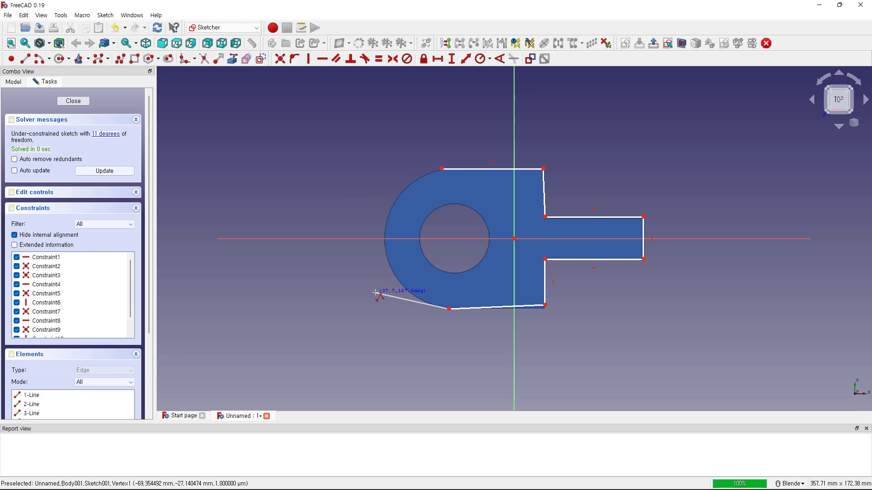
Step: Close the outline with a tangent arc aligned to the image's rounded end
key(m)
key(m)
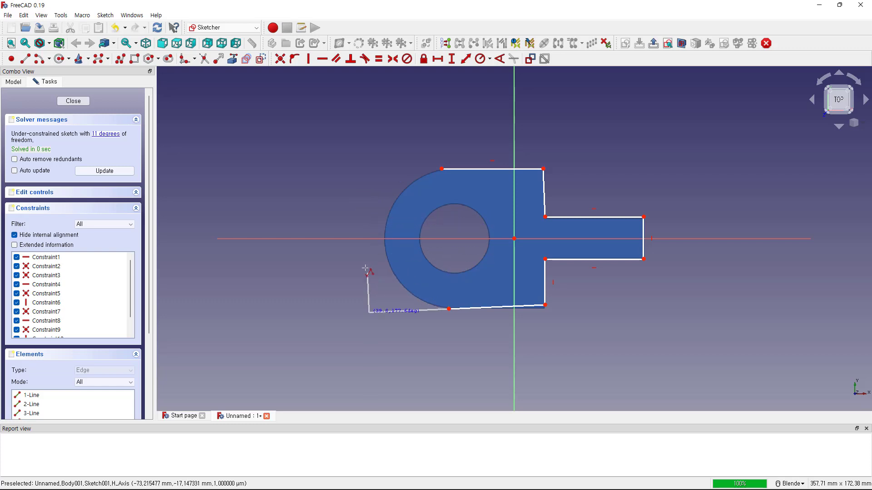
key(m)
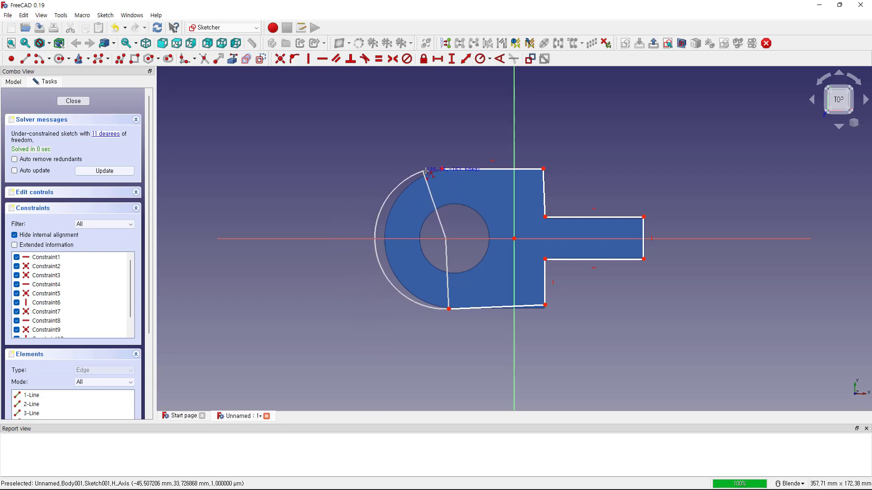
click(441, 169)
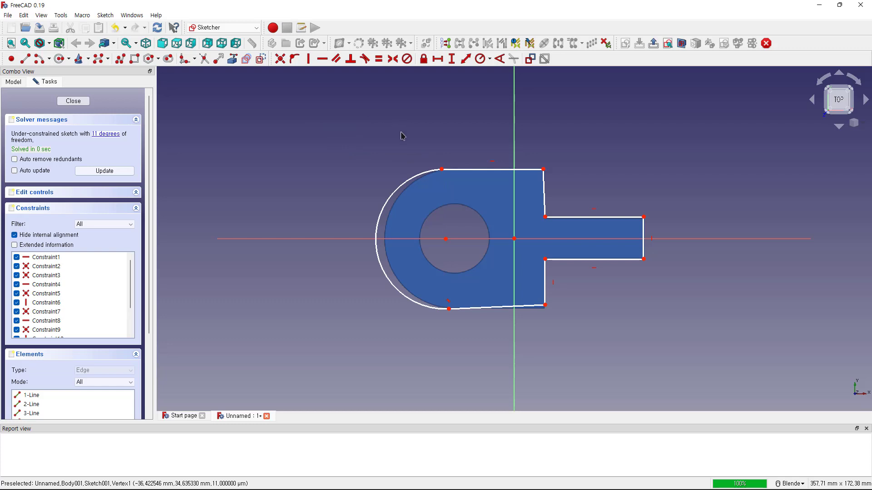
drag(446, 239, 453, 243)
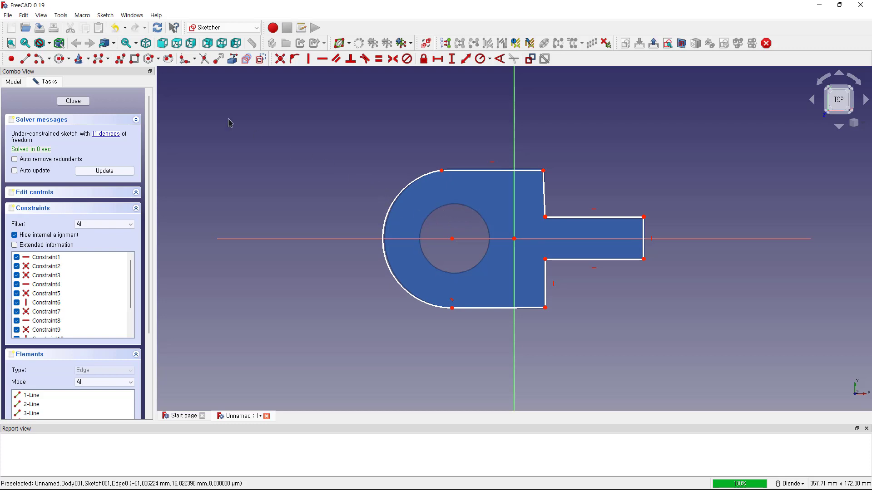
Step: Add a hole circle at the arc centre matching the image, then close the sketch
click(58, 59)
click(452, 238)
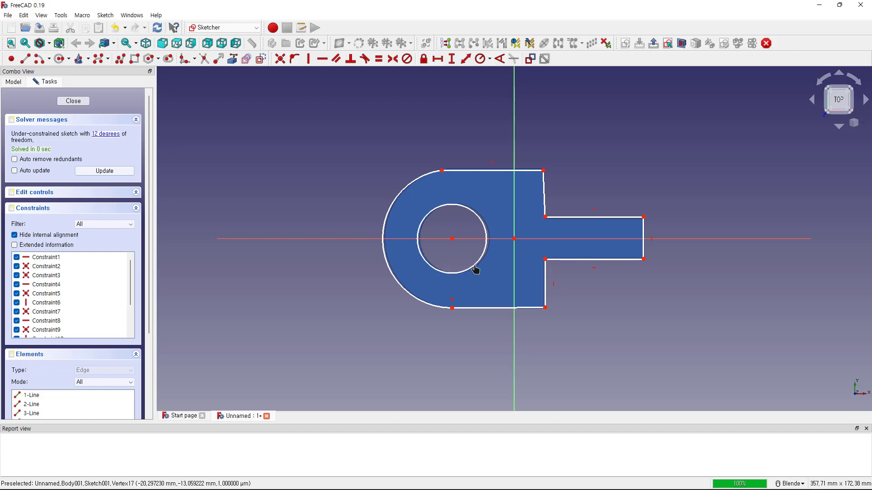
click(474, 265)
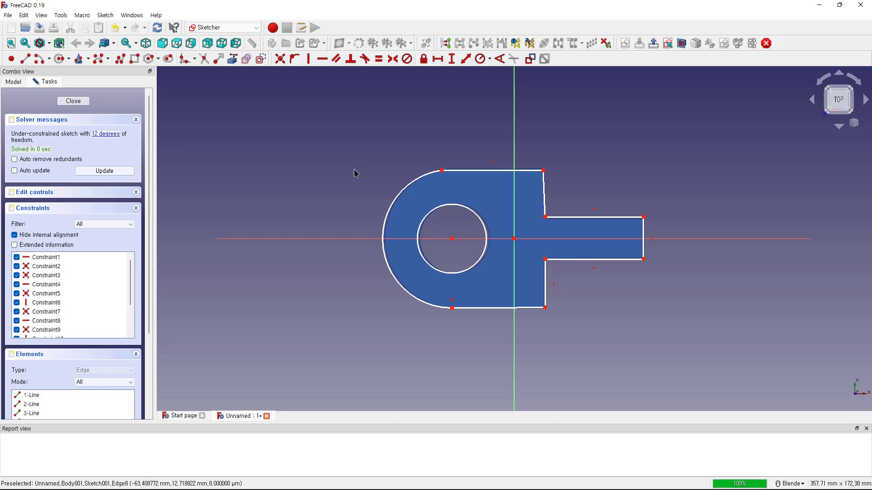
click(73, 100)
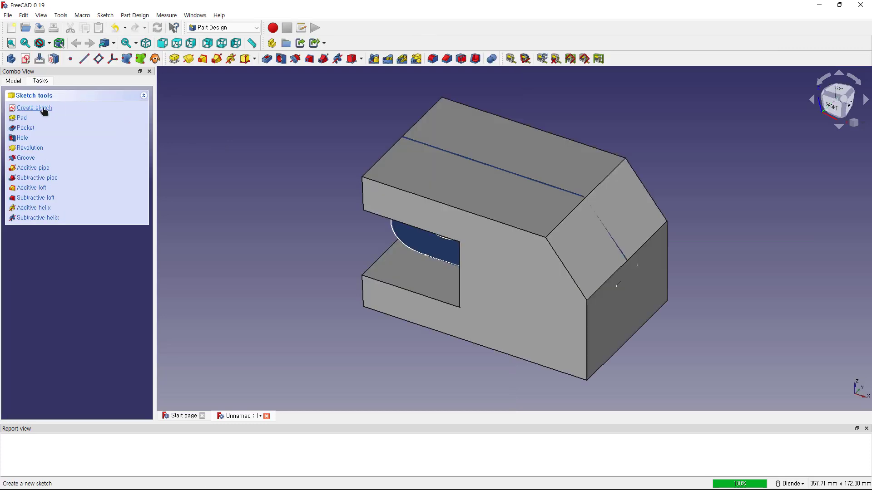
Step: Pad the top sketch symmetric to its plane, raising the length toward 90 mm
click(19, 119)
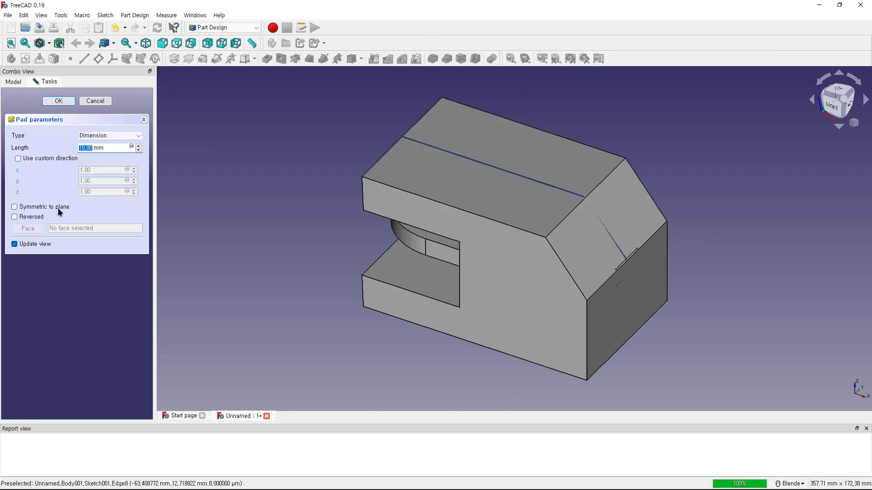
click(18, 208)
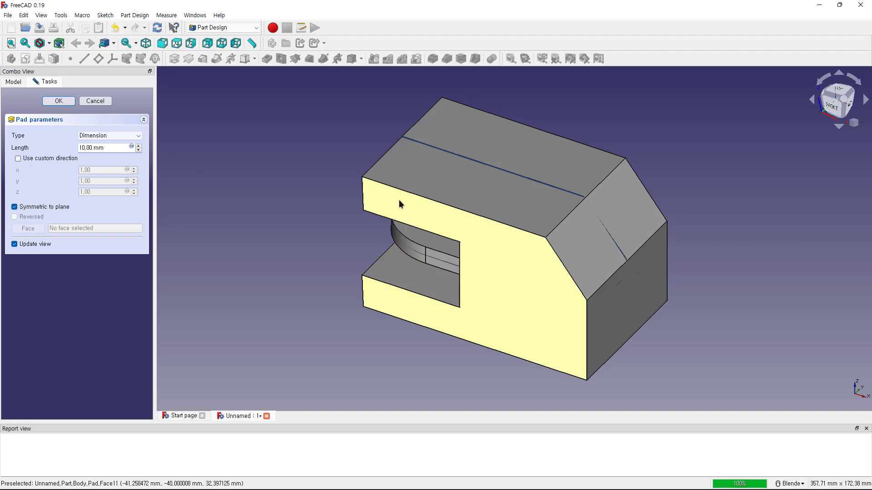
click(138, 146)
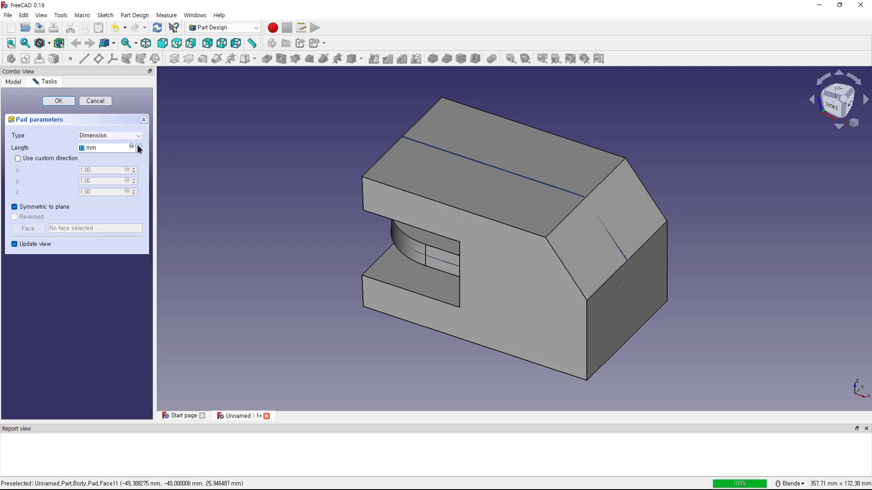
click(138, 146)
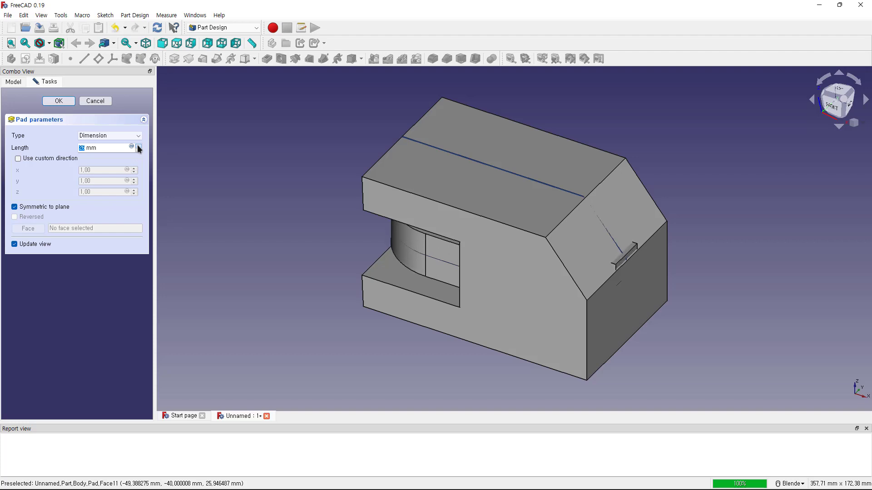
click(138, 146)
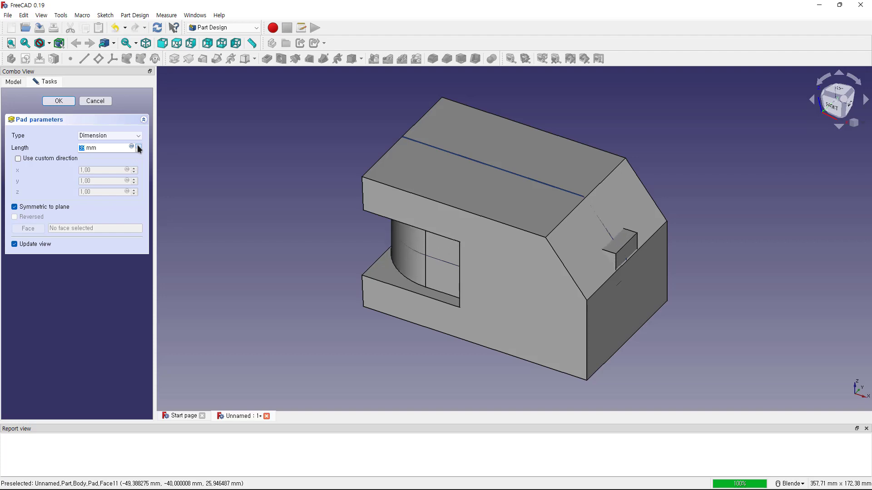
key(shift+End)
Step: Confirm the symmetric pad and orbit to view the new plate
click(53, 101)
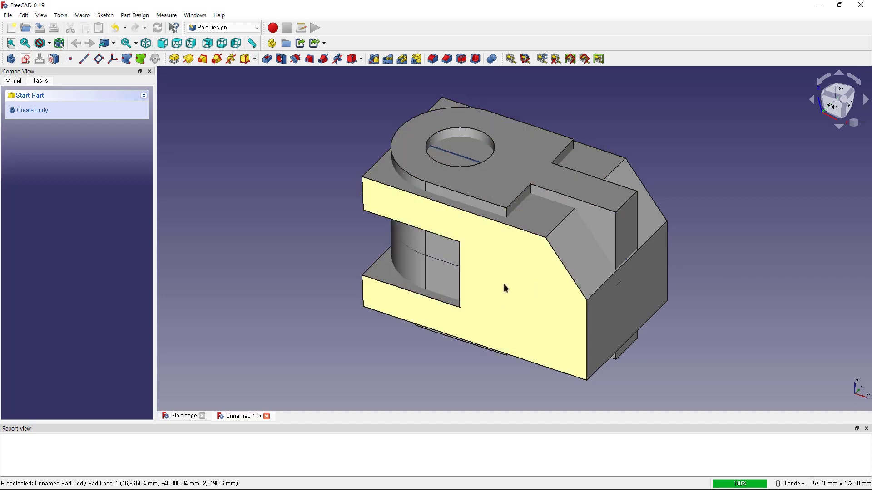
mouse_move(506, 298)
middle_down()
mouse_move(296, 257)
mouse_move(302, 271)
middle_up()
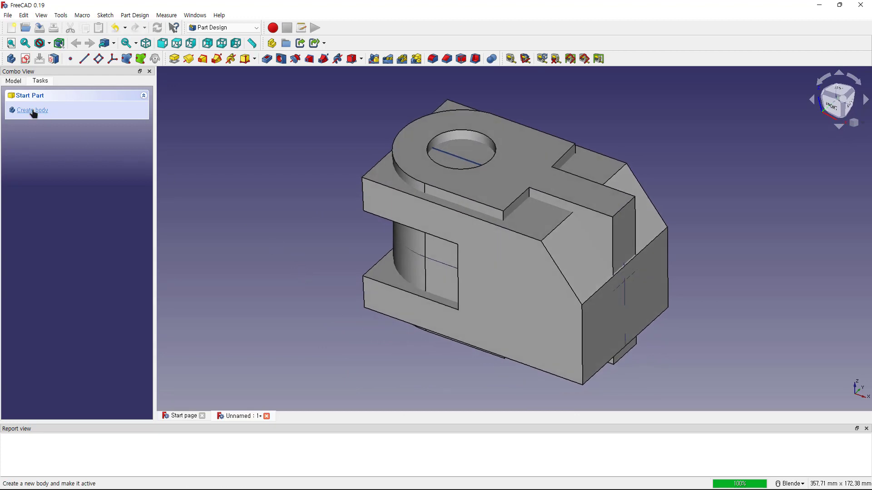
click(6, 82)
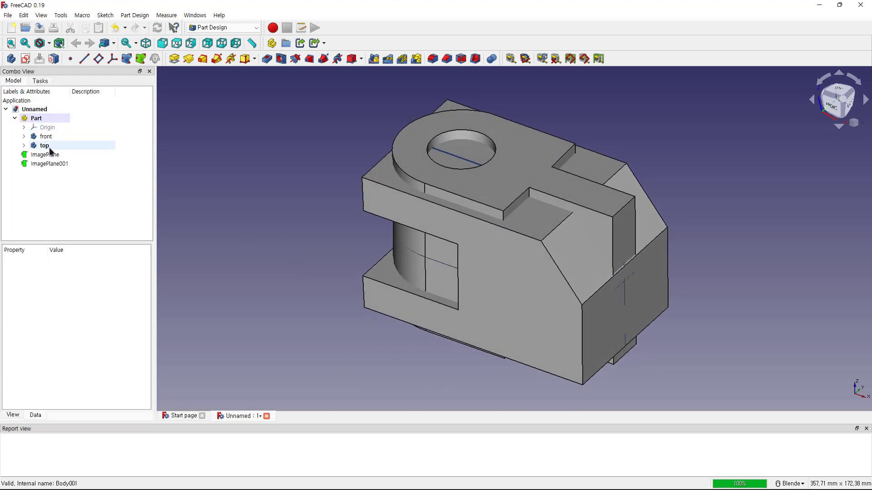
Step: Create a third body, Body002, and rename it 'side'
click(11, 58)
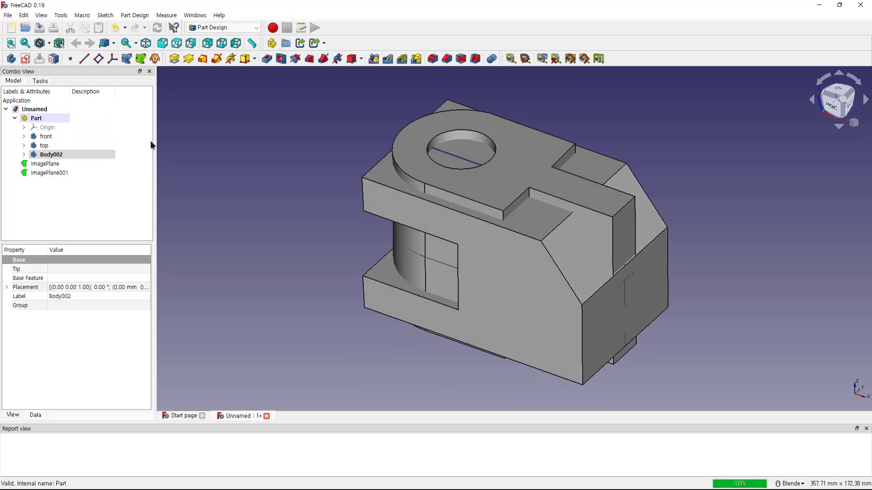
right_click(58, 155)
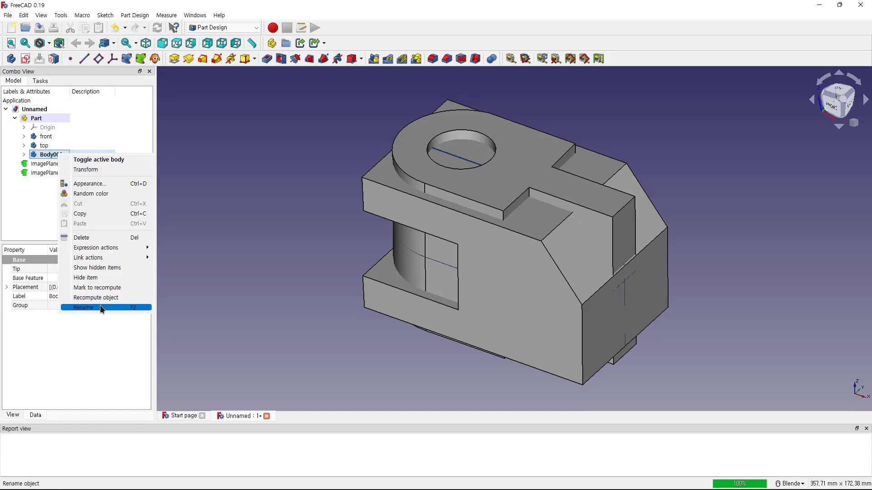
click(99, 308)
text(side)
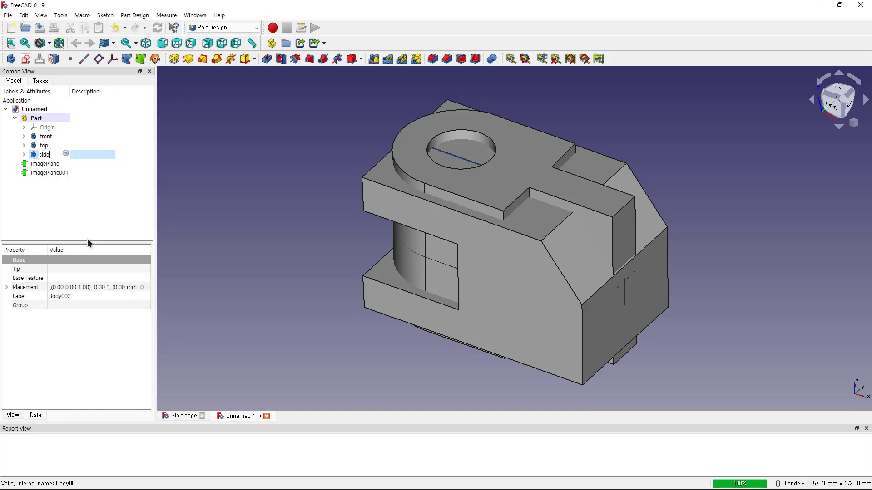
key(Return)
Step: Import part-side.png as a reference image plane on the YZ plane
click(223, 27)
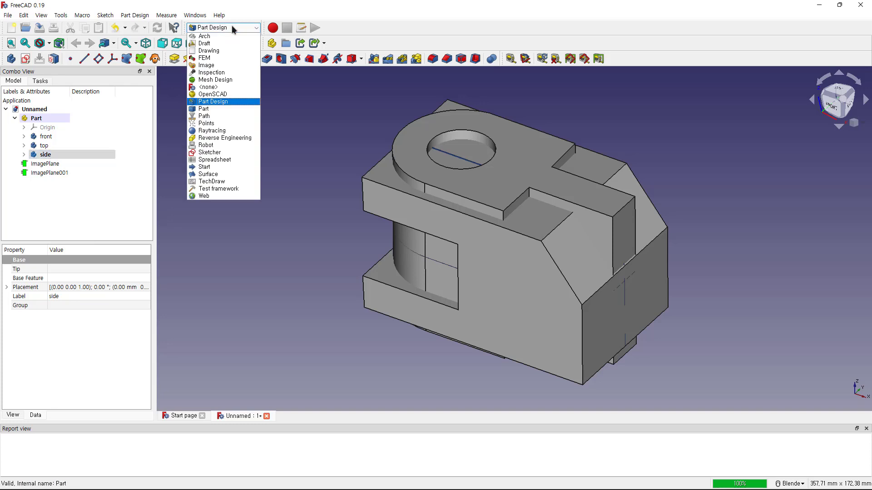
click(227, 63)
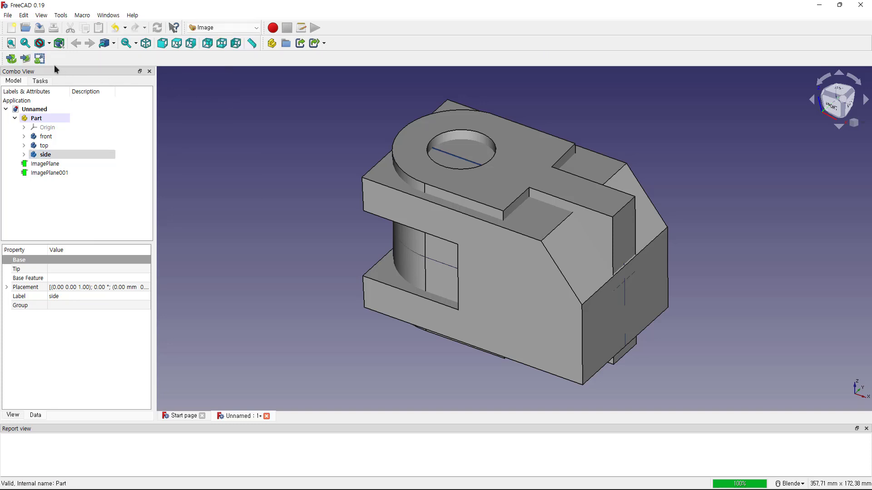
click(25, 58)
click(349, 209)
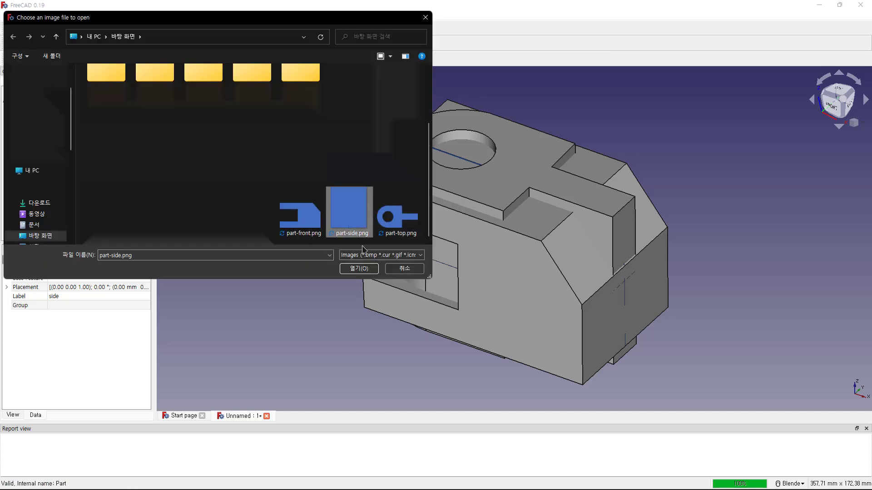
click(364, 270)
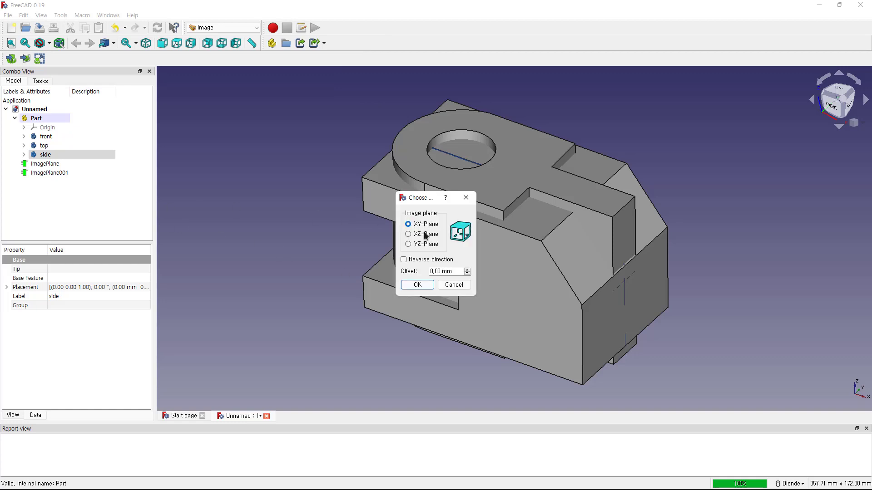
click(428, 245)
click(417, 284)
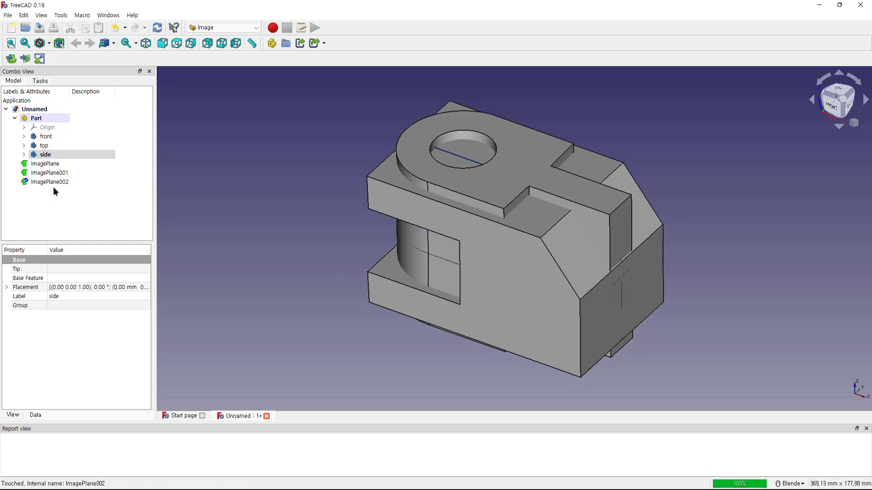
click(232, 30)
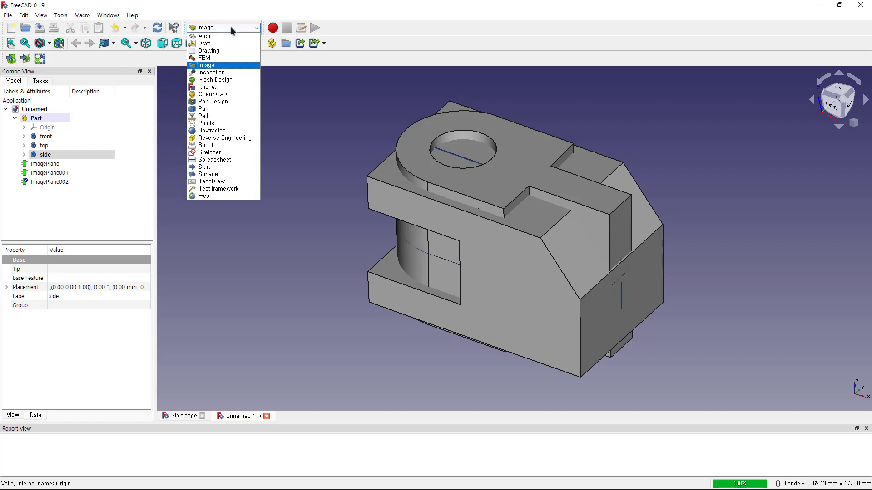
Step: In Part Design, start a new sketch on the YZ_Plane003 base plane
click(227, 101)
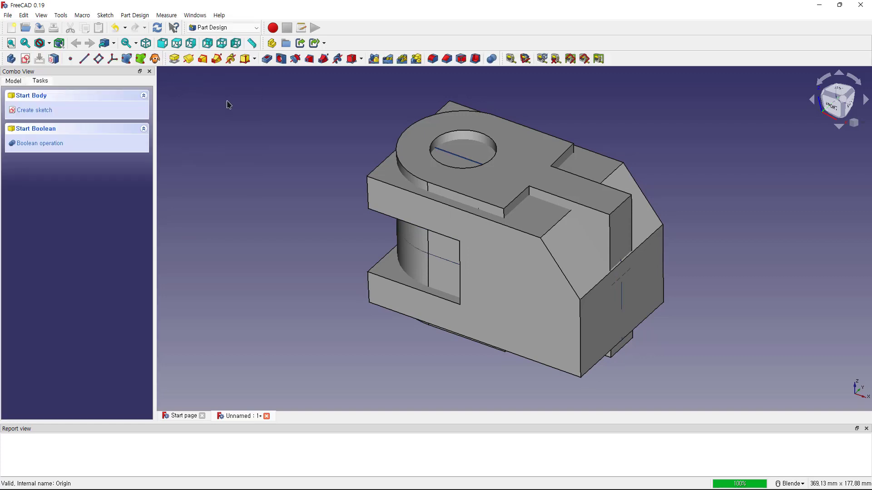
click(41, 114)
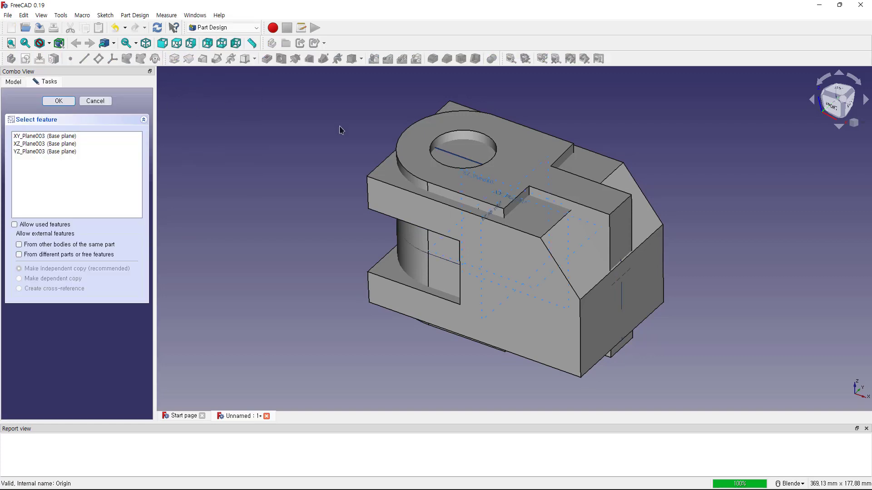
click(42, 151)
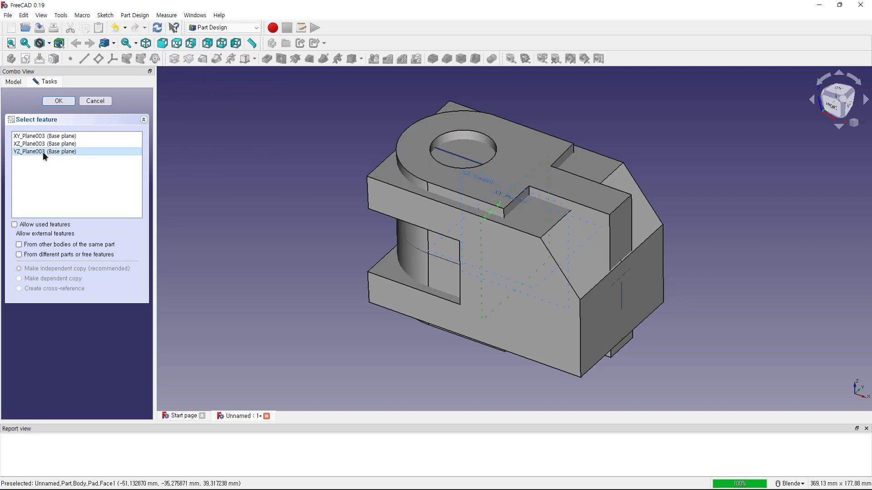
click(68, 104)
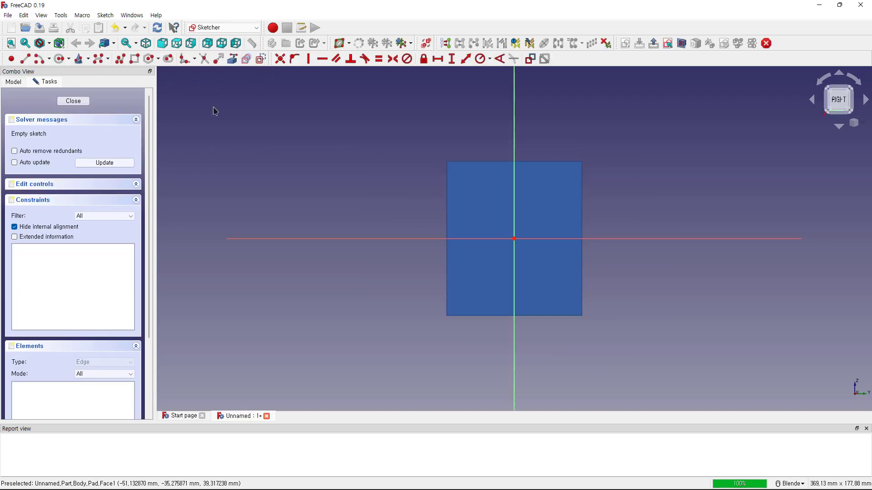
Step: Draw a rectangle corner to corner over the side-view outline
click(135, 58)
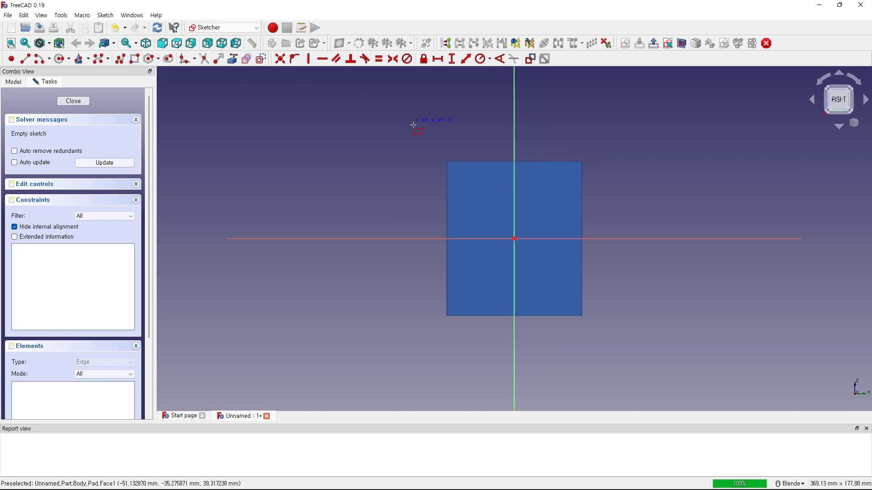
click(448, 163)
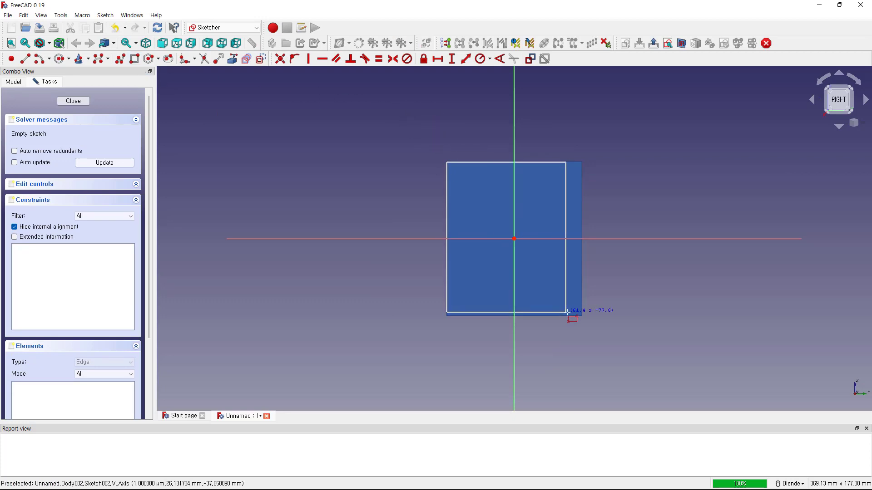
click(584, 316)
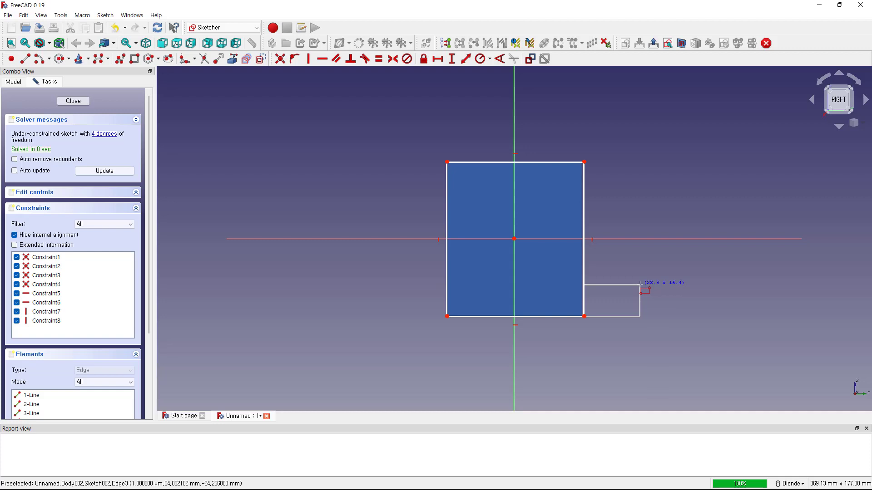
key(Escape)
Step: Close the sketch and pad the rectangle symmetric to plane with a new length
click(74, 101)
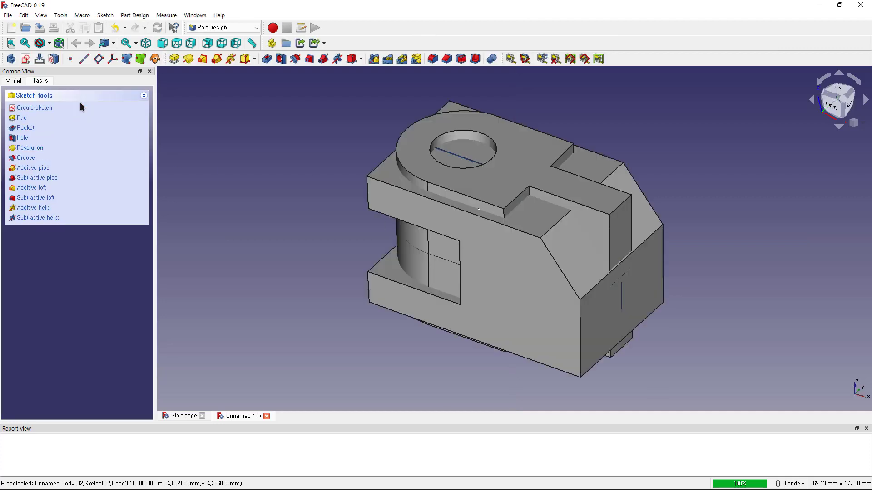
click(25, 120)
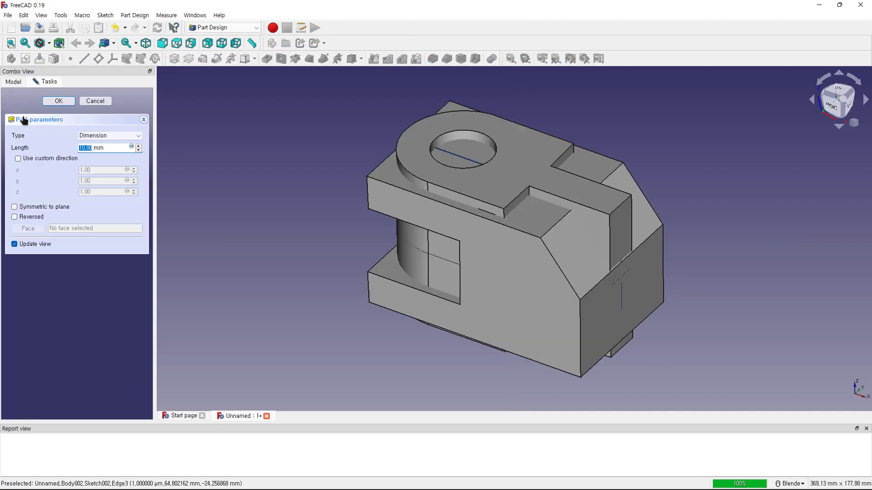
text(1)
scroll(139, 147, up, 3)
scroll(139, 146, up, 3)
scroll(139, 146, up, 3)
scroll(139, 146, up, 4)
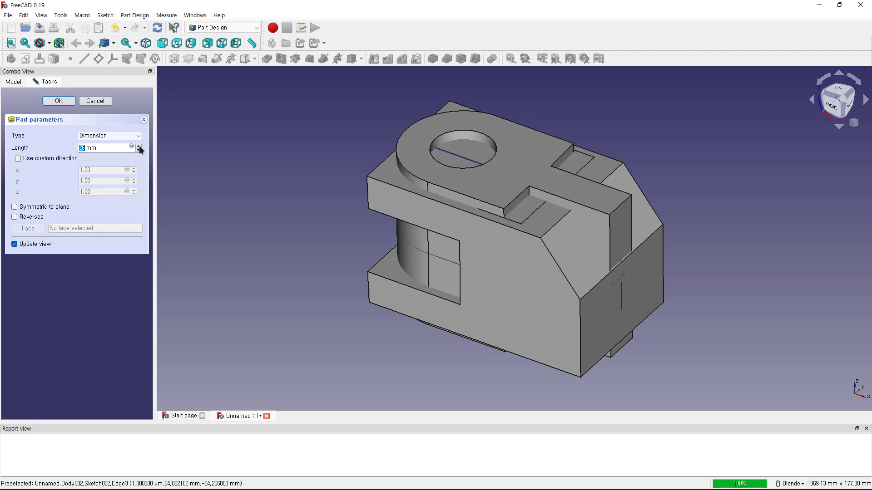
scroll(139, 147, up, 3)
click(42, 207)
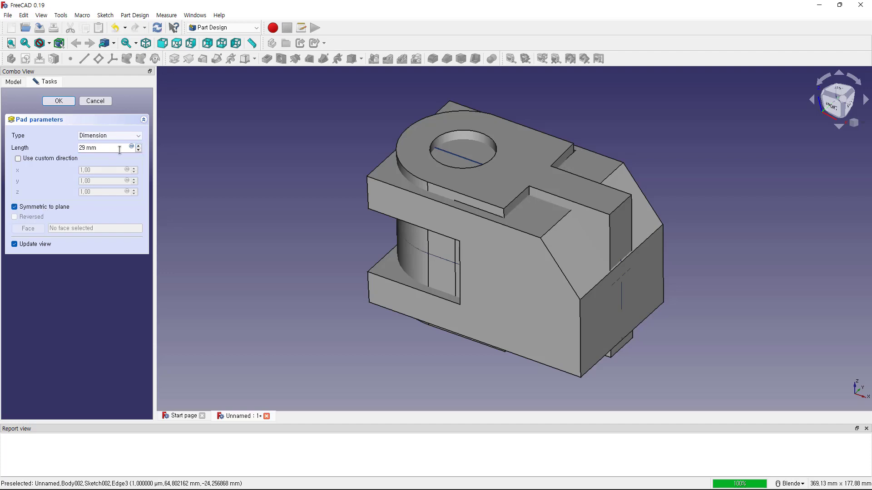
drag(94, 148, 51, 150)
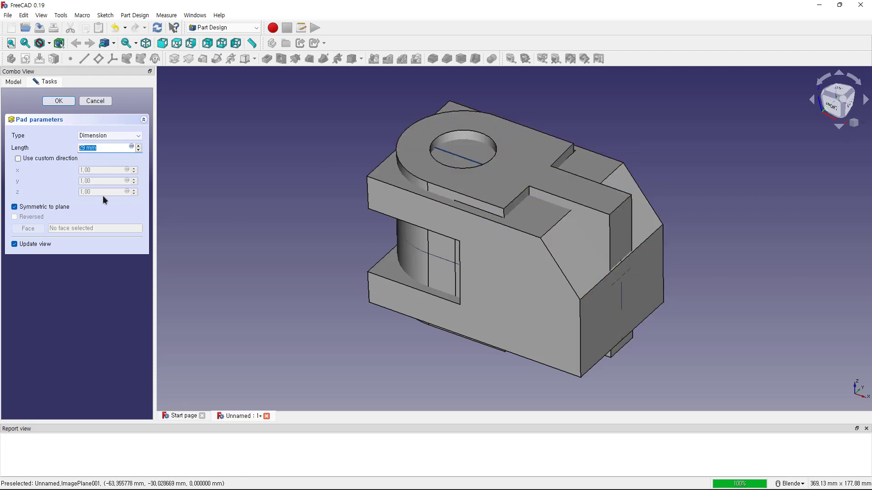
text(150)
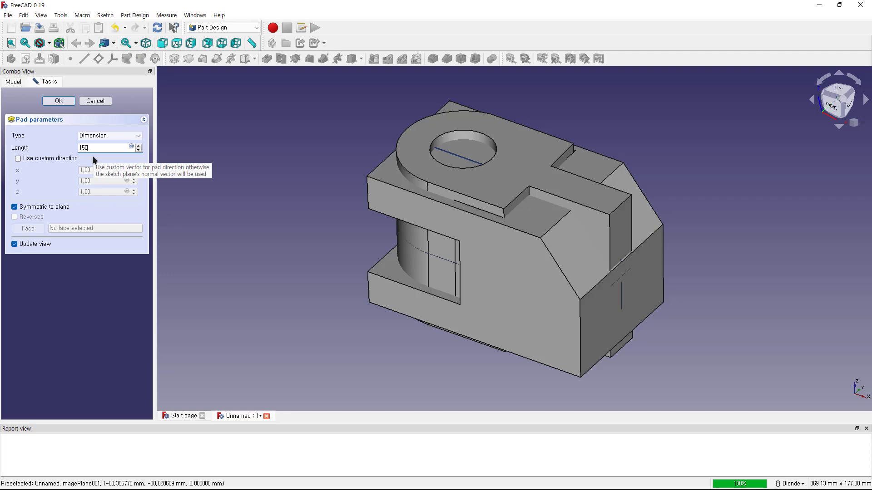
key(Return)
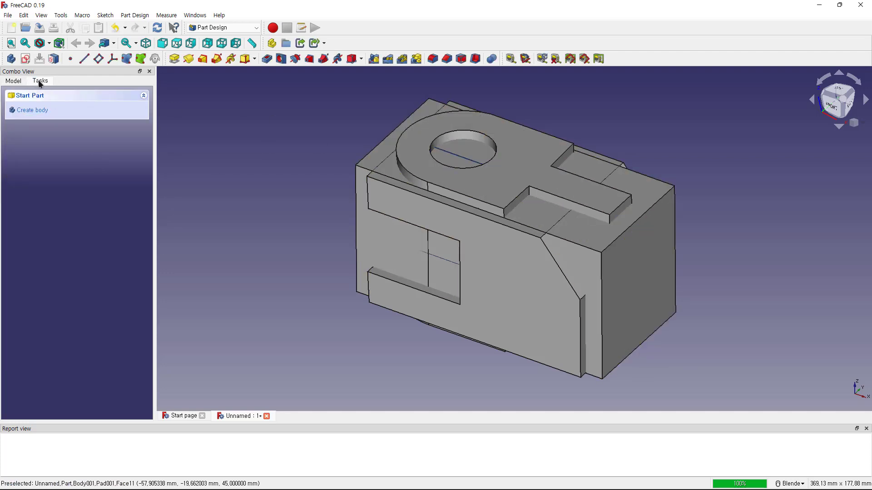
Step: Make the front body active by double-clicking it in the model tree
click(12, 82)
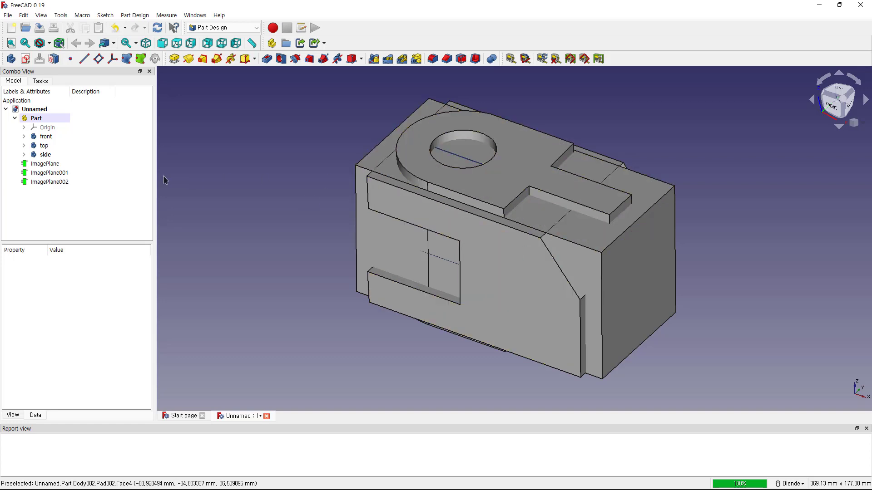
click(55, 140)
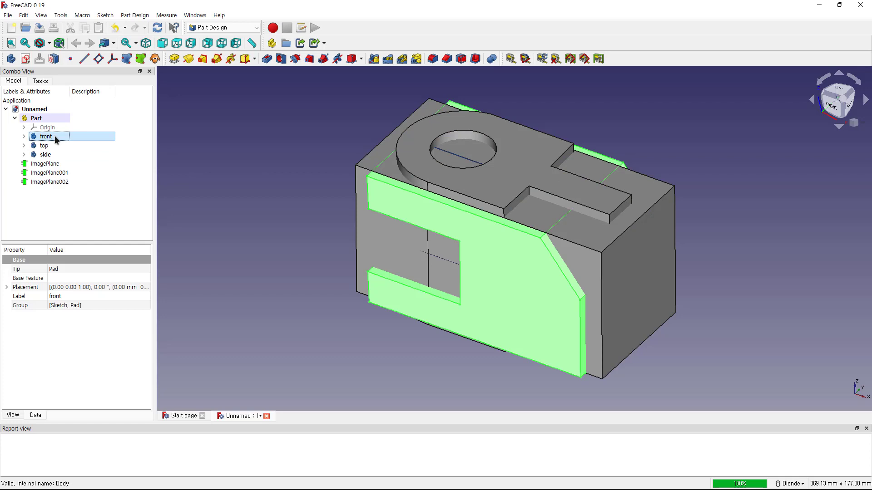
double_click(46, 137)
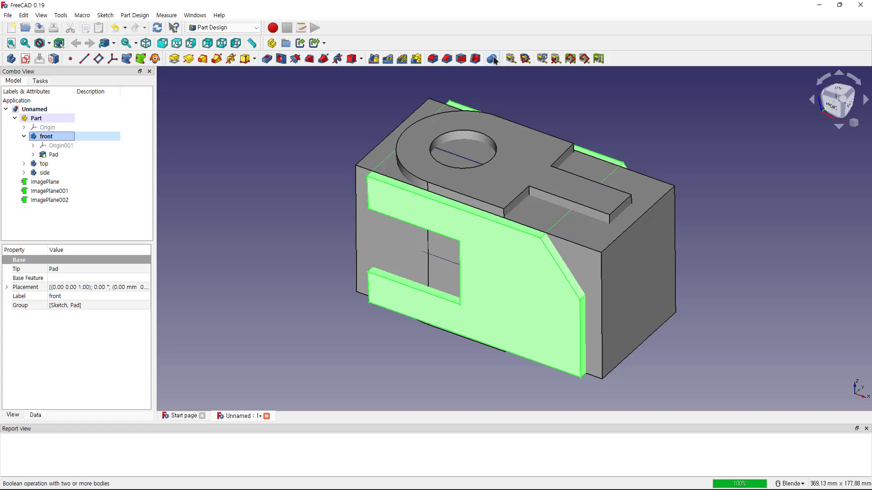
Step: Start a Boolean on the front body and add the top and side bodies
click(492, 61)
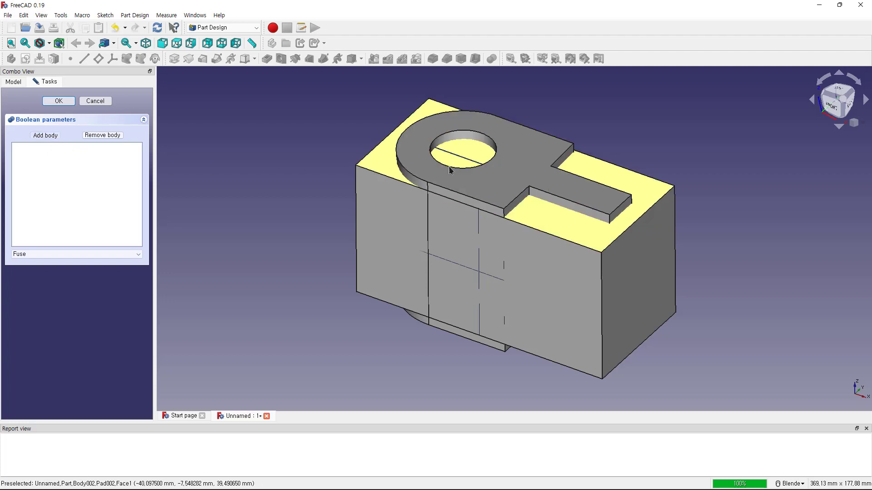
click(472, 190)
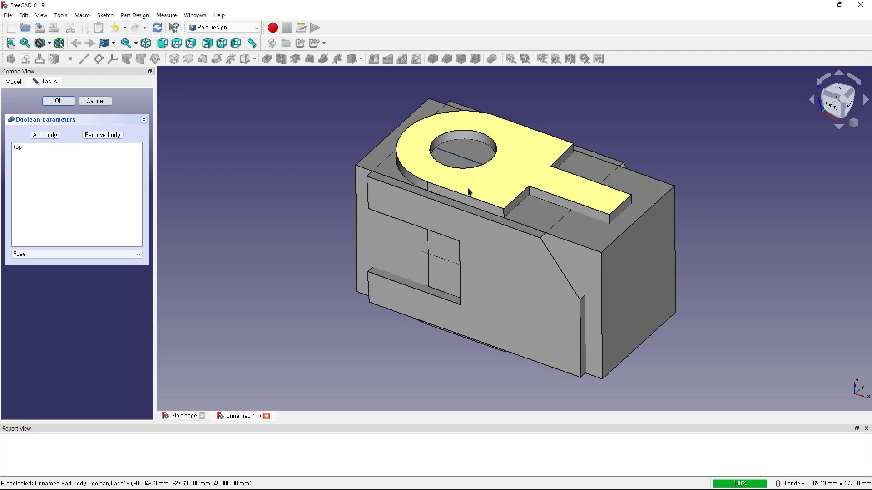
click(37, 137)
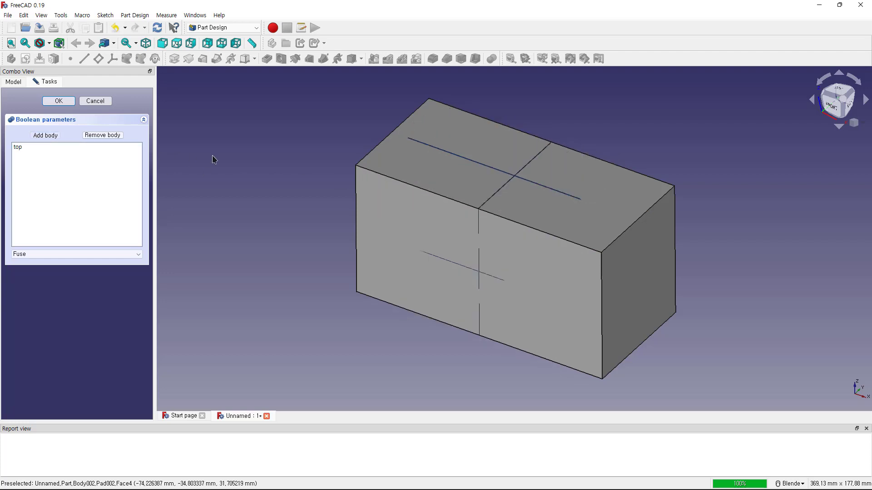
click(361, 184)
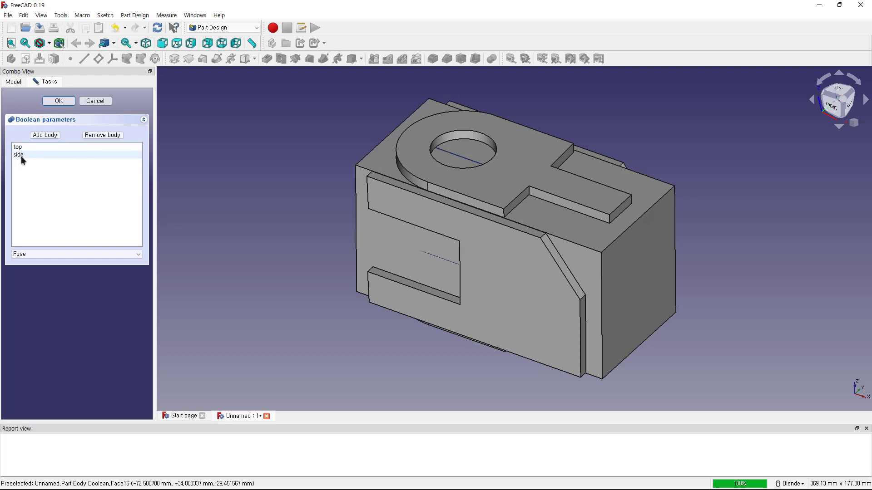
Step: Set the Boolean type to Common and orbit to inspect the intersected bracket
click(29, 254)
click(29, 270)
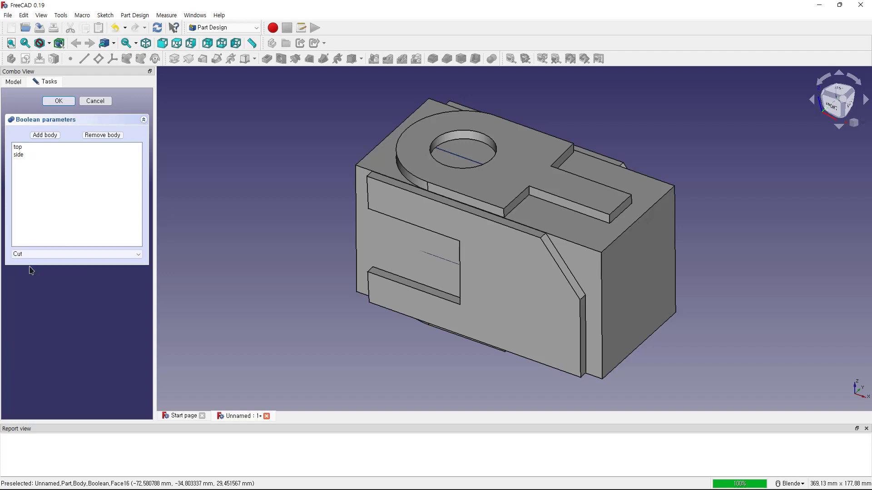
scroll(31, 255, down, 1)
click(75, 255)
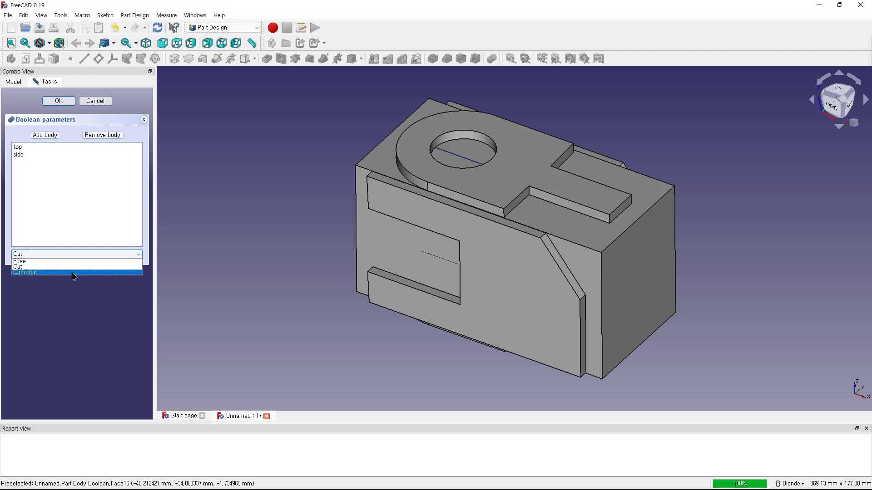
click(74, 273)
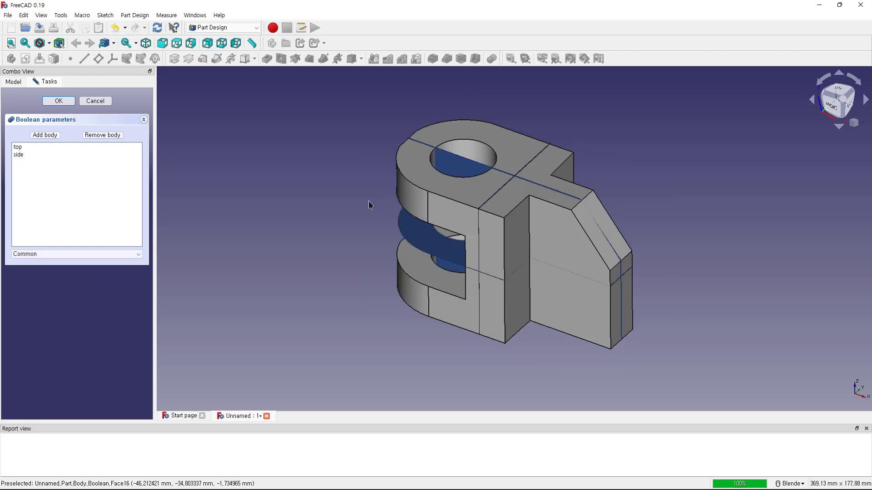
mouse_move(302, 208)
middle_down()
mouse_move(361, 172)
mouse_move(296, 189)
mouse_move(331, 240)
mouse_move(390, 224)
mouse_move(370, 235)
middle_up()
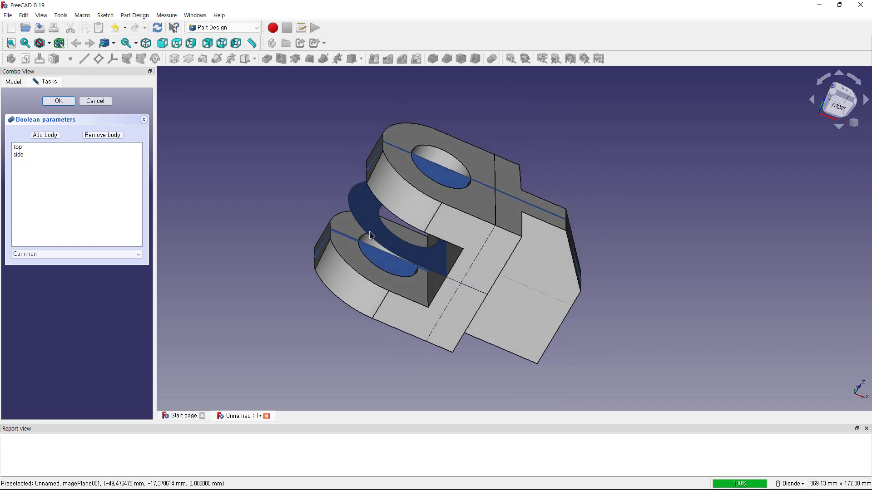
Step: Confirm the Common Boolean and hide the ImagePlane001 and ImagePlane002 reference images to reveal the bracket
click(61, 102)
click(52, 175)
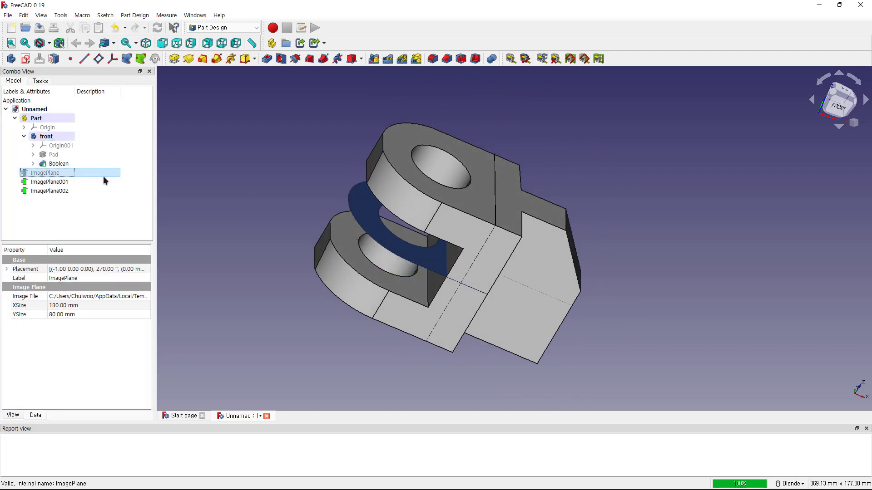
click(66, 183)
key(space)
click(65, 191)
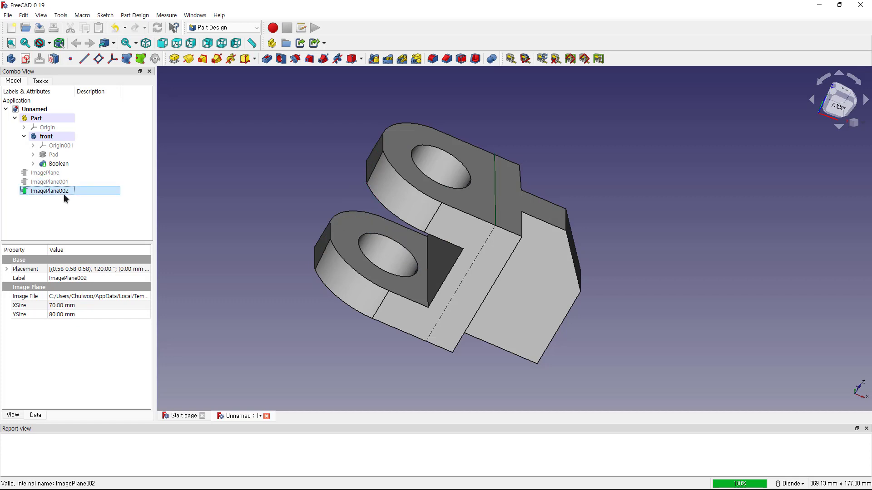
key(space)
mouse_move(292, 219)
middle_down()
mouse_move(380, 249)
mouse_move(294, 228)
mouse_move(277, 209)
middle_up()
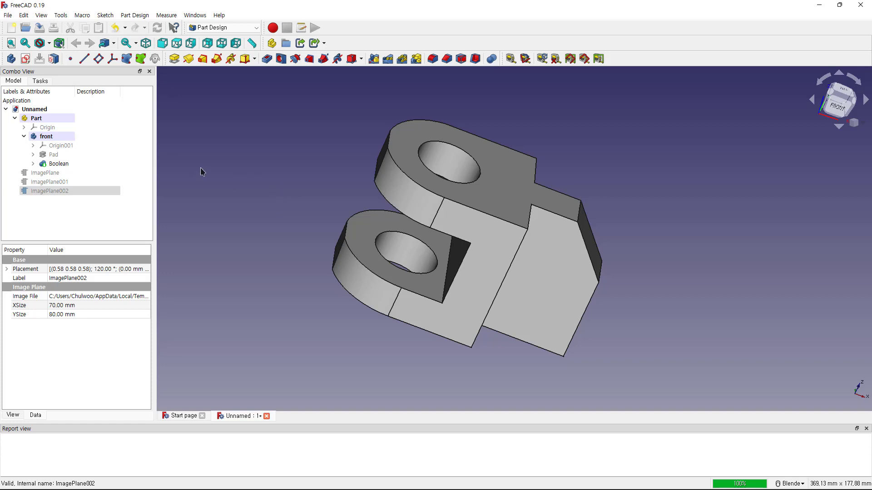
Step: Open the Pad's Sketch for editing and fit the whole profile in view
click(32, 154)
click(69, 165)
double_click(69, 164)
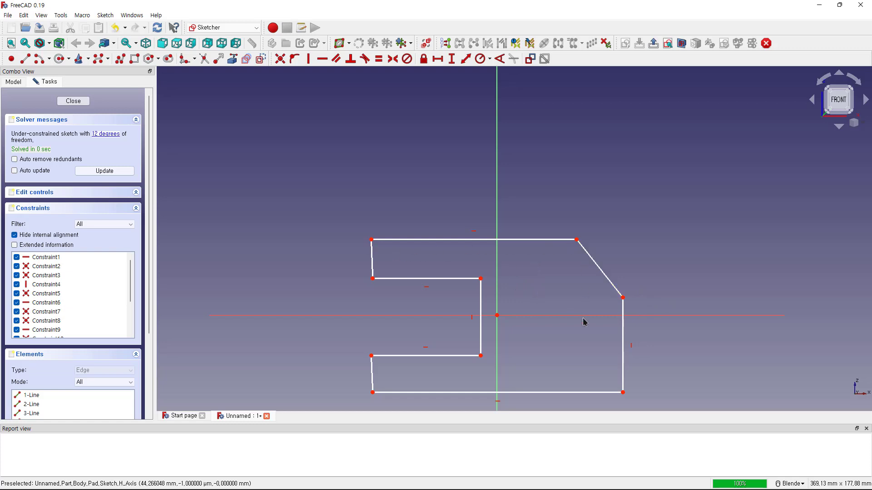
key(v)
key(f)
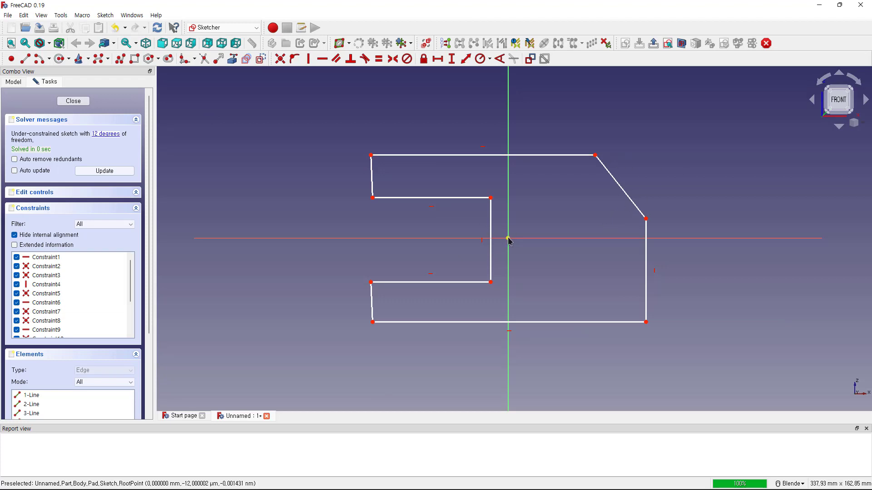
Step: Fix the profile's bottom-right corner at a 65 mm horizontal distance from the axis
click(646, 323)
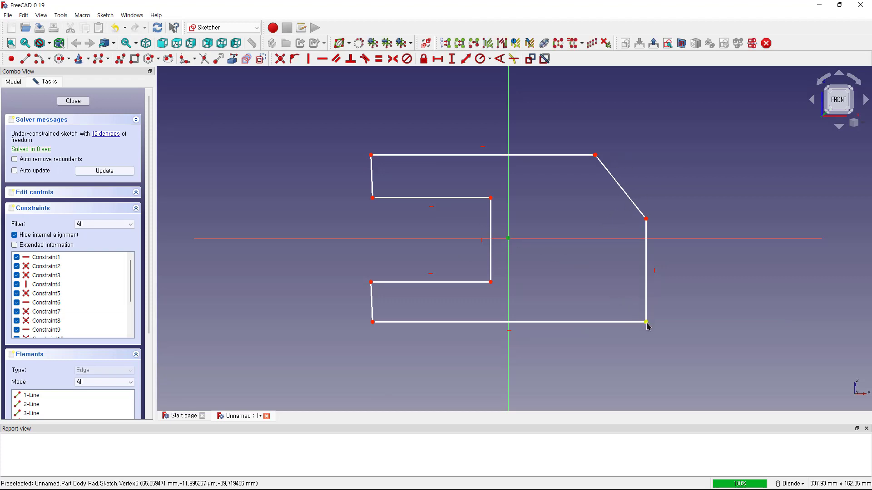
click(438, 61)
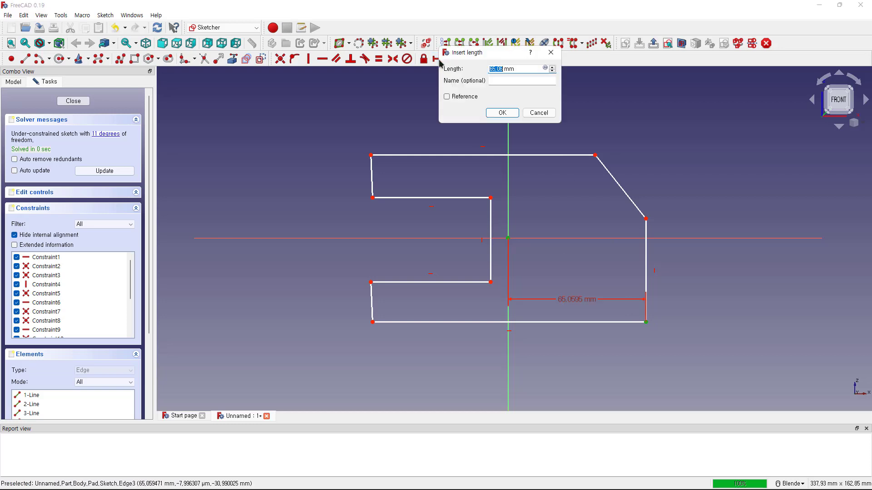
text(65)
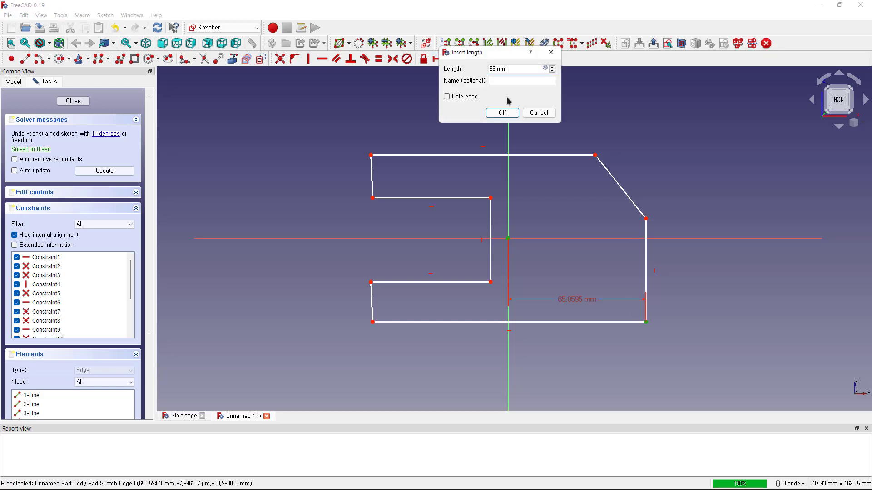
click(502, 112)
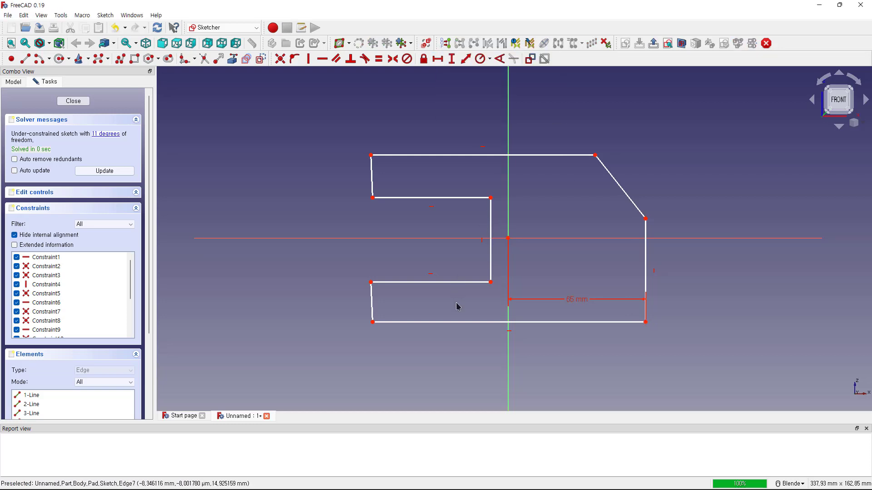
click(463, 322)
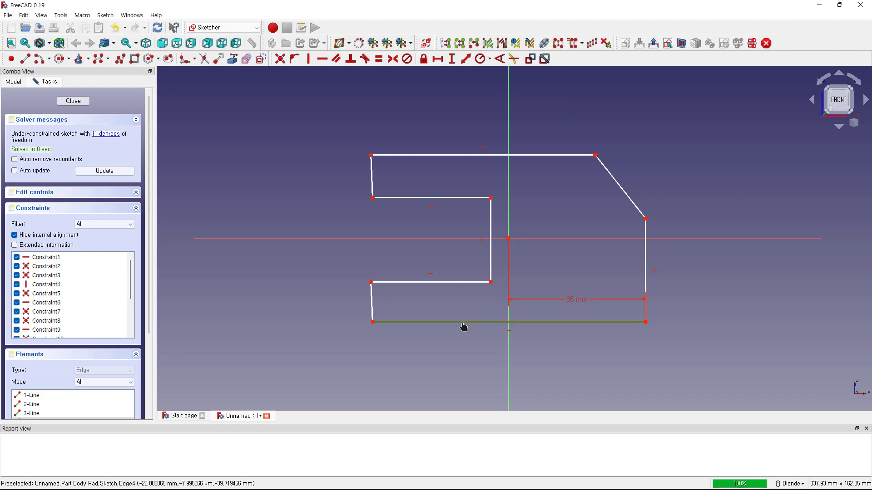
Step: Set the bottom edge to 130 mm and make the two left short edges equal
click(438, 59)
text(130)
key(Return)
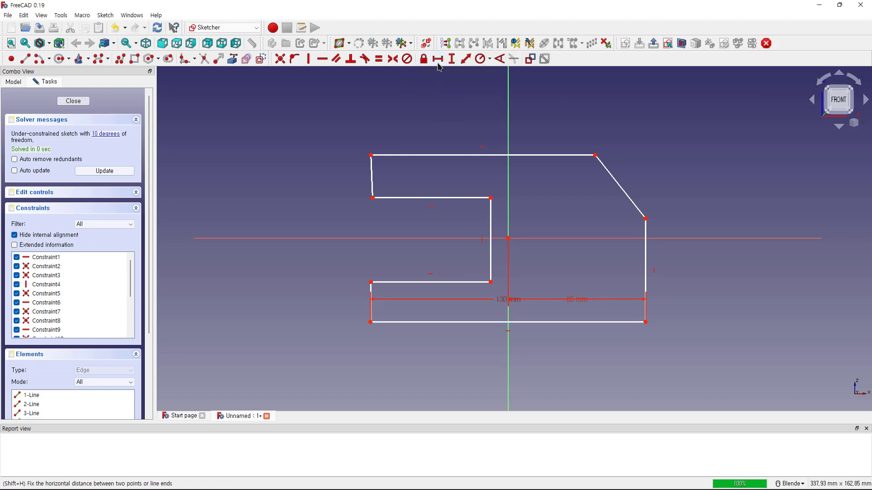
click(372, 178)
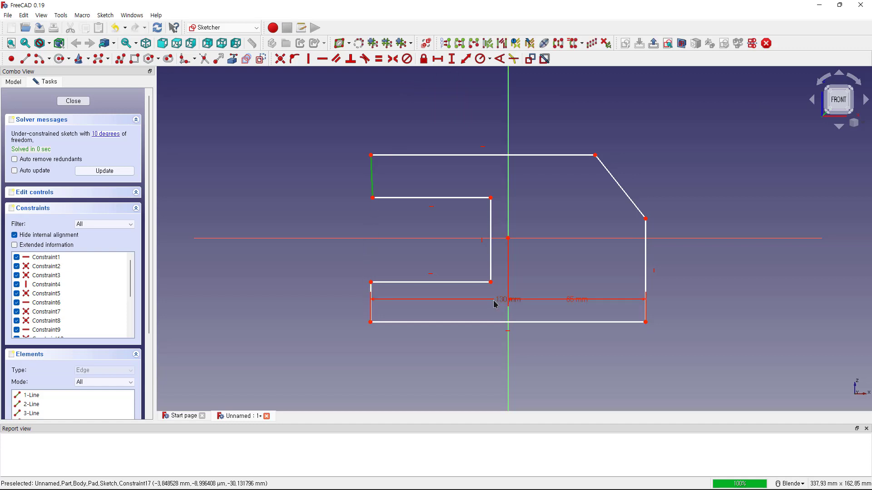
drag(501, 301, 499, 359)
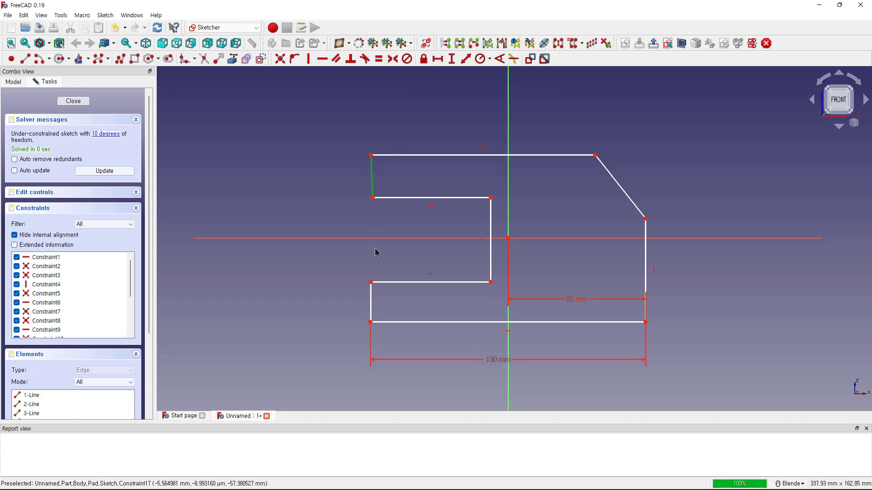
click(371, 302)
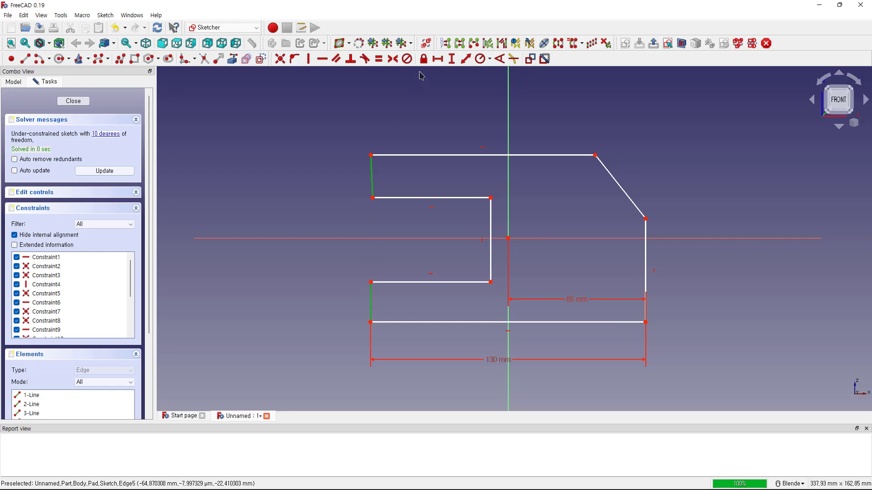
click(379, 59)
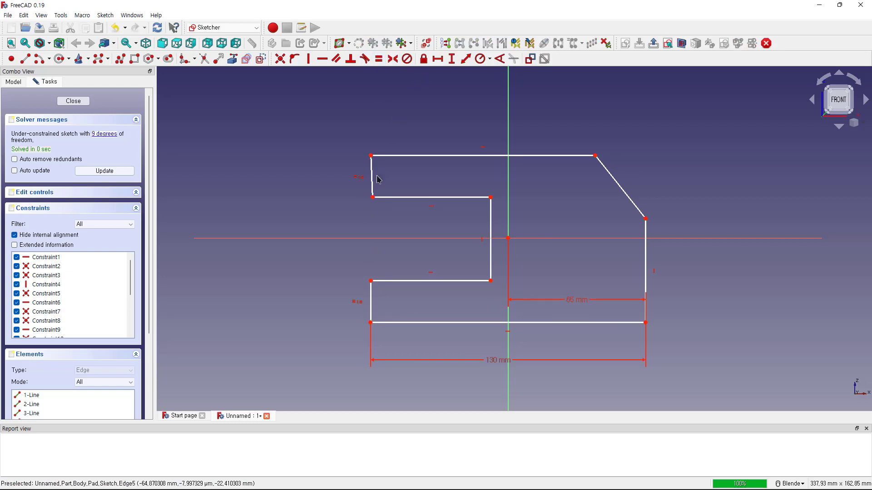
Step: Align the two left corners vertically and make the upper-left edge 20 mm tall
click(372, 156)
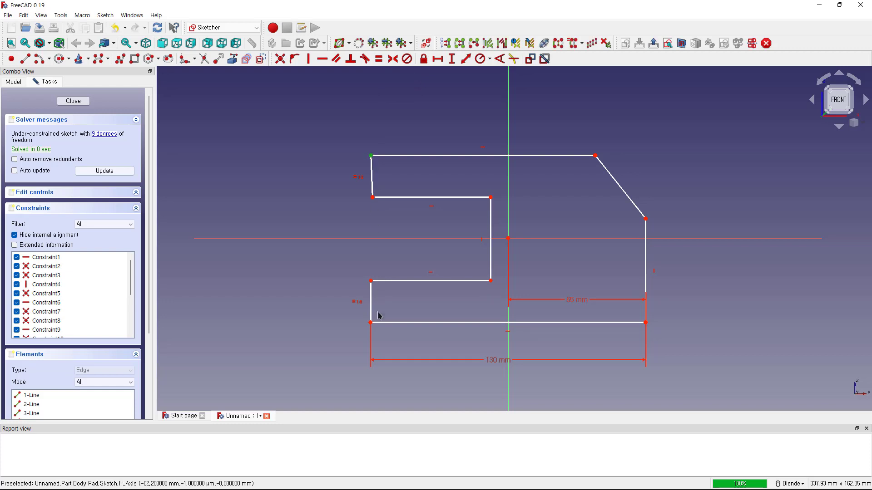
click(371, 323)
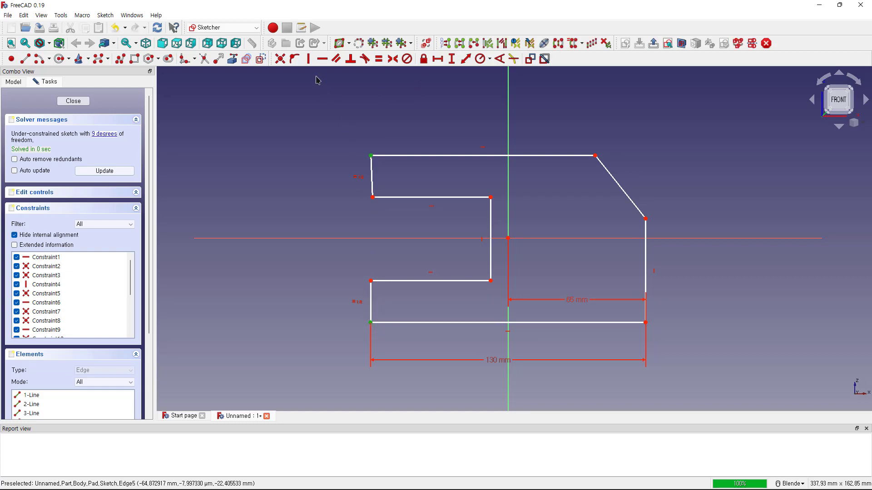
click(309, 58)
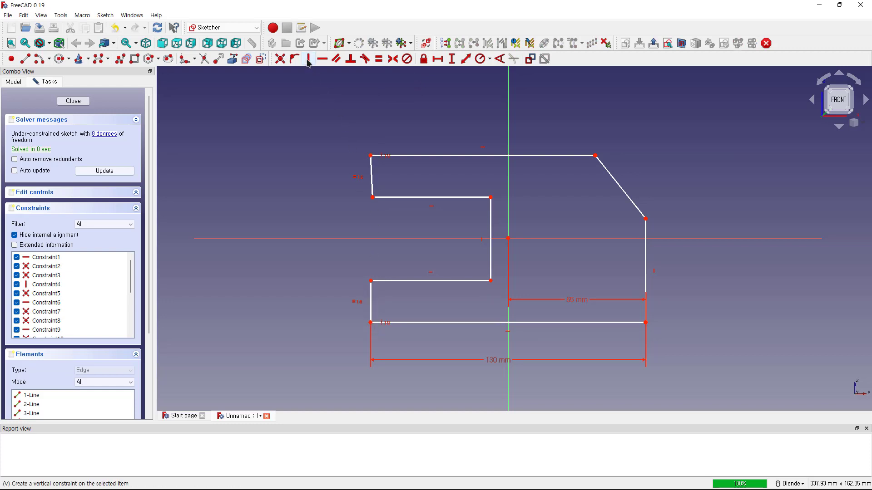
click(375, 179)
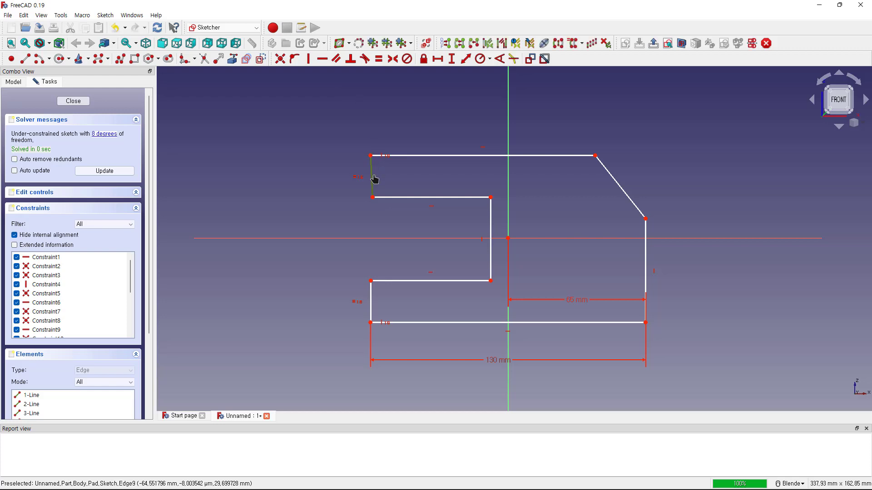
click(453, 59)
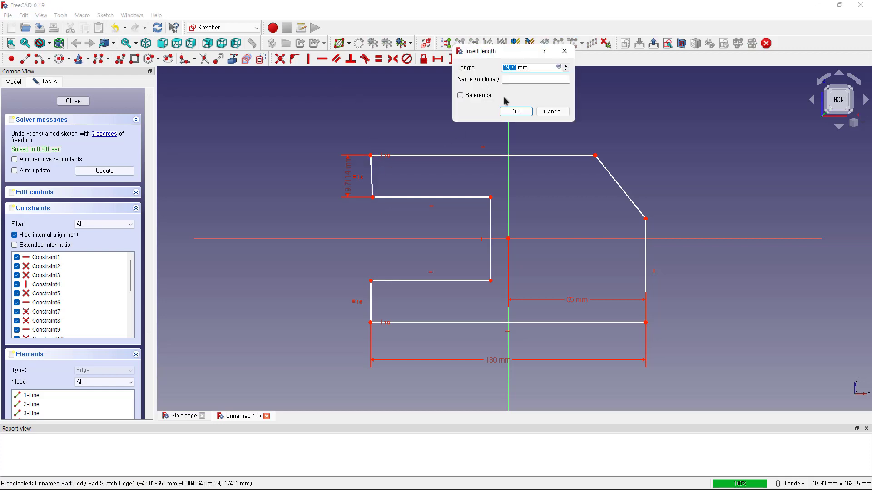
text(20)
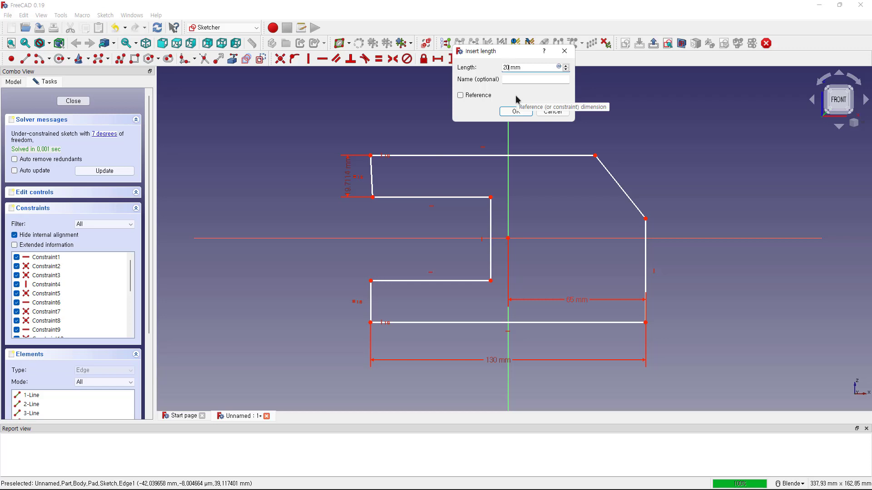
key(Return)
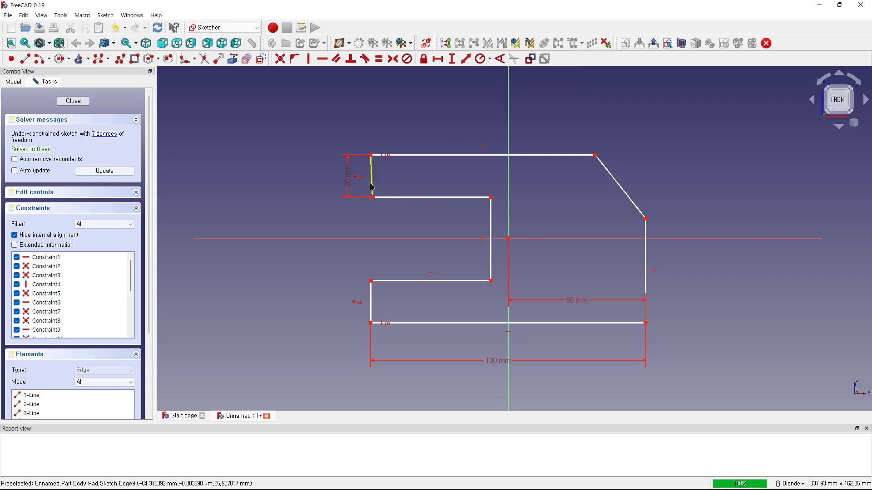
click(372, 184)
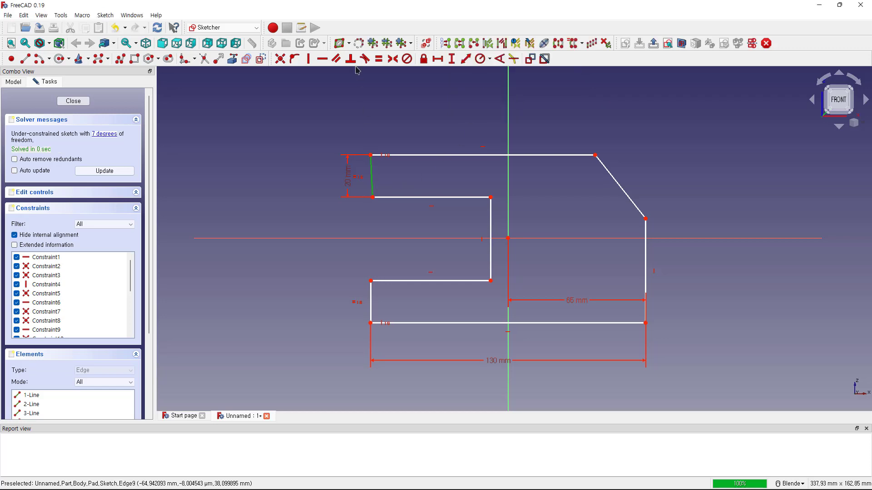
Step: Make the upper-left edge vertical and the slot's inner vertical edge 40 mm
click(308, 59)
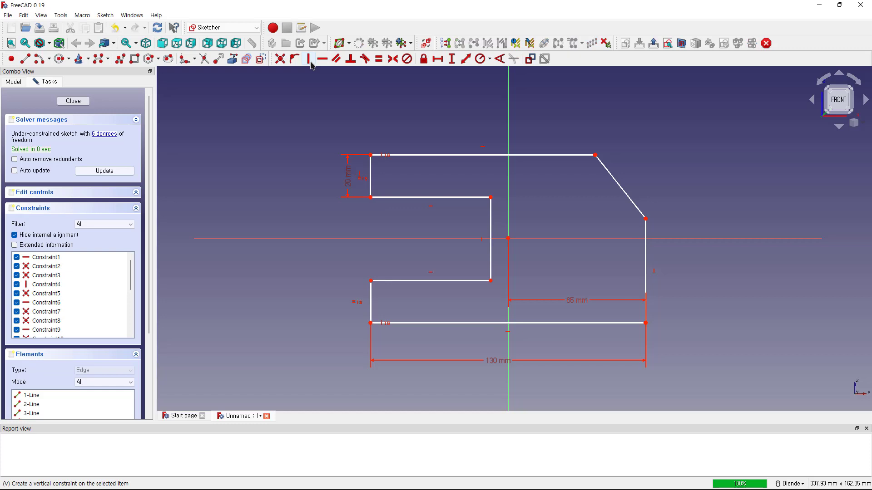
click(491, 268)
click(452, 59)
text(40)
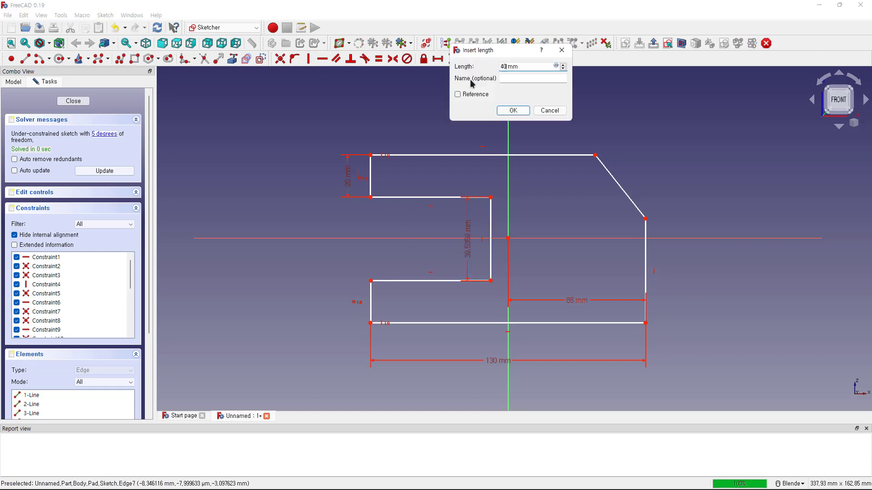
key(Return)
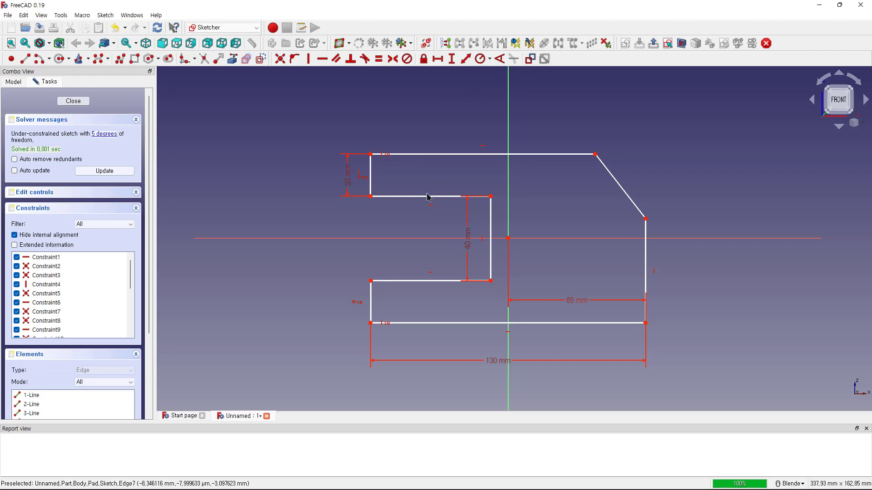
Step: Set the slot's upper inner edge to 57.5 mm and close the sketch
click(429, 197)
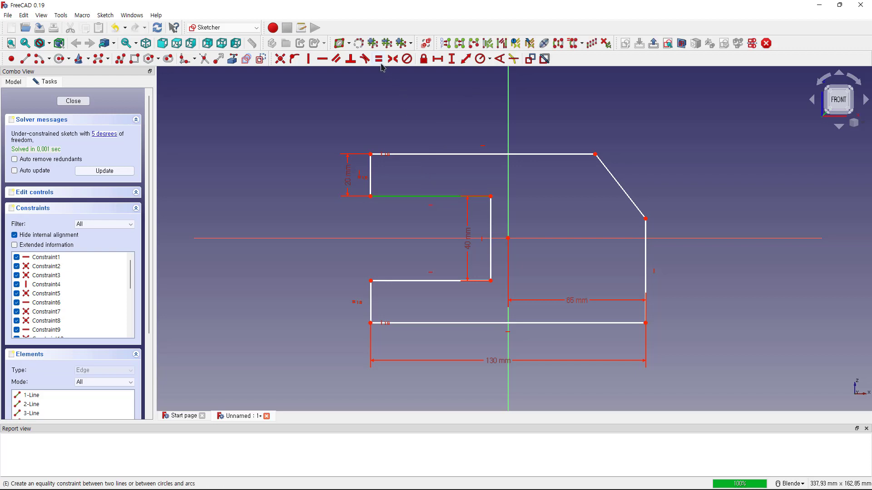
click(439, 59)
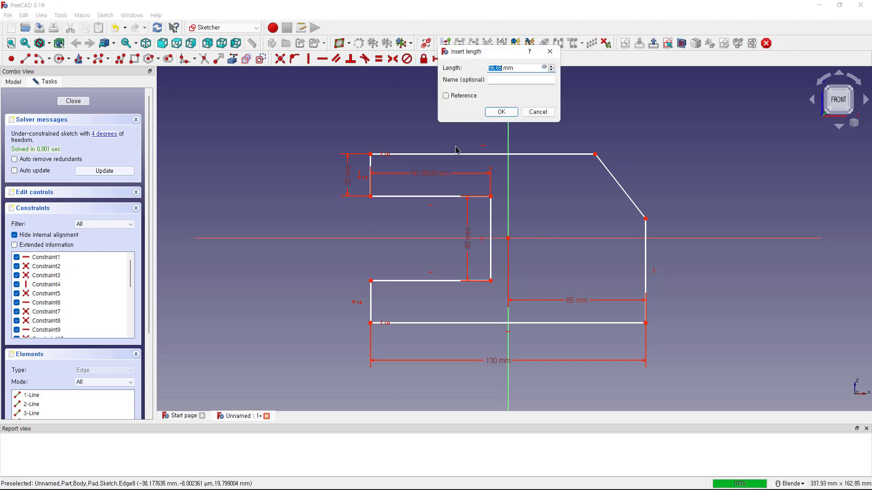
text(5)
key(Return)
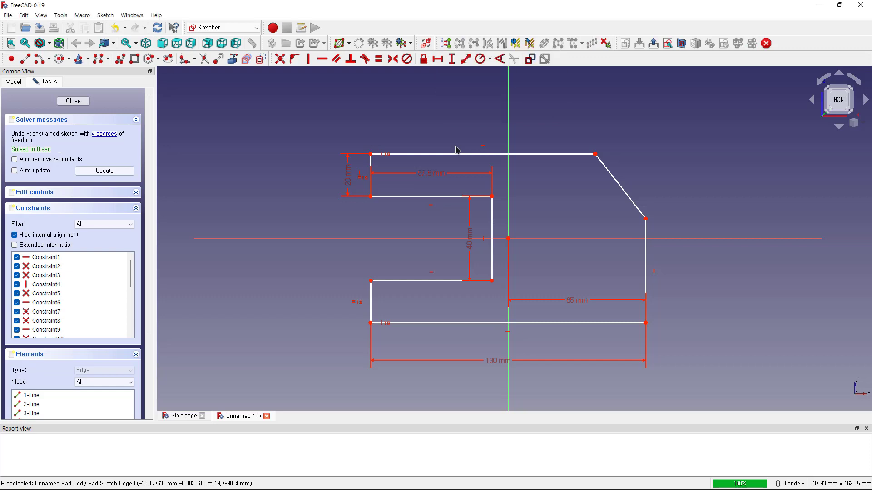
click(73, 101)
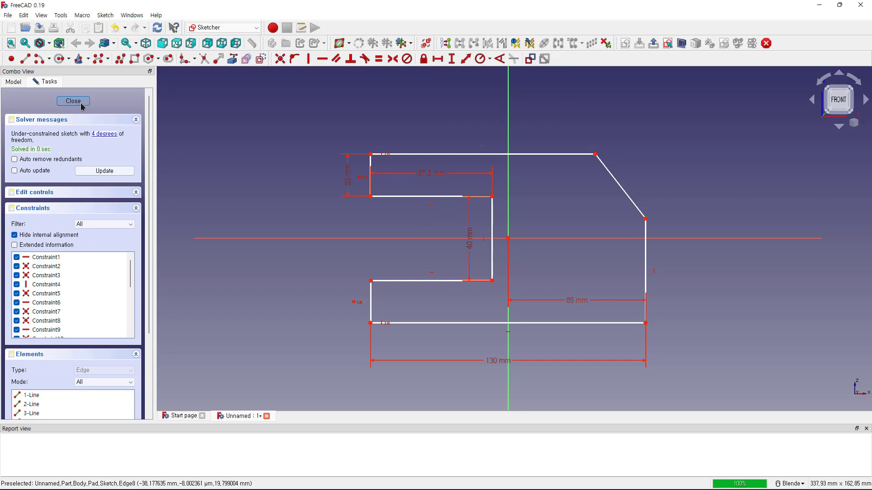
Step: Reopen the Pad's Sketch from the Model tree and fit the whole profile in view
mouse_move(284, 191)
middle_down()
mouse_move(314, 207)
mouse_move(284, 200)
middle_up()
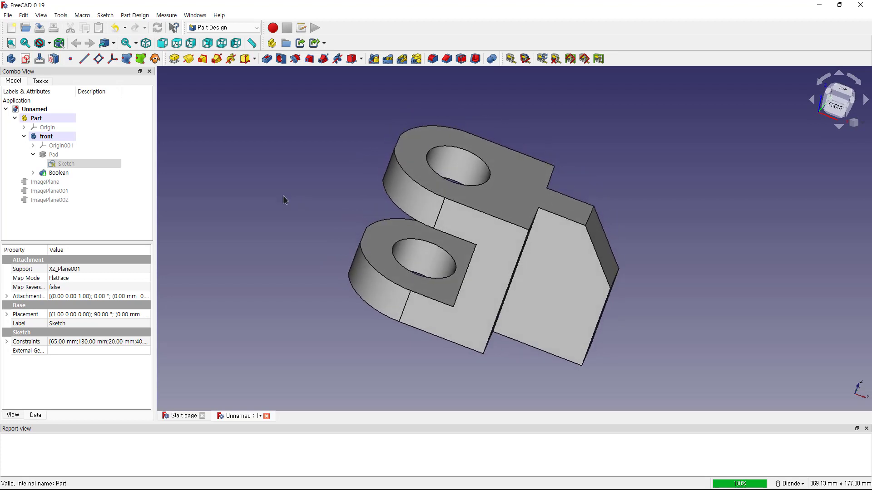
double_click(73, 163)
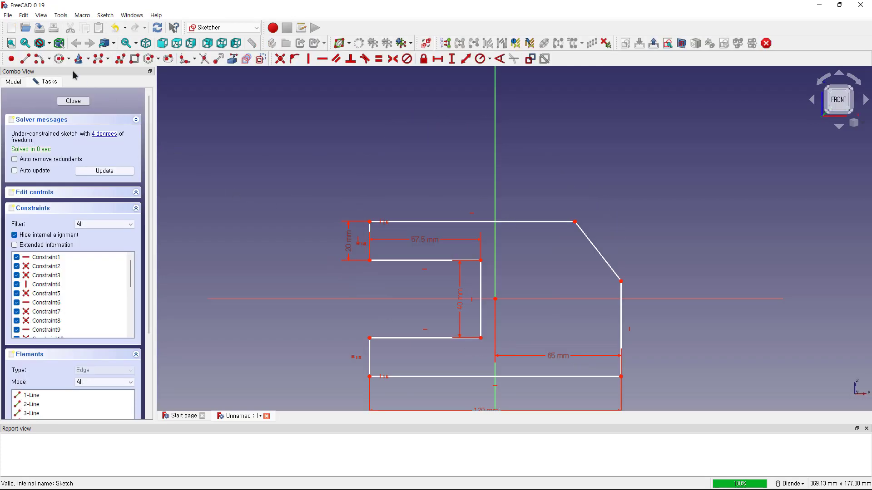
key(v)
key(f)
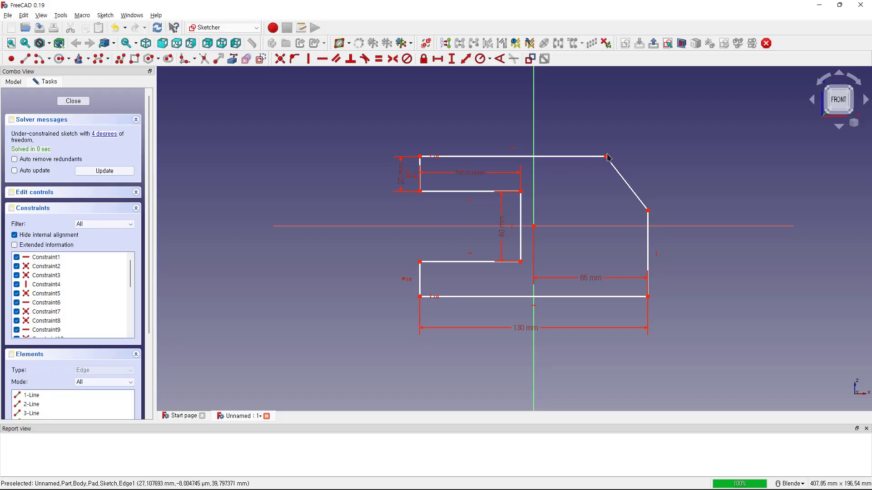
Step: Give the slanted edge a 25 mm horizontal width between its end points
click(607, 157)
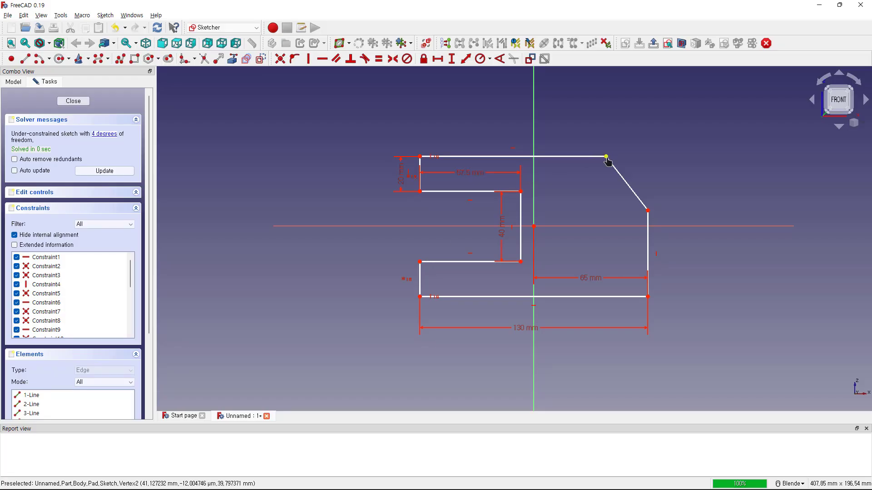
click(648, 210)
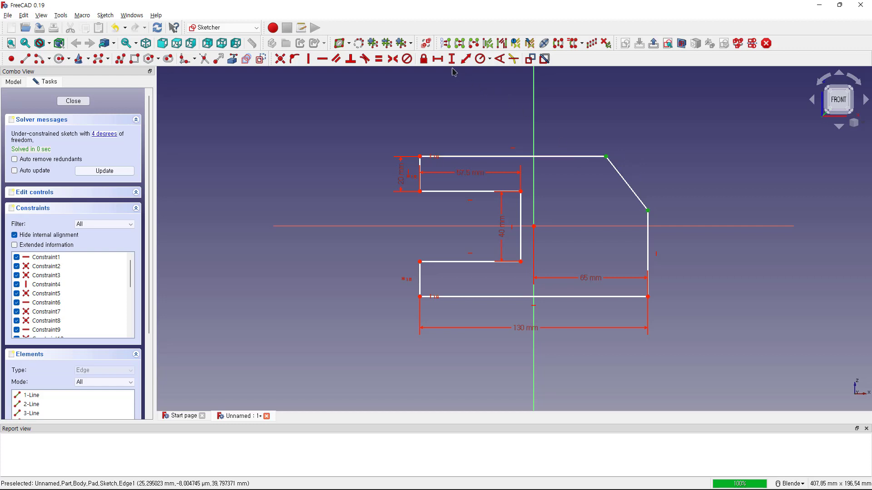
click(437, 58)
text(25)
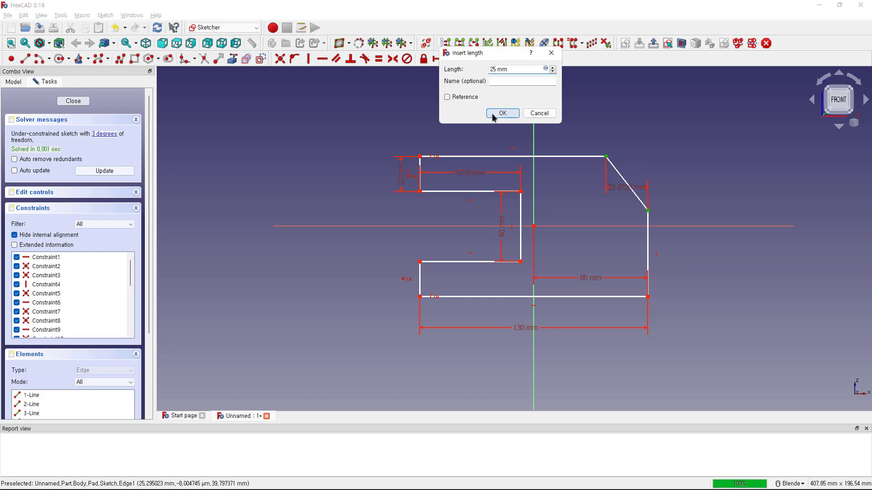
click(502, 114)
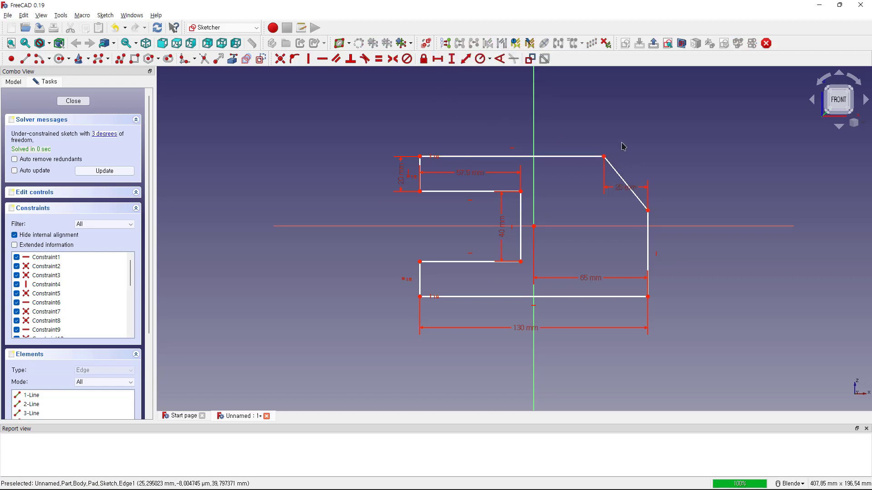
Step: Constrain the slanted edge to a 50° angle
click(502, 61)
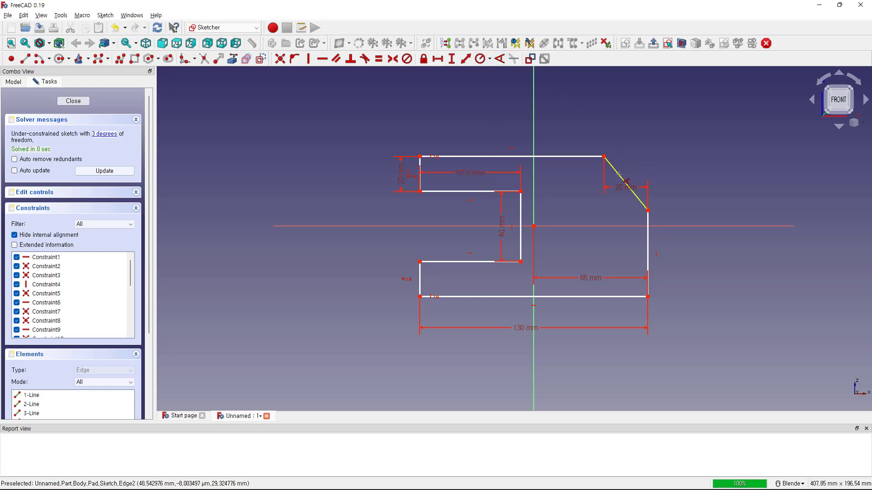
click(621, 178)
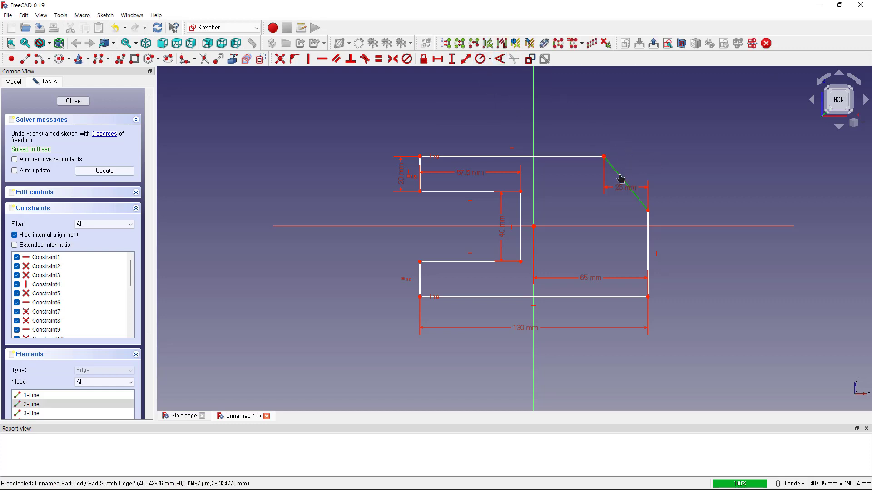
click(505, 67)
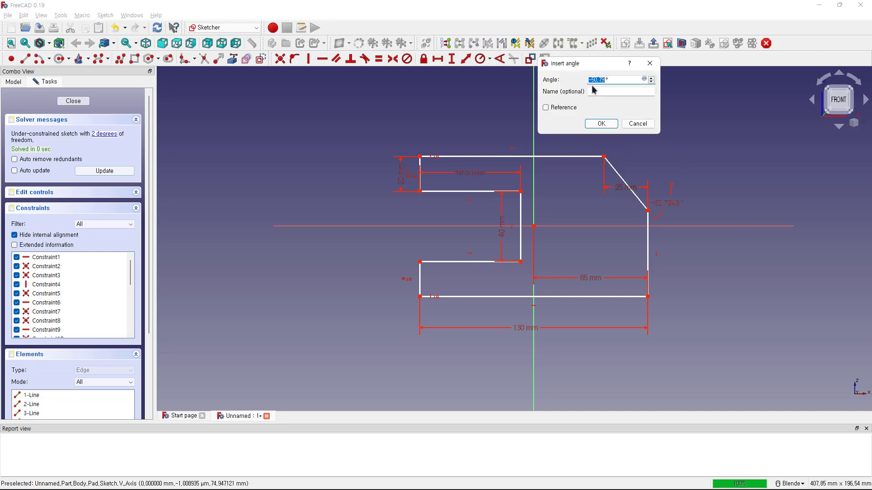
text(-)
key(Return)
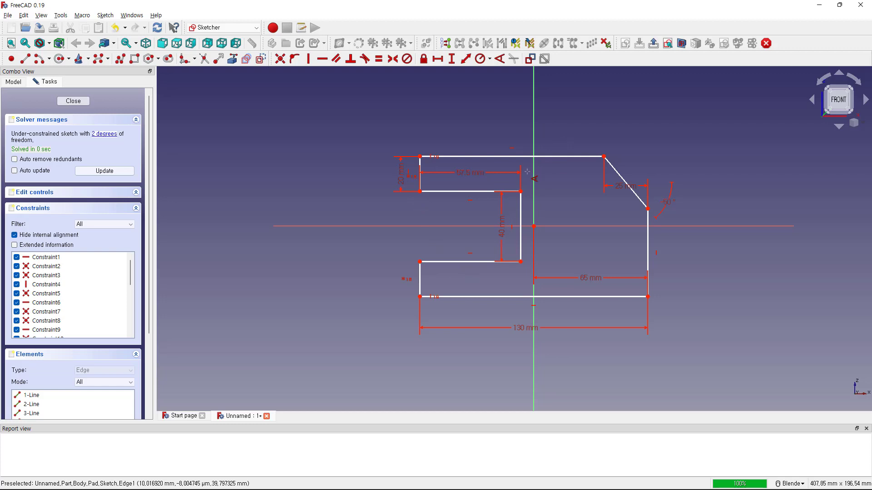
Step: Close the sketch, briefly open and close Sketch001 under top, and hide the front body
click(73, 101)
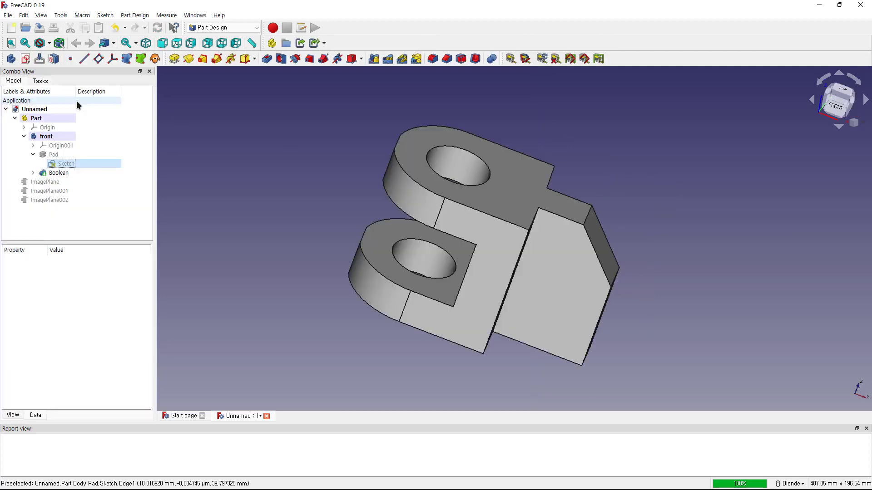
click(32, 173)
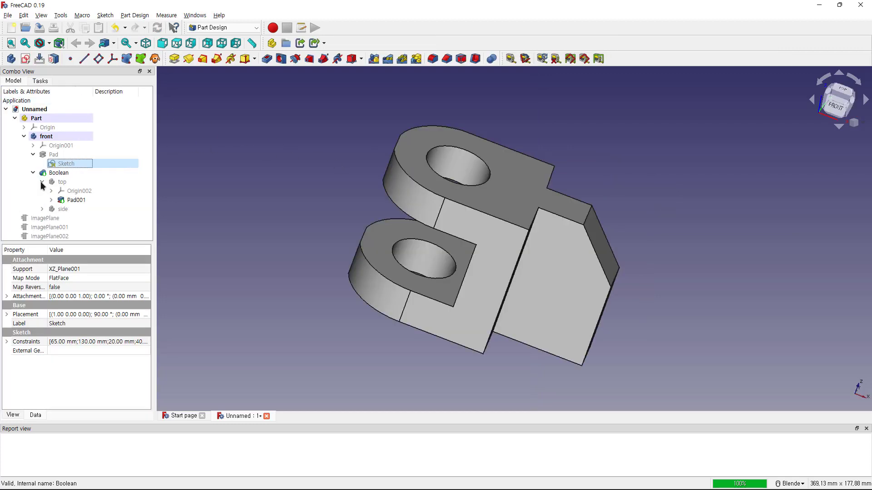
click(52, 199)
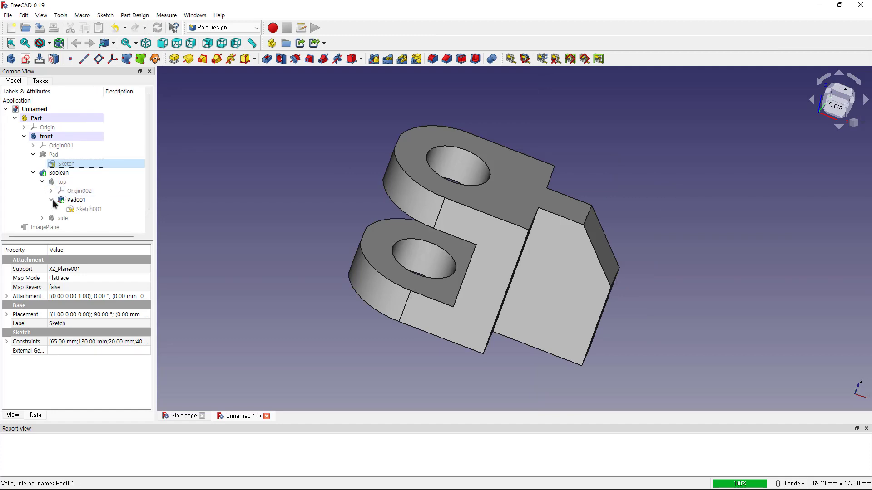
double_click(84, 209)
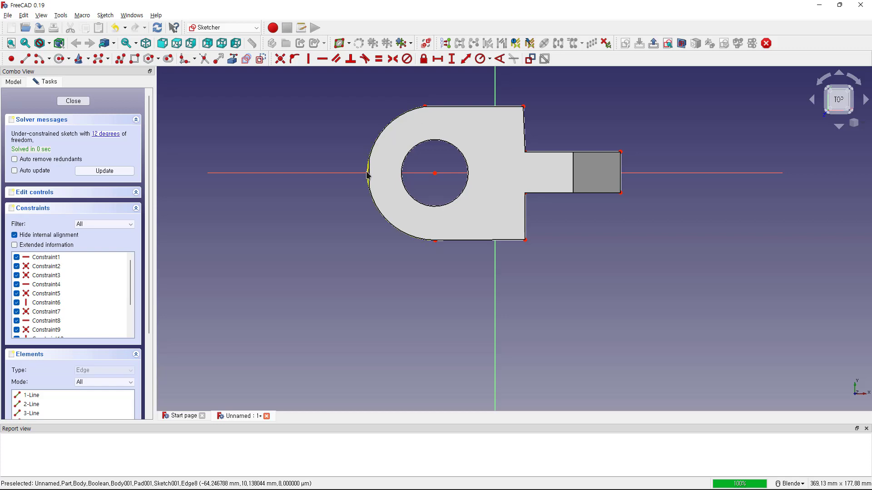
click(76, 104)
click(50, 136)
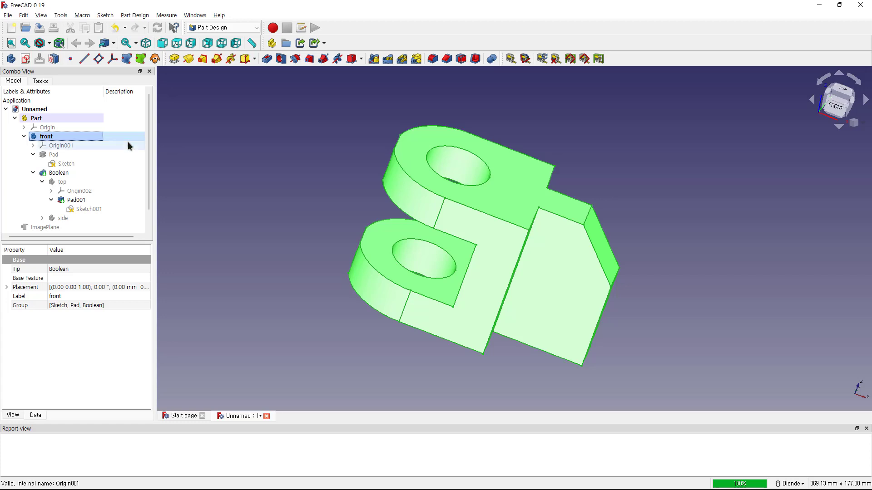
key(space)
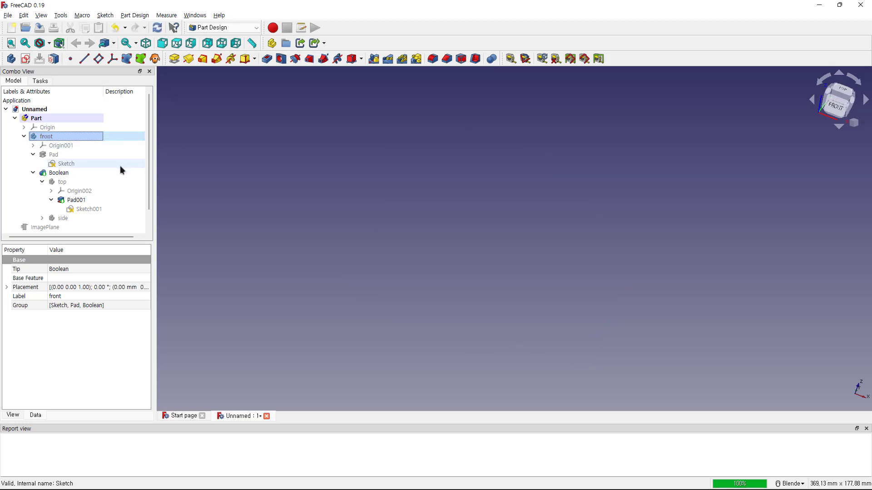
Step: Open Sketch001, fit it in view, and give the inner circle a 35 mm diameter
double_click(84, 209)
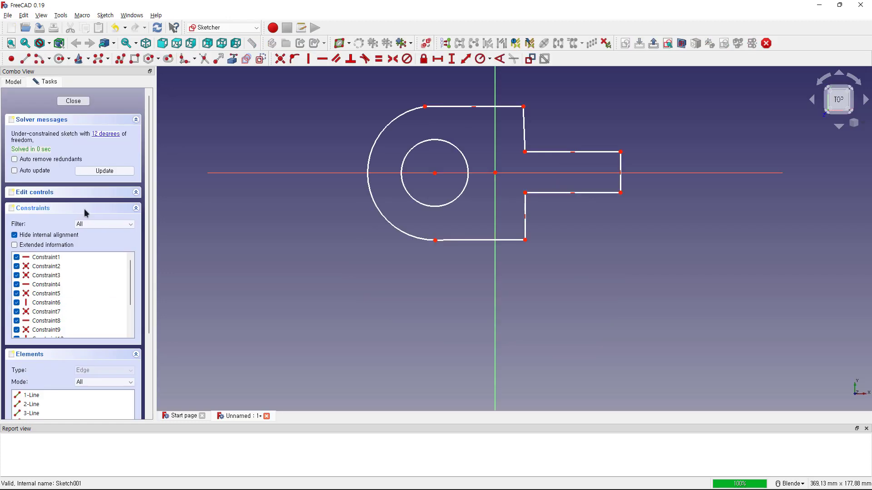
click(11, 43)
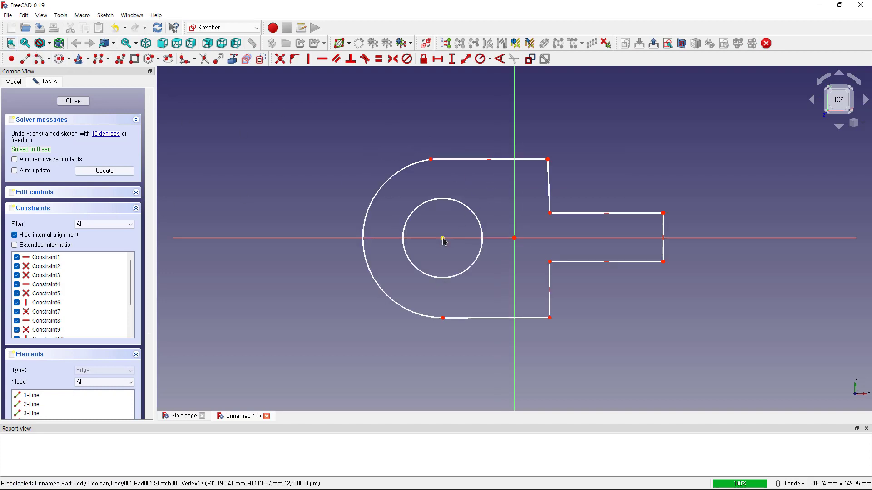
click(468, 212)
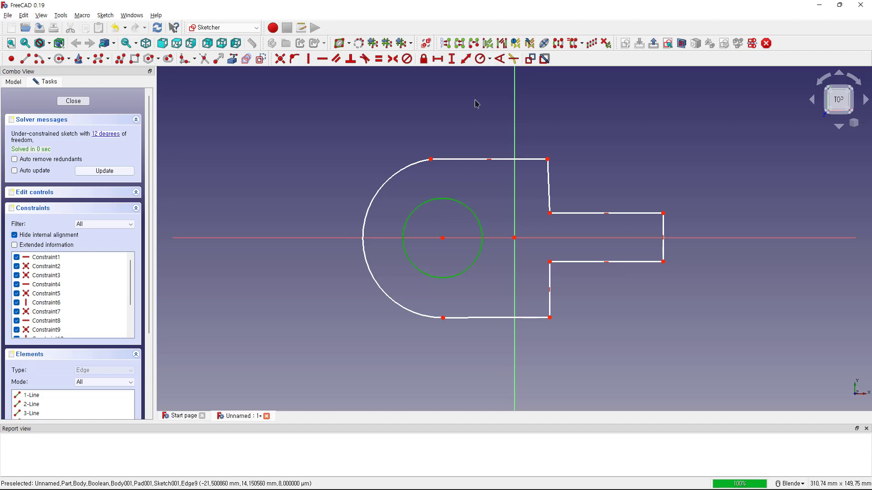
click(481, 59)
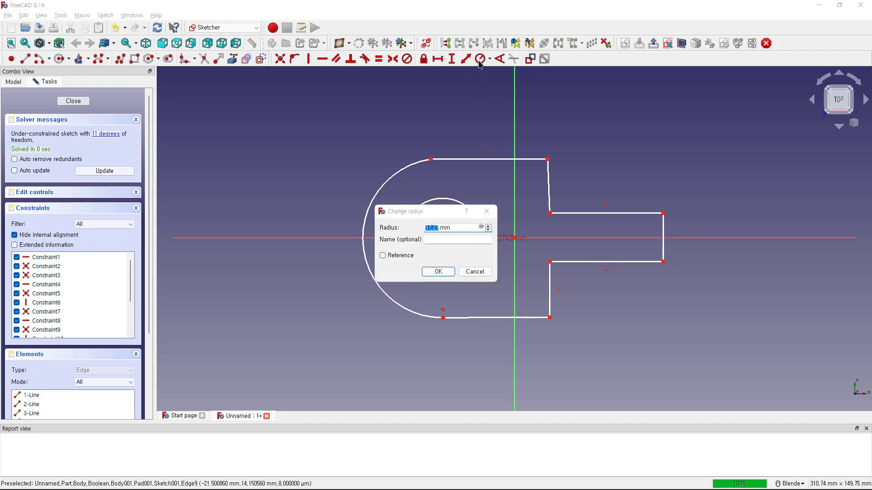
key(Escape)
click(490, 59)
click(504, 83)
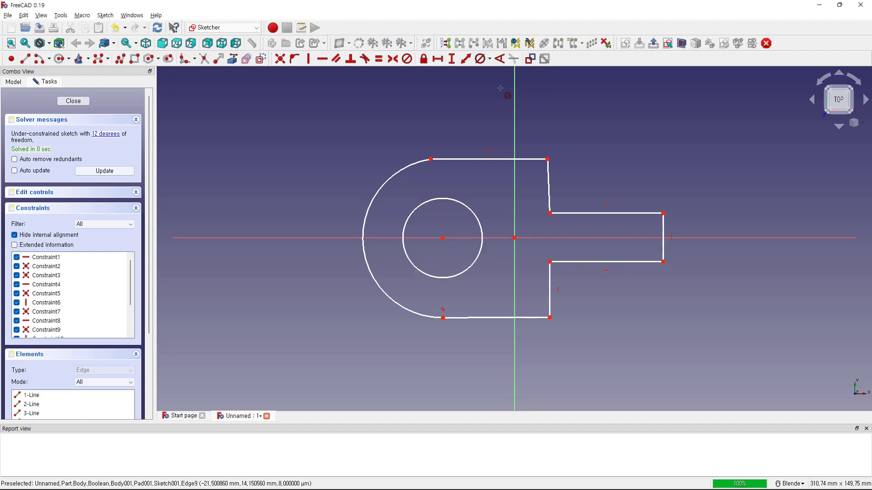
click(465, 201)
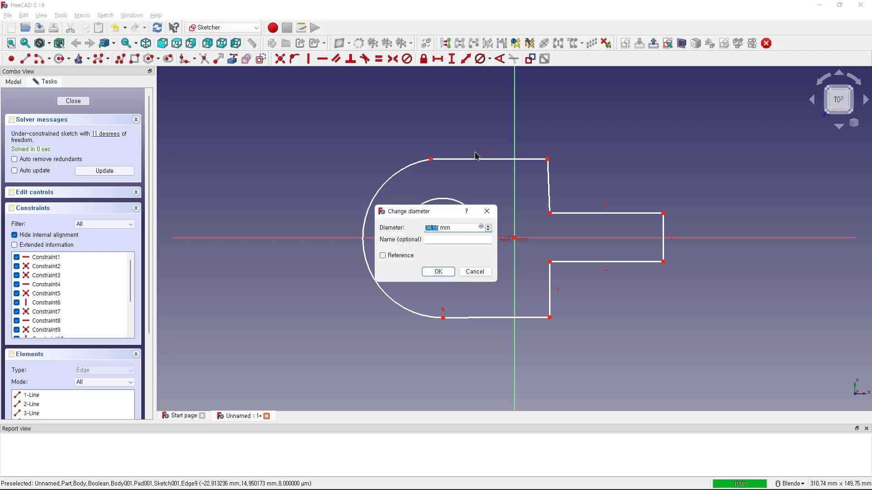
text(35)
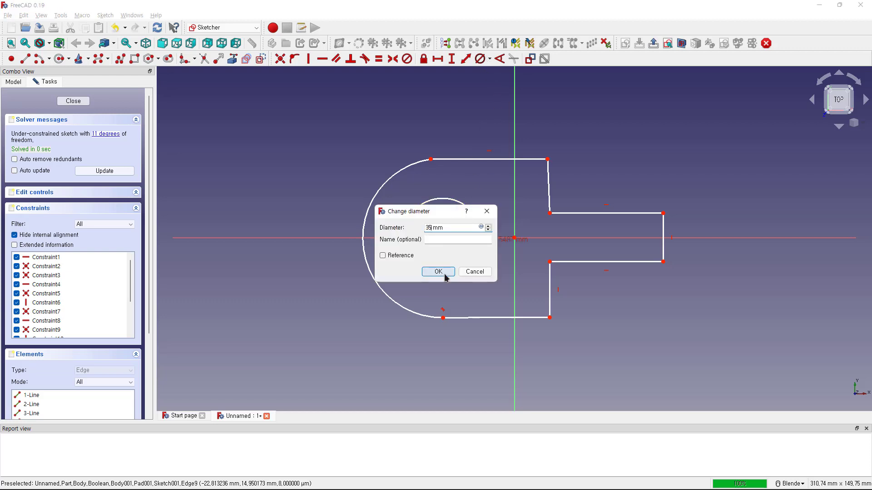
click(442, 272)
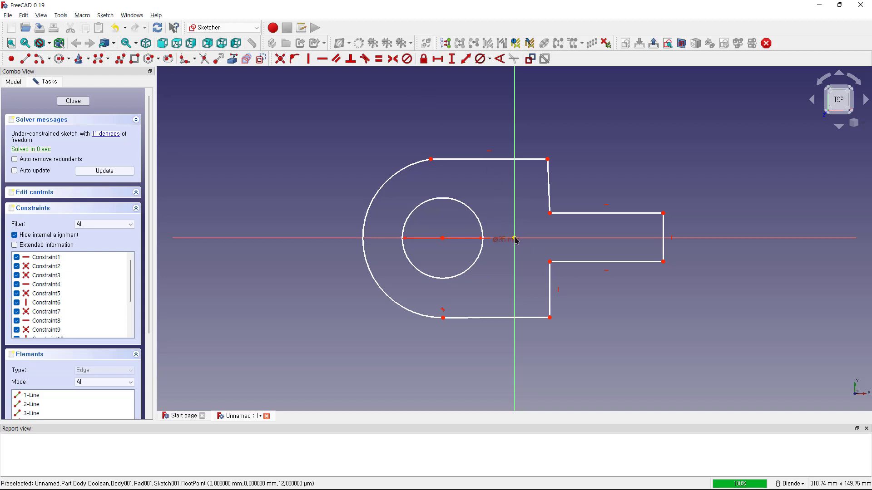
Step: Set a 65 mm horizontal distance from the sketch origin to the right-end vertex
click(514, 238)
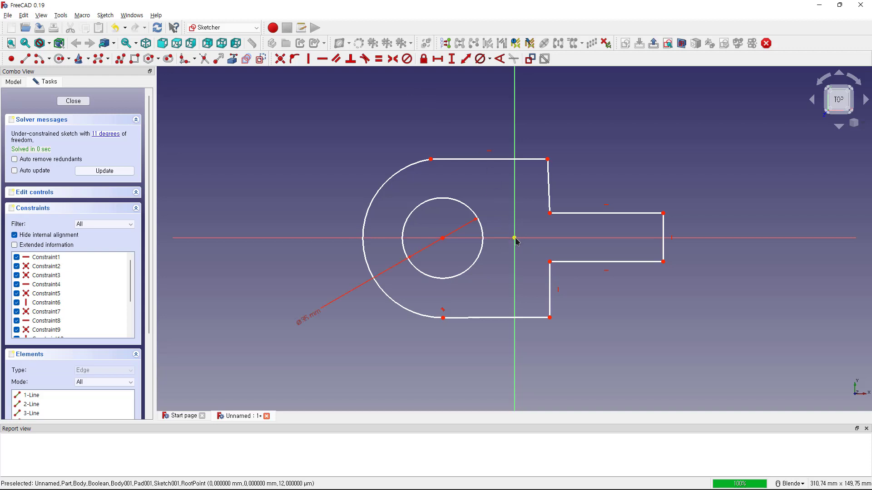
click(663, 214)
click(437, 59)
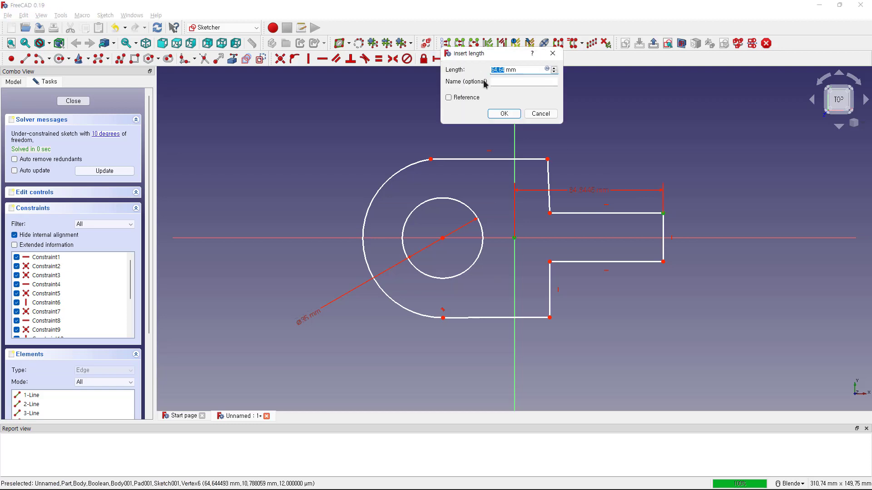
text(65)
click(504, 114)
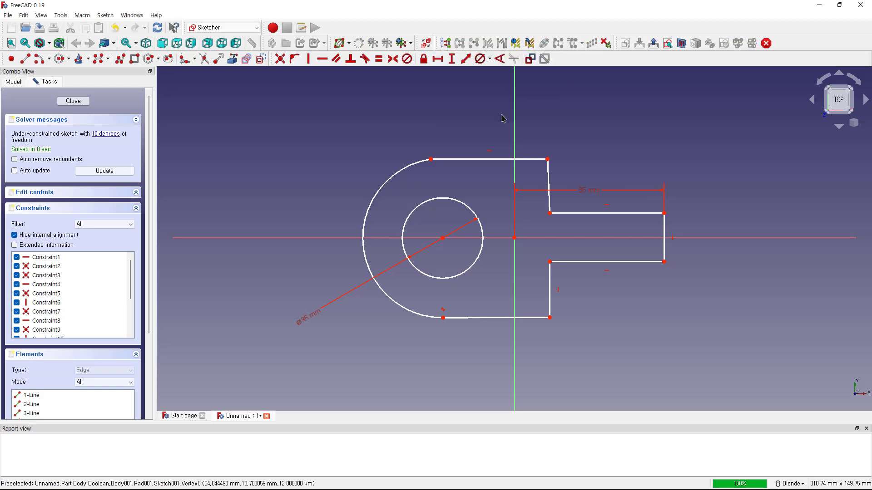
click(431, 159)
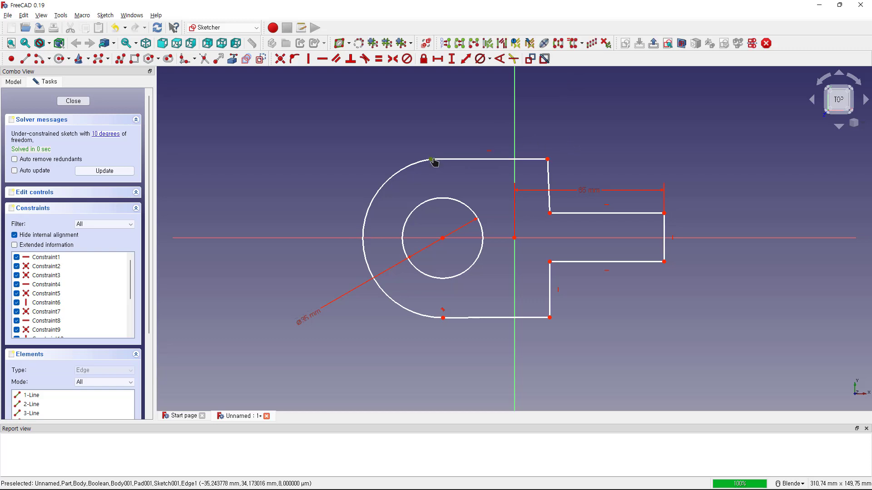
click(665, 214)
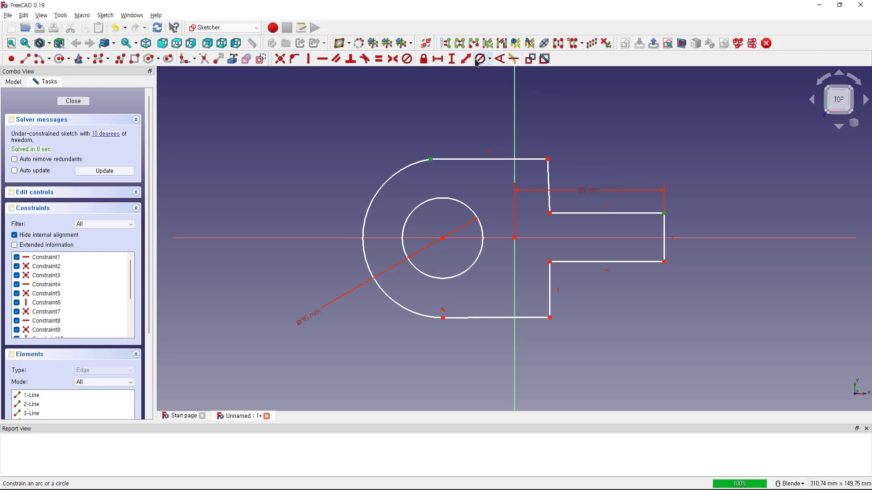
Step: Set the overall width to 95 mm and the tab's top edge to 50 mm, then rearrange the dimensions
click(443, 62)
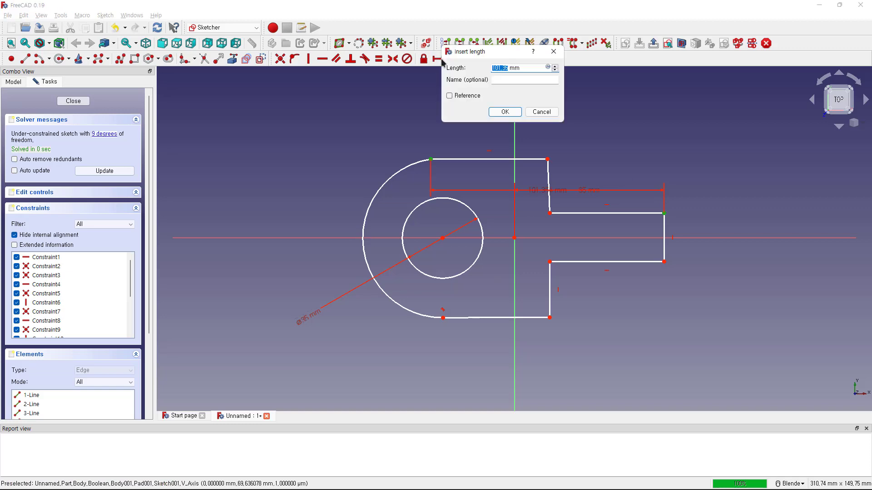
text(9)
key(Return)
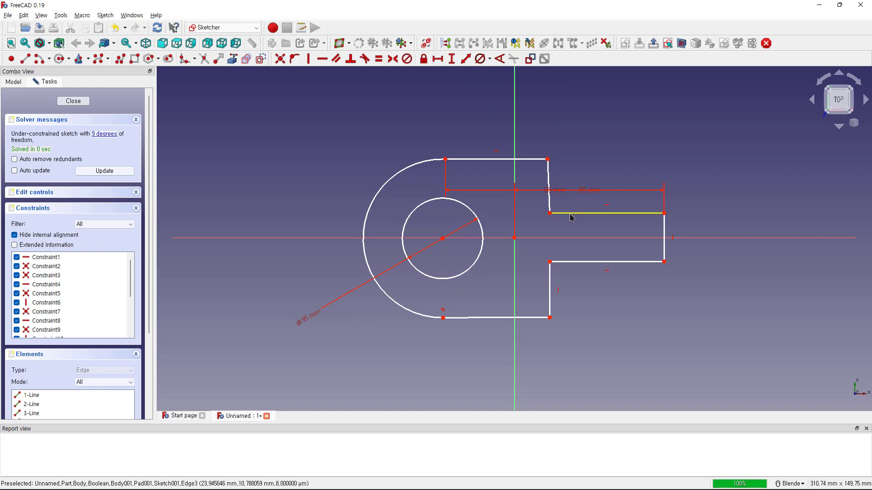
click(570, 214)
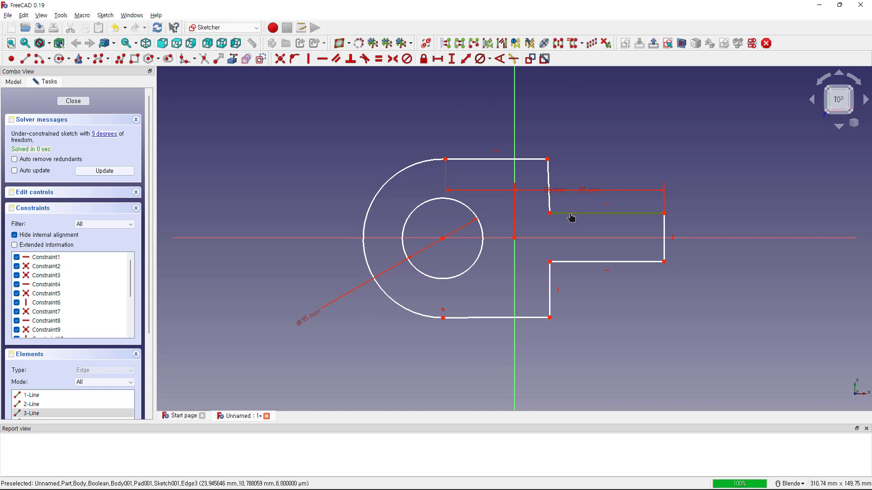
click(438, 60)
text(50)
key(Return)
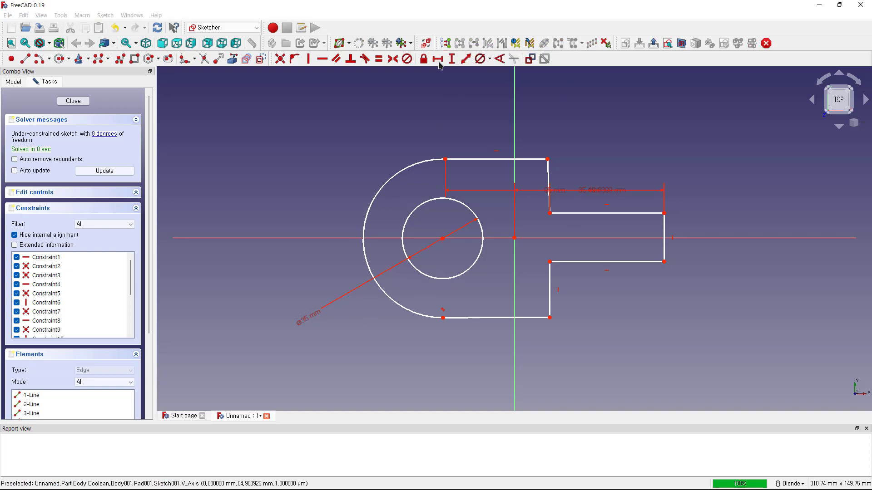
drag(554, 190, 554, 110)
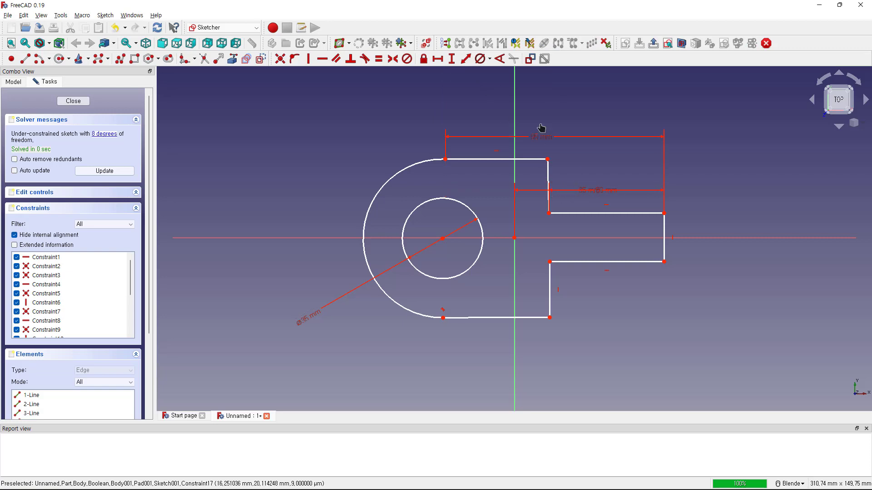
drag(602, 193, 594, 142)
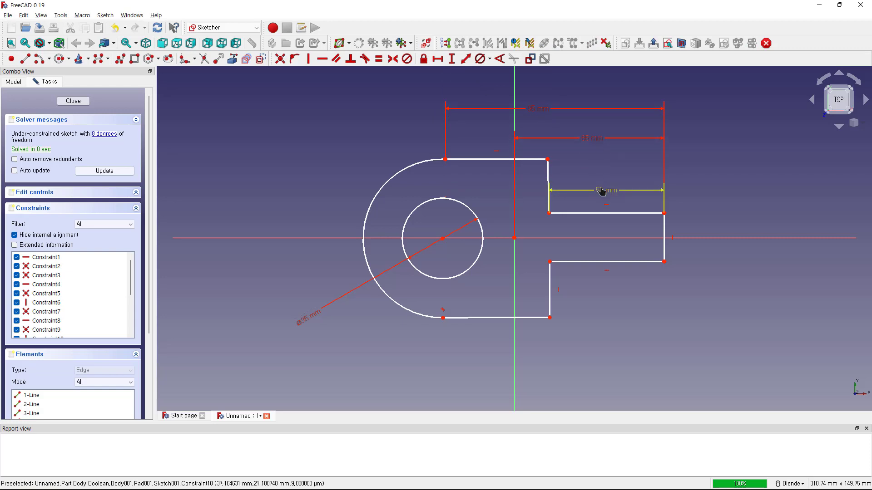
drag(603, 191, 593, 135)
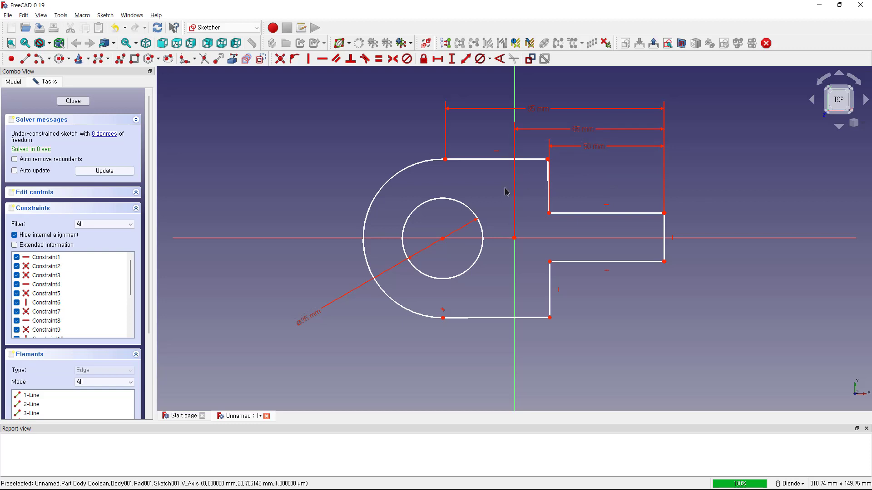
Step: Vertically align the lug outline's upper and lower end points and close the sketch
click(445, 159)
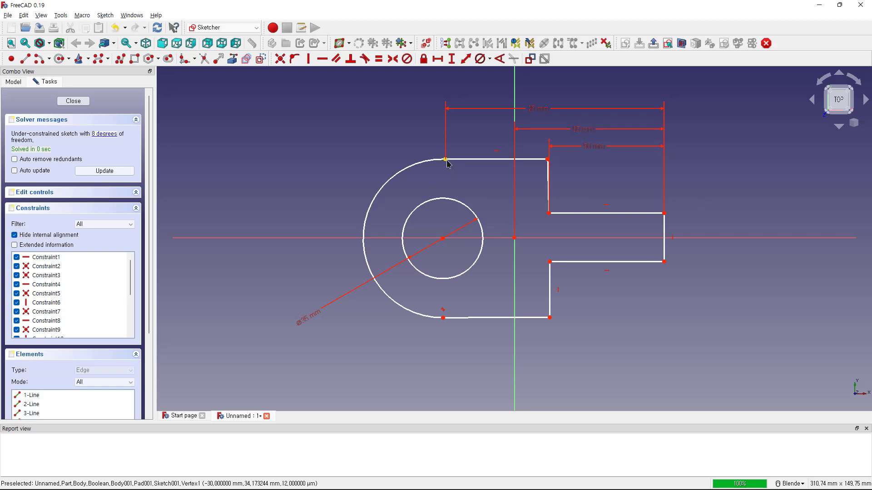
click(443, 318)
click(309, 63)
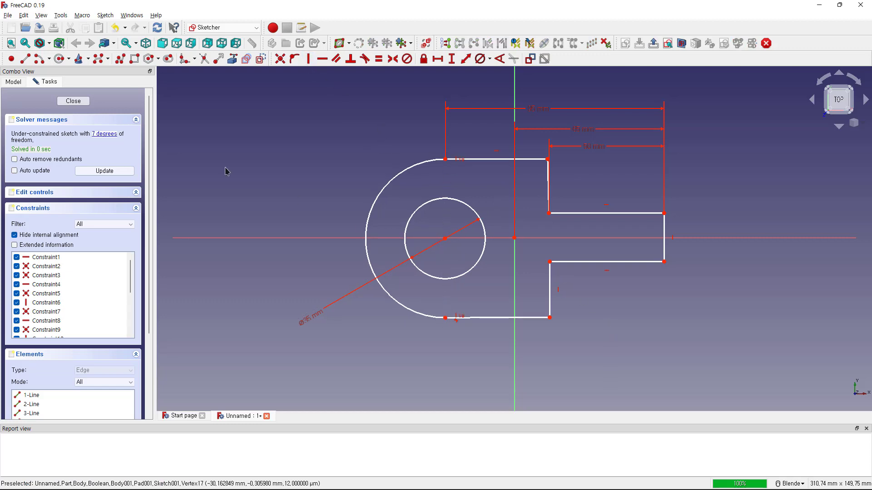
click(73, 100)
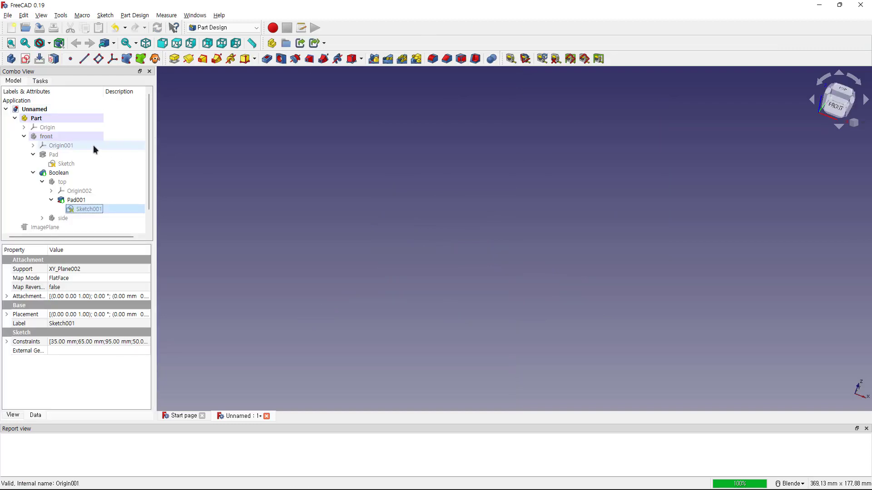
Step: Show the front body, orbit to inspect it, then hide it again
click(41, 136)
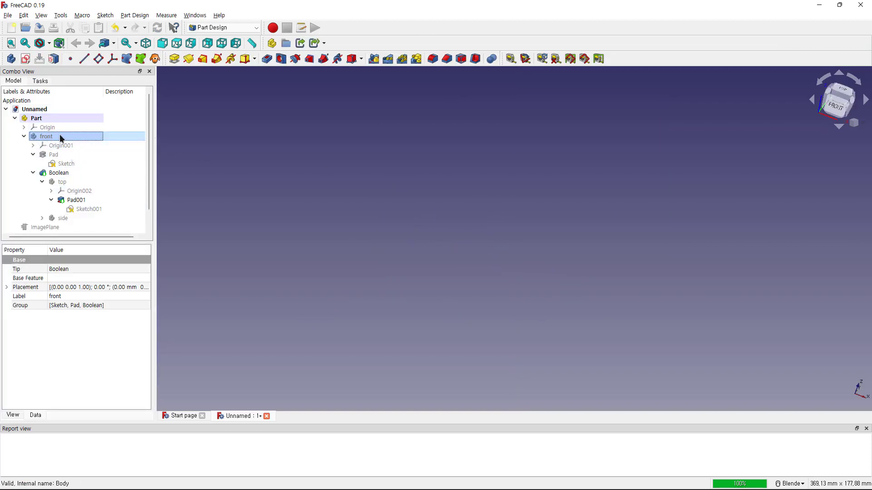
key(space)
mouse_move(343, 218)
middle_down()
mouse_move(337, 241)
mouse_move(425, 250)
mouse_move(356, 179)
mouse_move(335, 211)
mouse_move(354, 224)
mouse_move(327, 209)
middle_up()
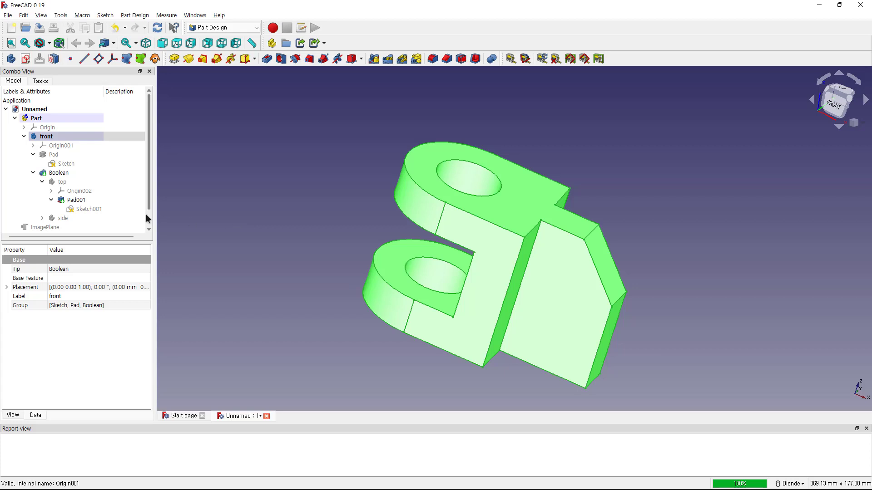
click(50, 137)
key(space)
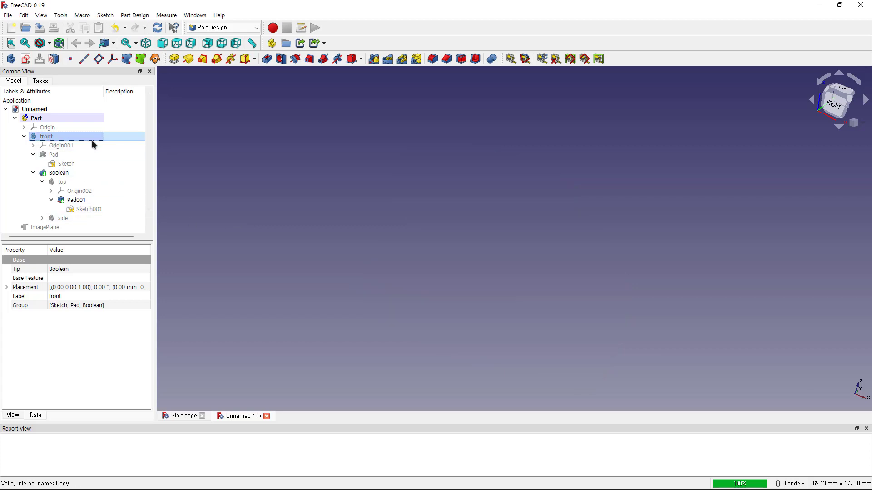
Step: Expand the side body and its Pad002 feature in the Model tree
click(44, 217)
scroll(44, 216, down, 1)
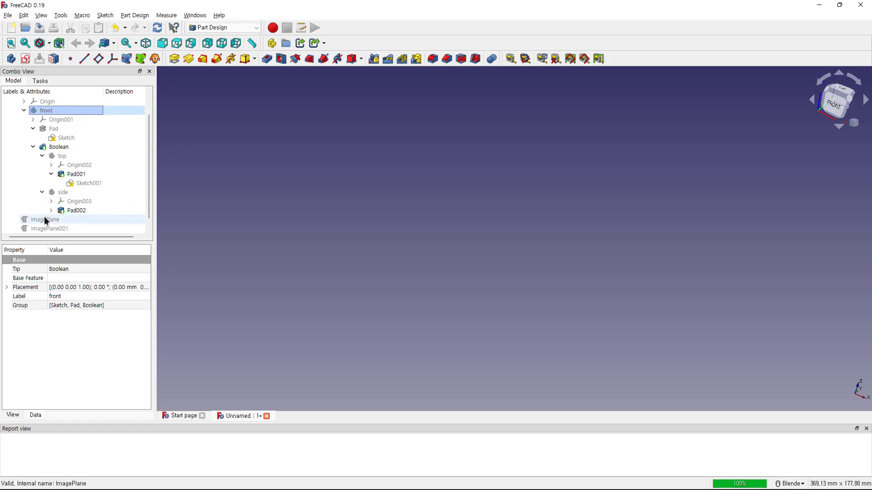
click(51, 210)
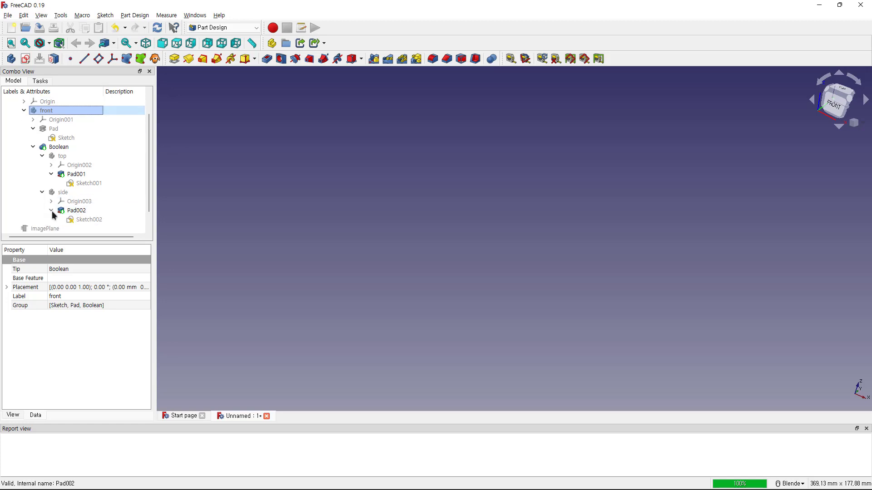
Step: Give Sketch002's top edge a 70 mm width and left edge an 80 mm height, then close it
double_click(76, 219)
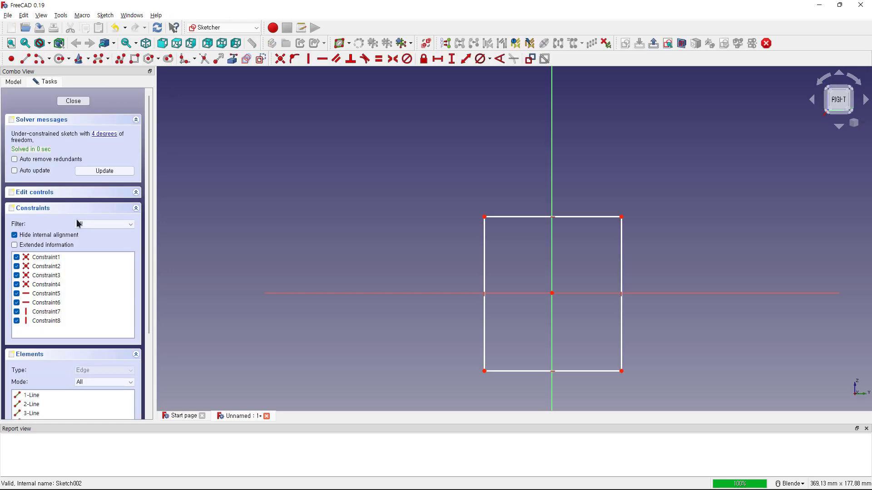
click(577, 219)
click(438, 59)
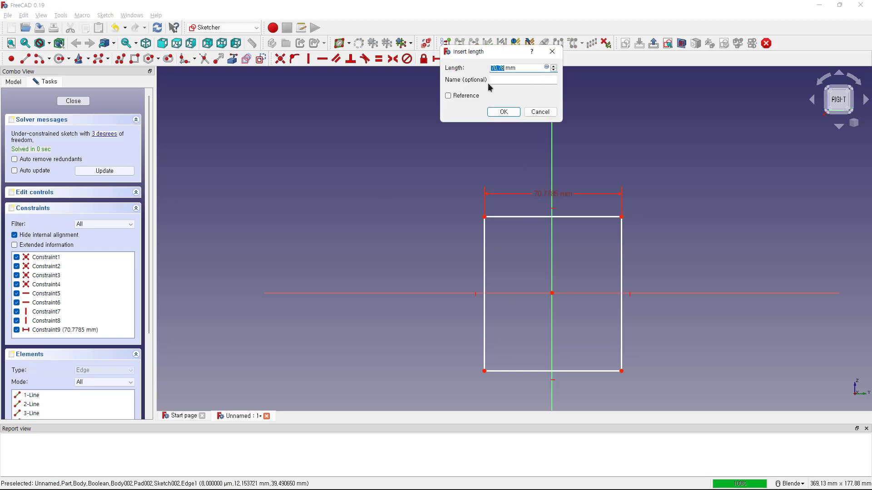
key(Return)
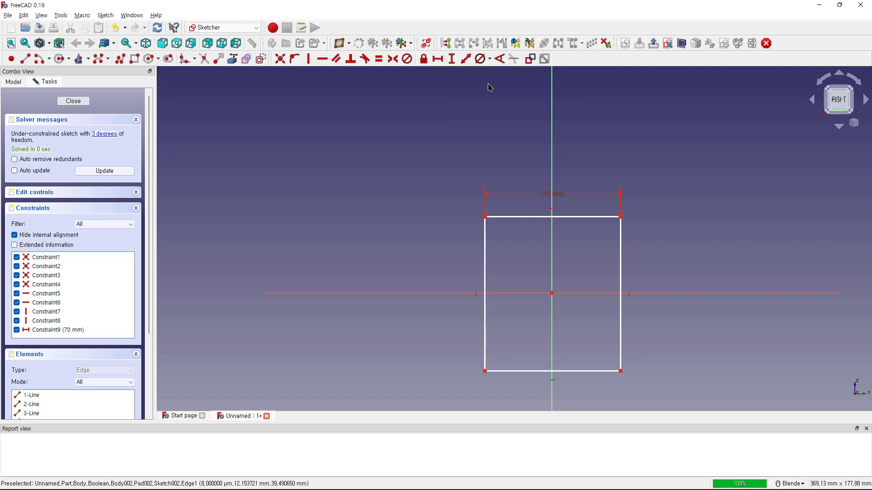
click(485, 345)
text(i)
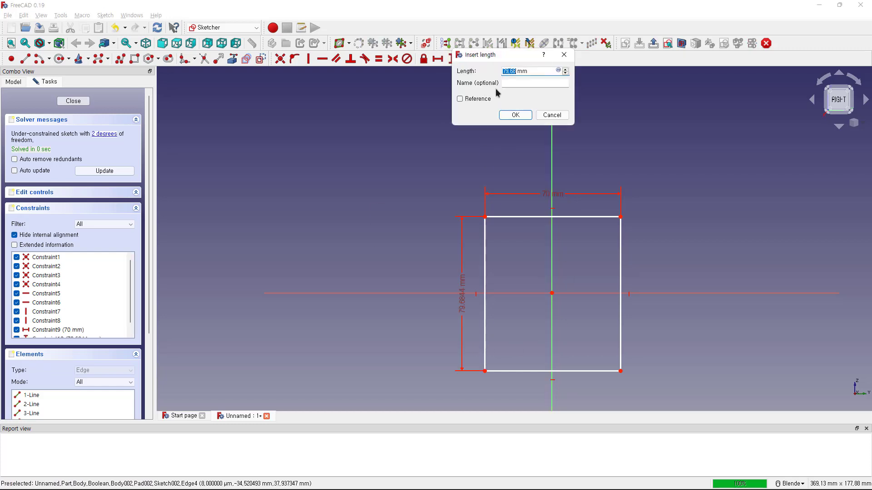
text(8)
key(Return)
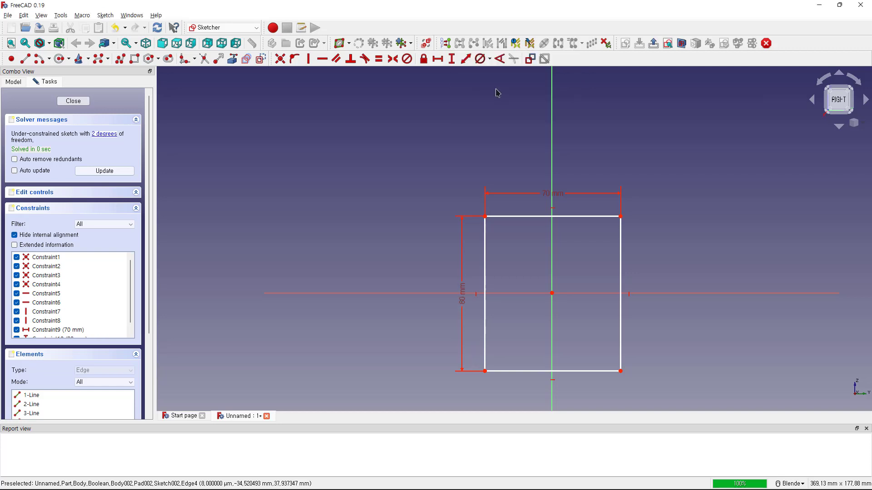
click(73, 101)
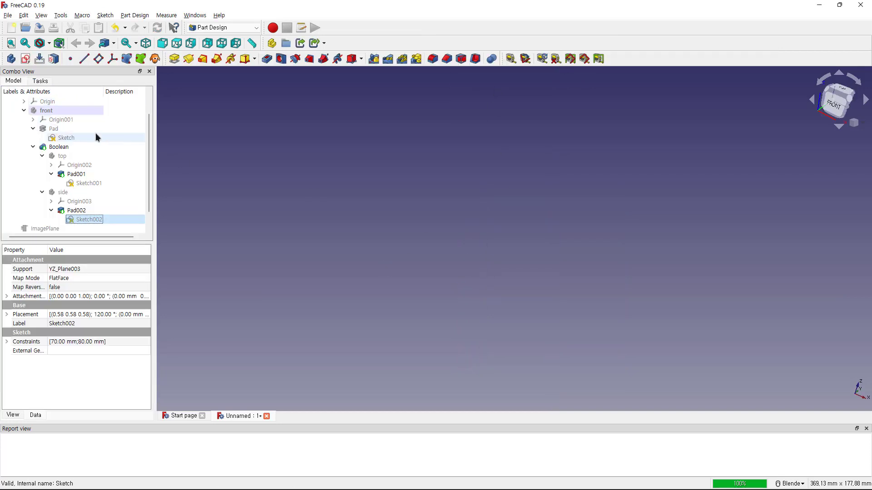
Step: Unhide the 'front' body and orbit the complete clevis bracket to inspect it
click(49, 111)
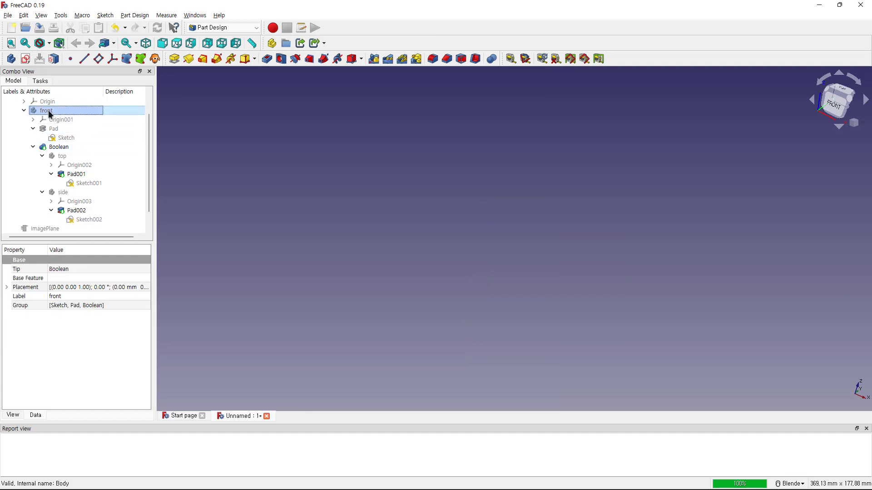
key(space)
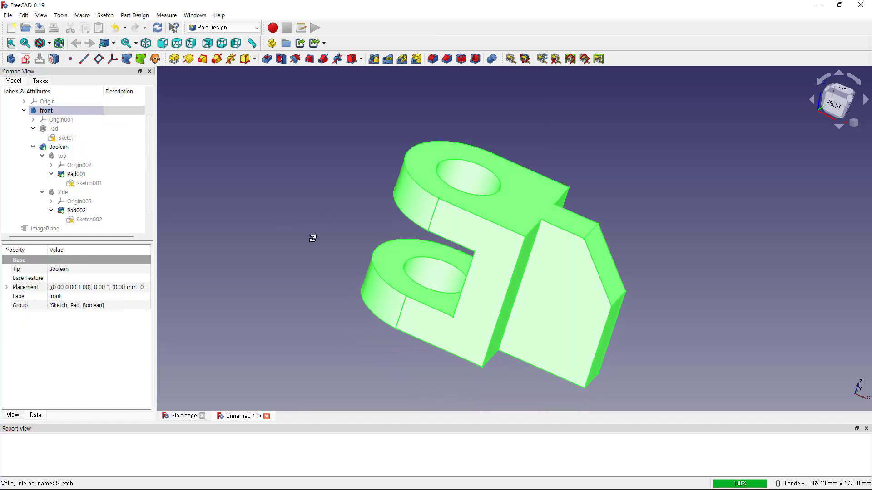
click(313, 242)
mouse_move(266, 239)
middle_down()
mouse_move(331, 267)
mouse_move(335, 247)
mouse_move(278, 237)
mouse_move(227, 242)
middle_up()
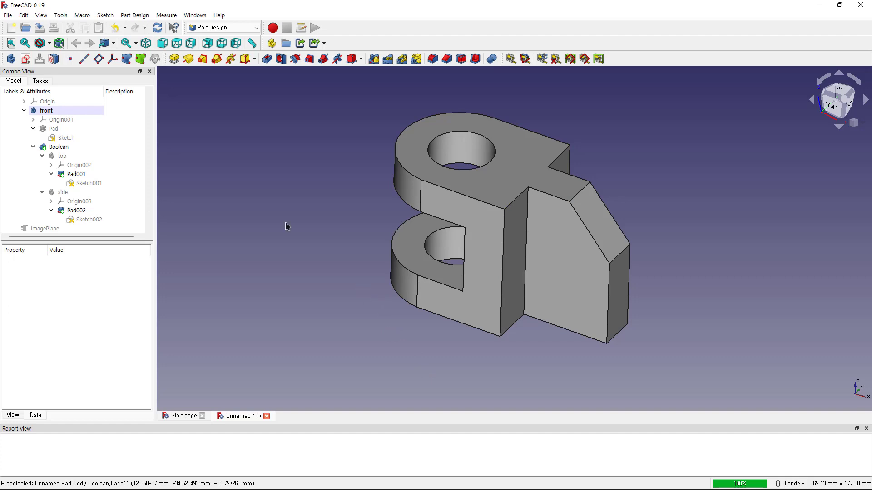
Step: Try File > Export with nothing selected and dismiss the no-selection warning
click(8, 15)
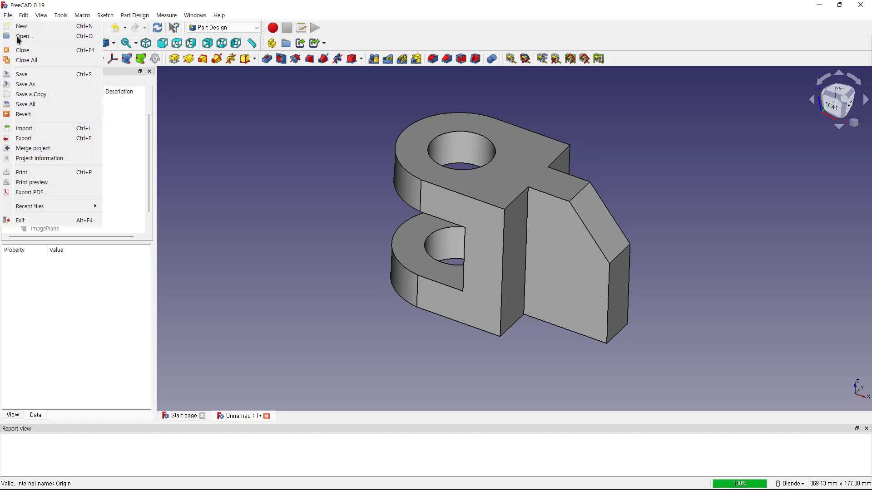
click(54, 140)
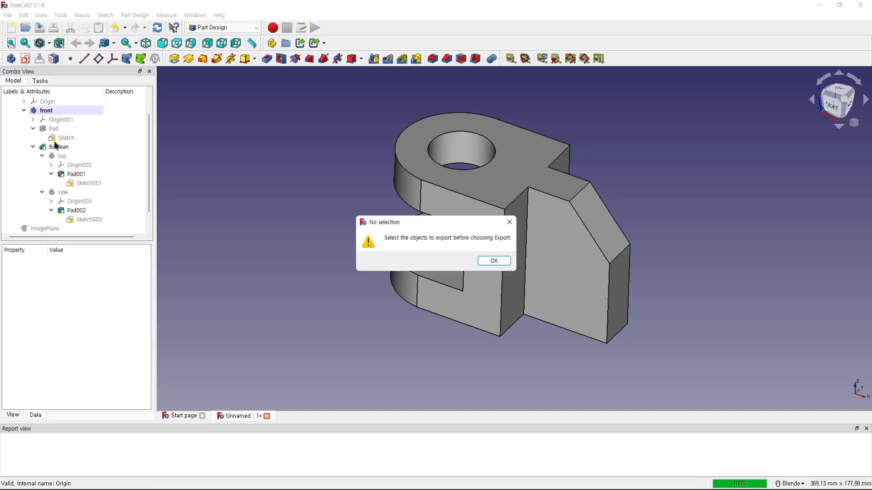
click(492, 260)
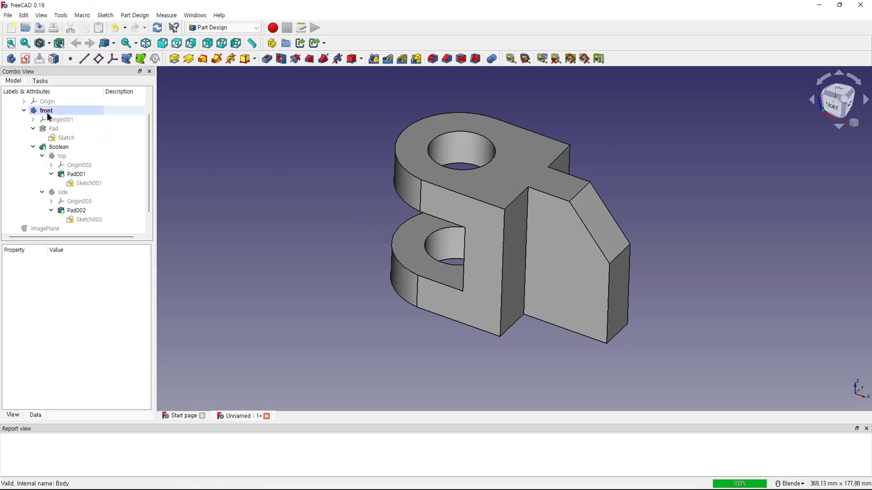
scroll(46, 123, up, 2)
Step: Select the whole Part in the model tree as the object to export
click(50, 135)
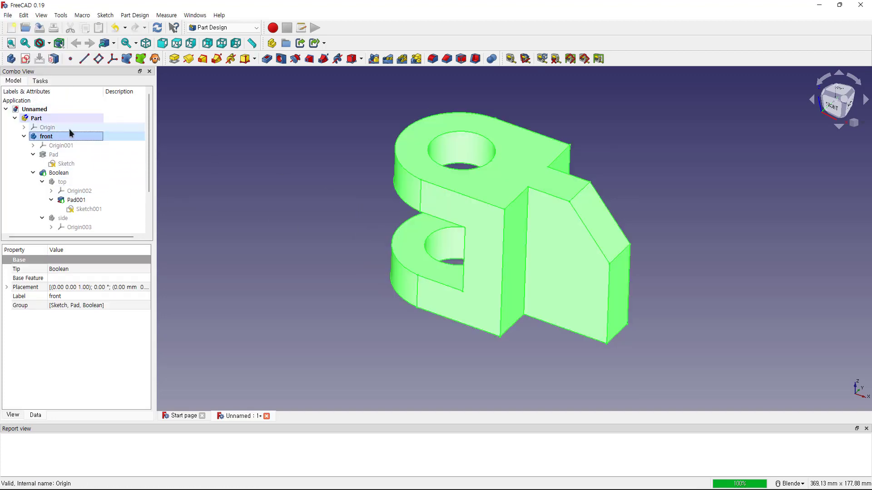
click(9, 16)
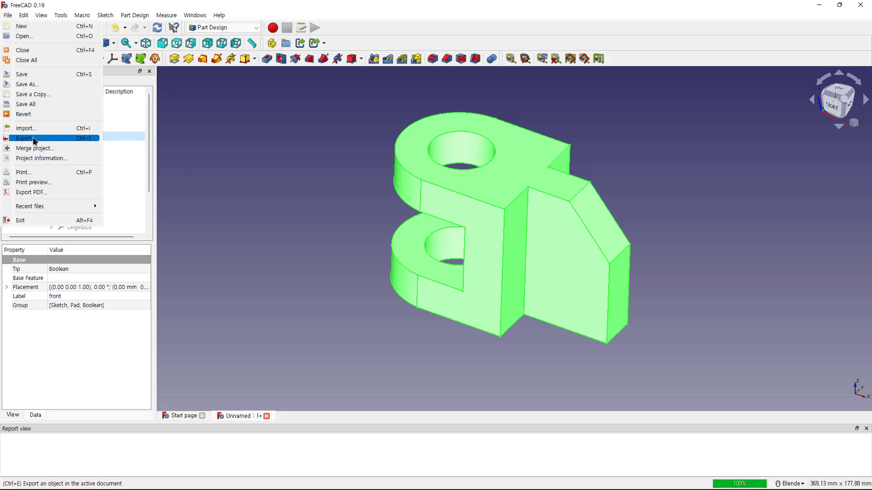
click(136, 165)
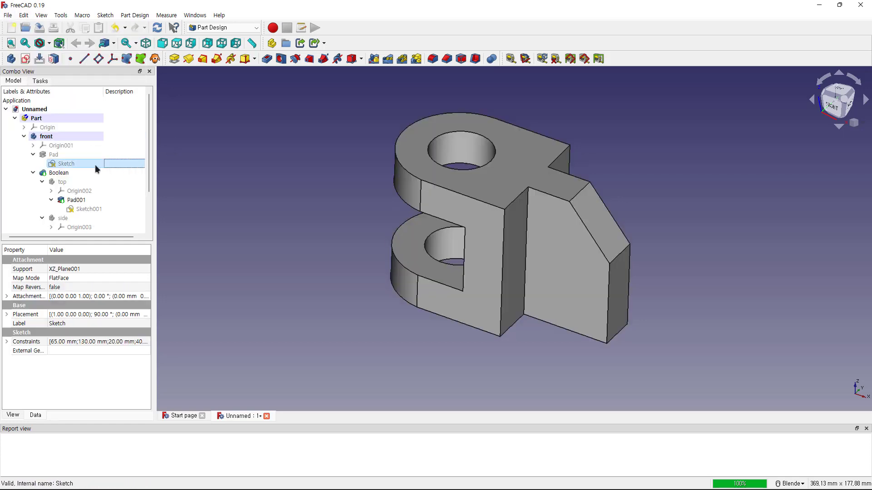
click(78, 183)
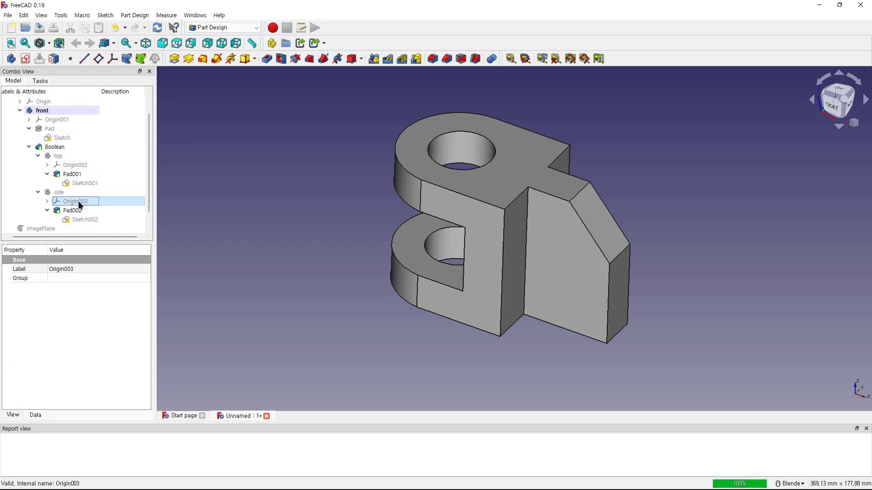
scroll(59, 159, up, 1)
click(48, 137)
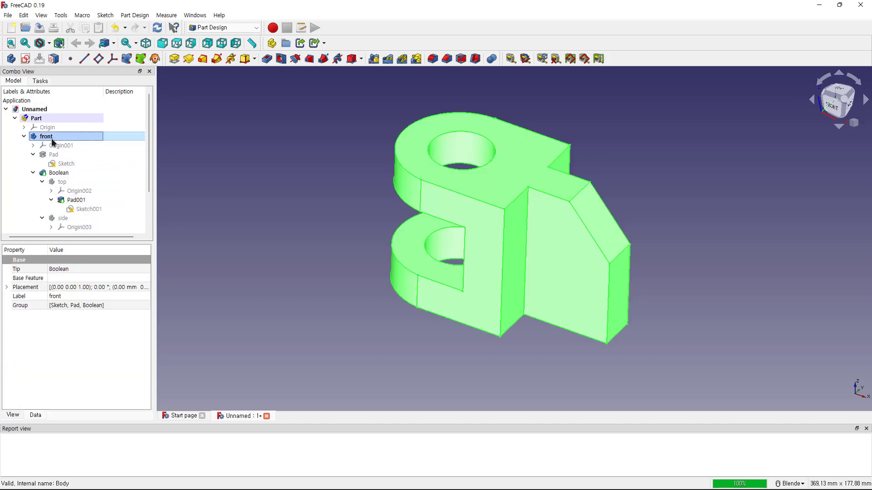
click(36, 118)
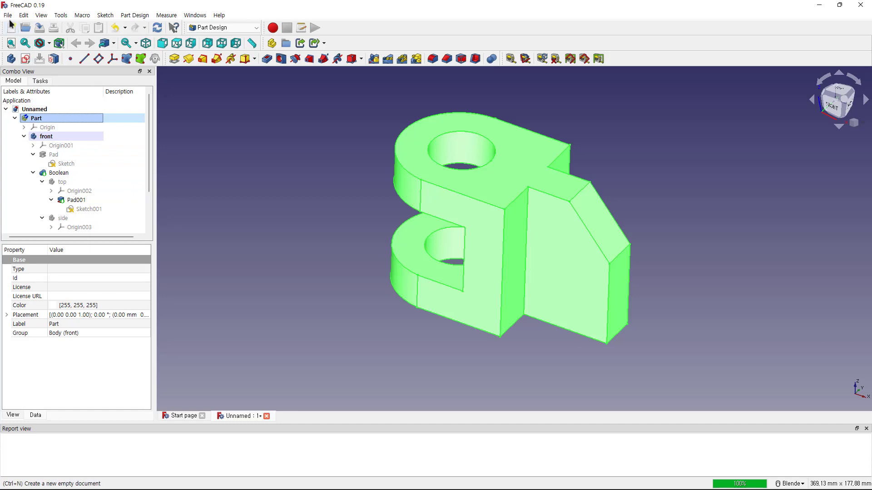
click(8, 15)
Step: Export the Part as Alias Mesh (*.obj) under the file name 'Part sample'
click(58, 138)
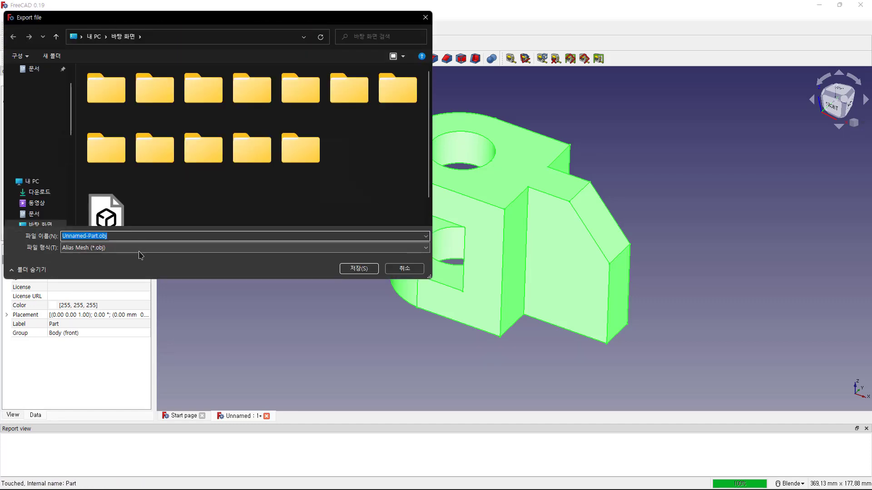
click(106, 250)
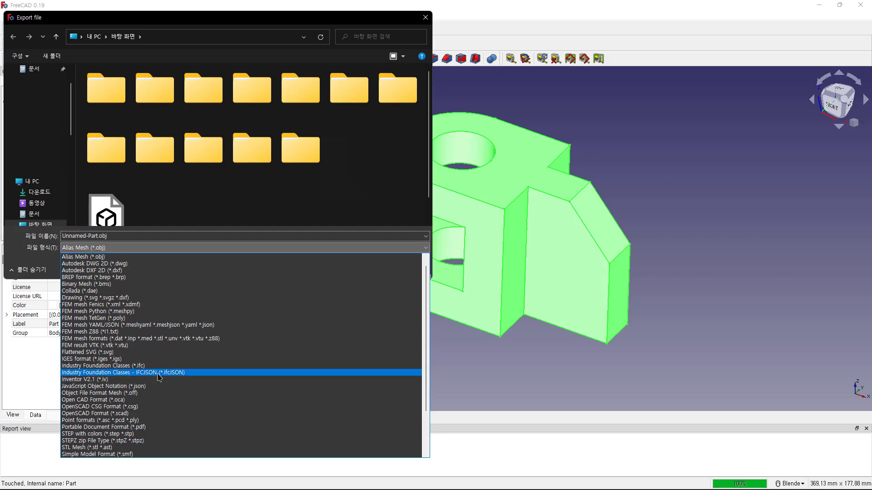
scroll(158, 376, down, 2)
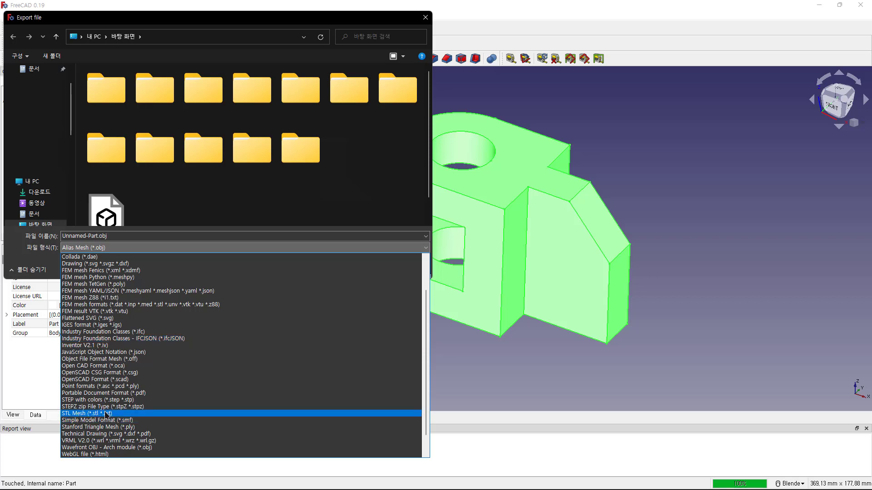
scroll(105, 414, up, 1)
scroll(105, 414, up, 1)
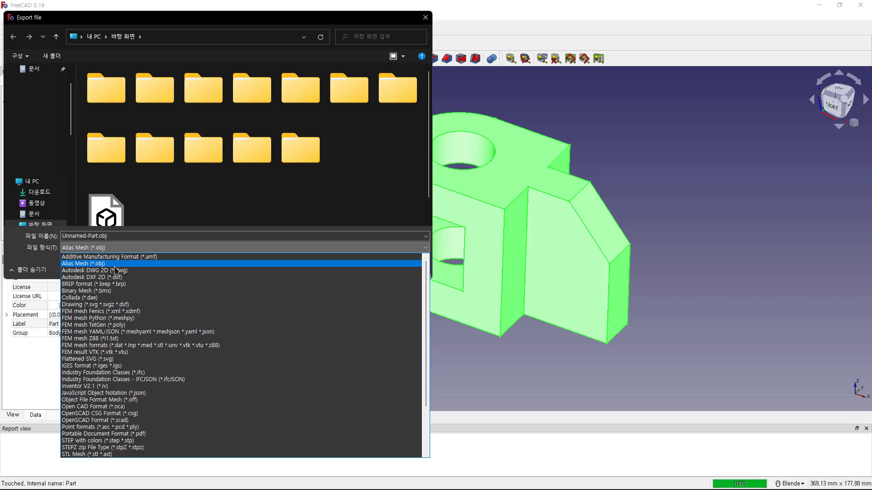
scroll(157, 395, down, 2)
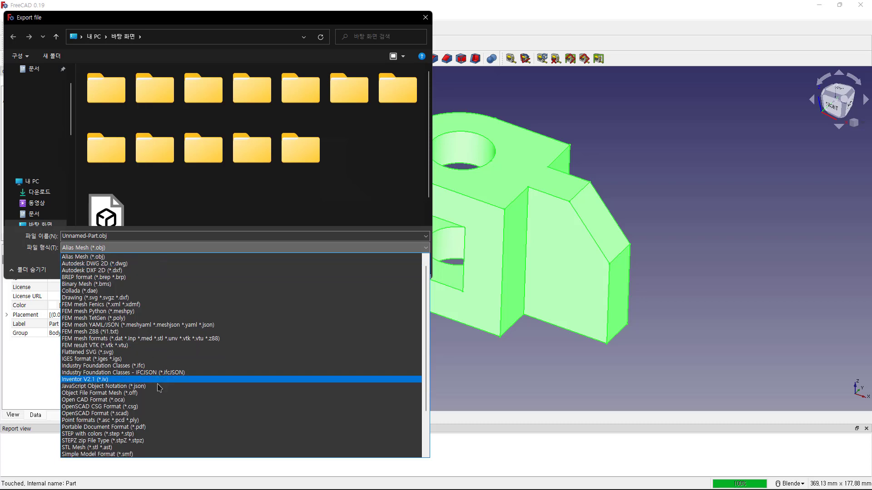
scroll(159, 387, down, 1)
scroll(159, 387, down, 2)
scroll(159, 387, down, 1)
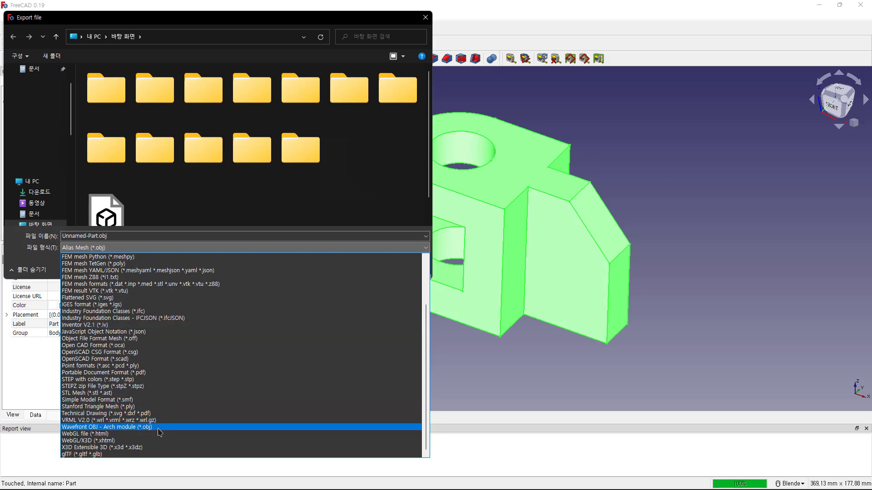
scroll(159, 433, up, 2)
scroll(159, 433, up, 1)
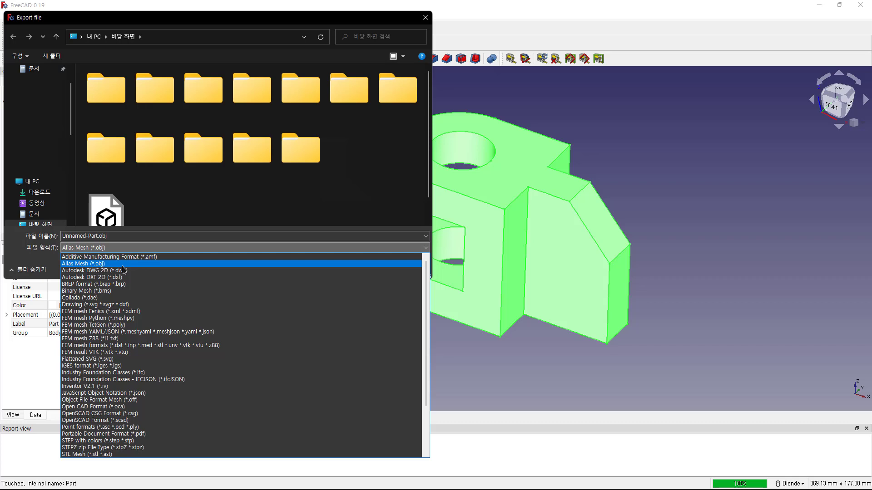
click(123, 266)
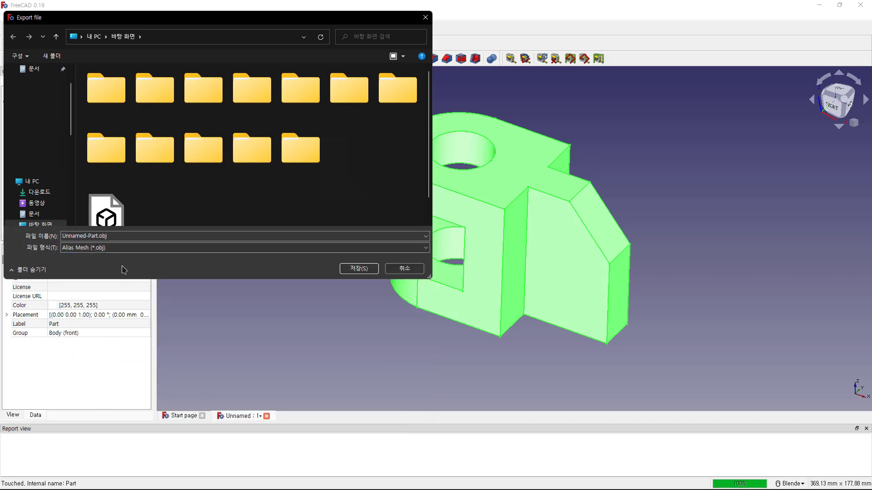
click(90, 236)
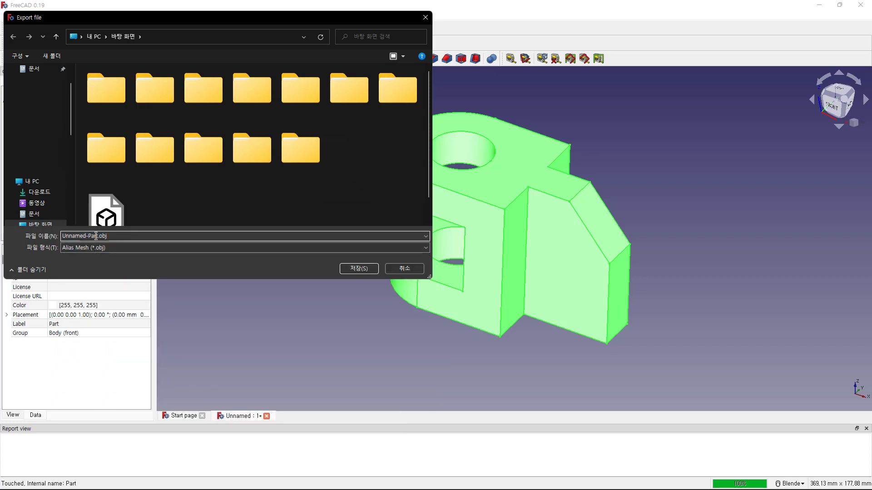
text(Part sample)
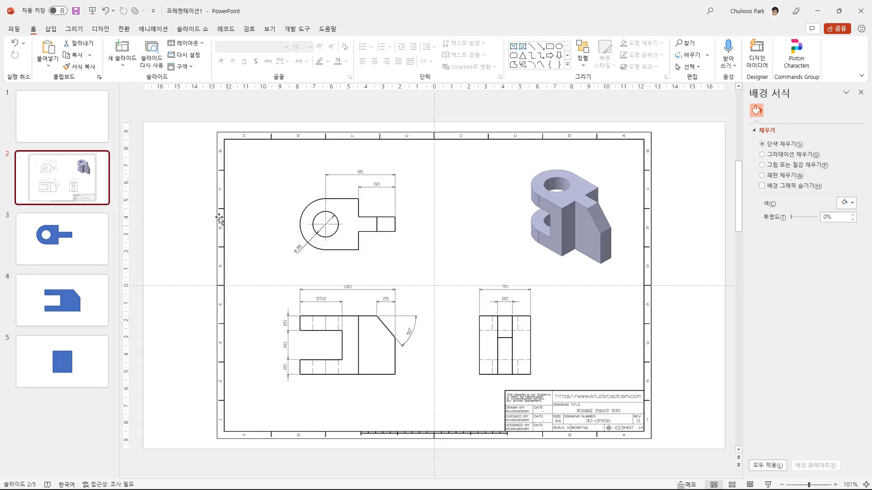
Step: Add a new slide after slide 5 and drop the bracket OBJ model onto it
click(54, 405)
right_click(53, 404)
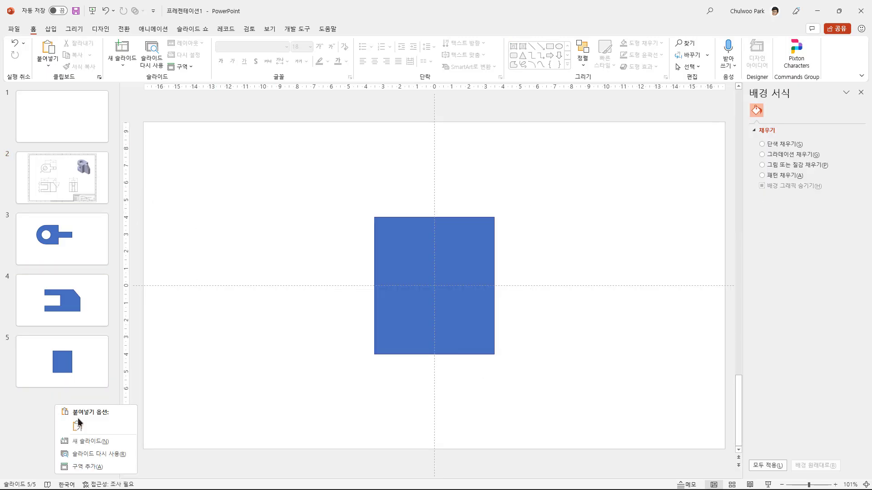
click(87, 441)
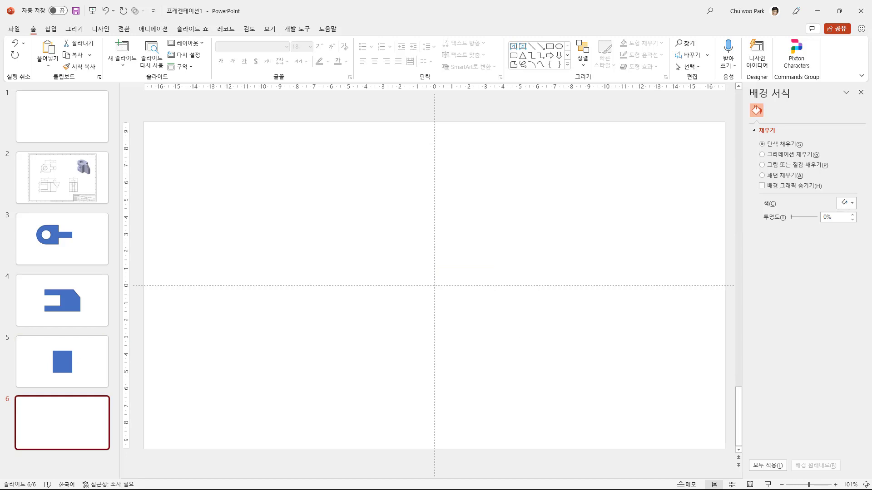
drag(47, 415, 368, 254)
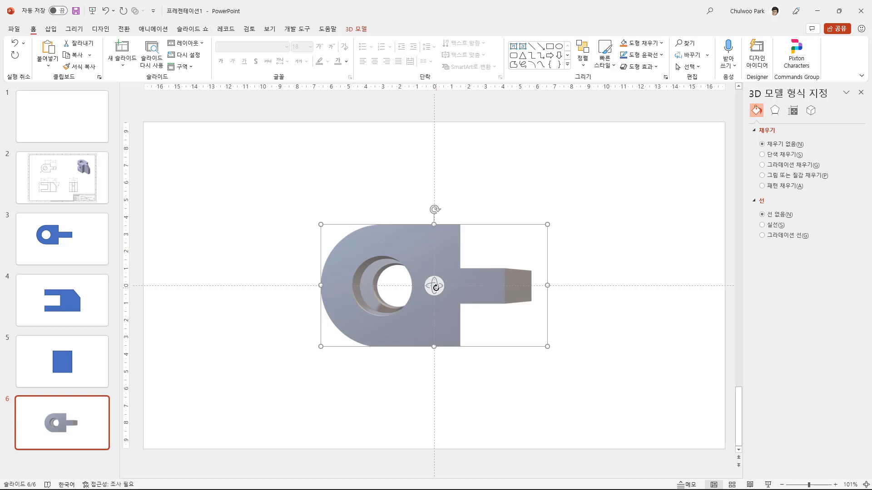
Step: Turn the bracket model to an oblique view and enlarge it on the slide
drag(436, 287, 471, 223)
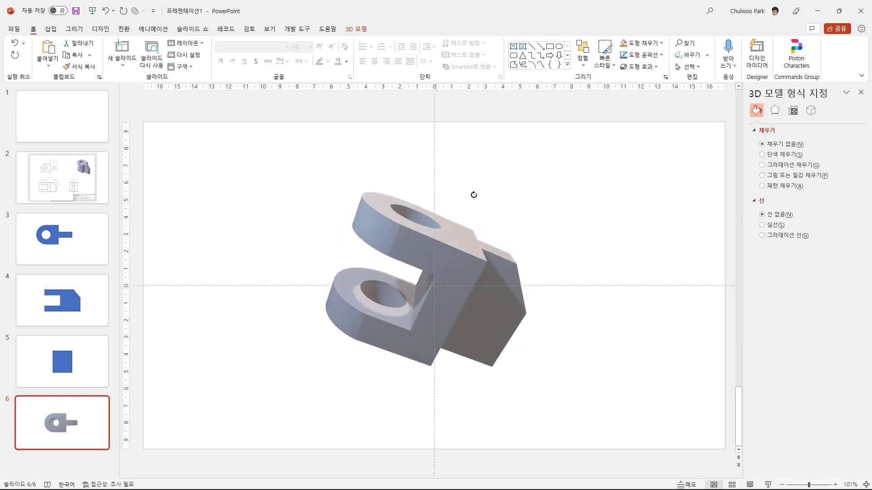
click(358, 29)
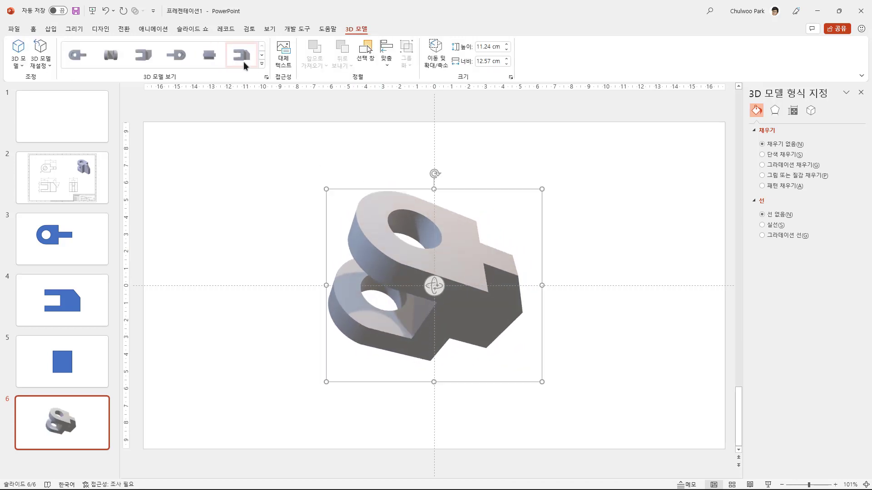
click(262, 66)
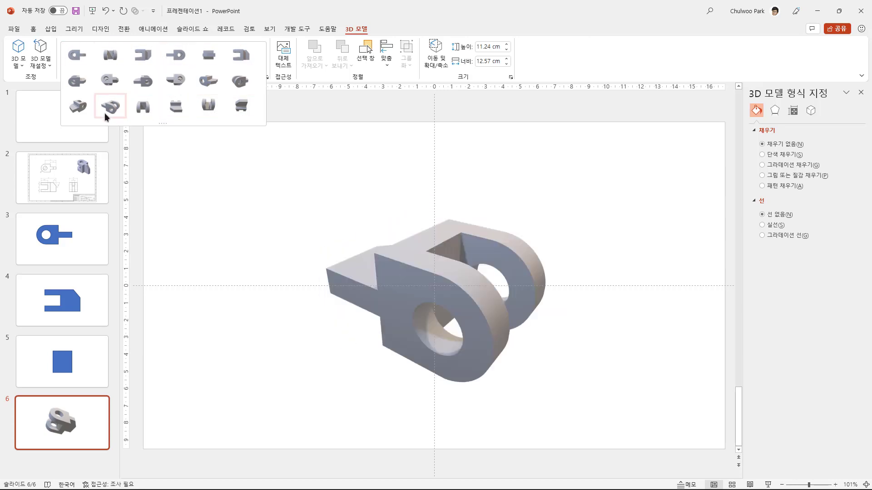
click(266, 254)
mouse_move(434, 287)
mouse_down()
mouse_move(387, 207)
mouse_move(498, 203)
mouse_move(486, 302)
mouse_move(335, 306)
mouse_move(315, 229)
mouse_move(403, 214)
mouse_move(435, 253)
mouse_move(389, 263)
mouse_up()
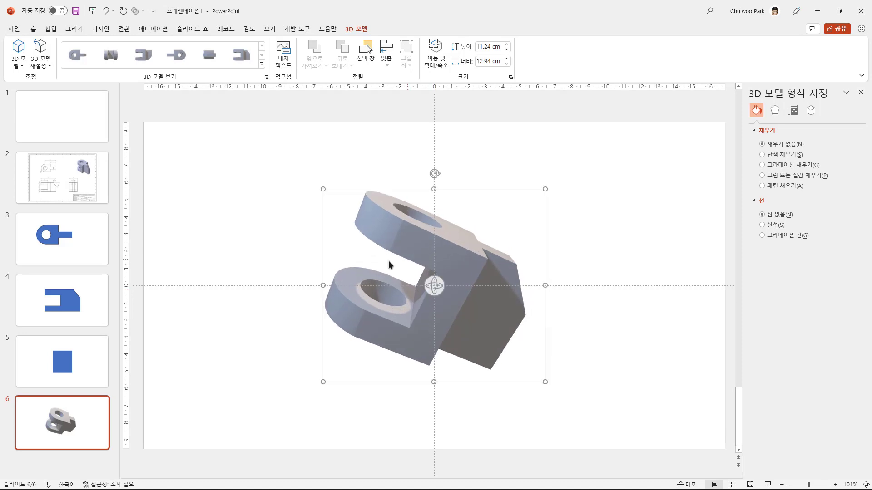
mouse_move(545, 189)
mouse_down()
mouse_move(602, 139)
mouse_move(467, 243)
mouse_move(565, 172)
mouse_up()
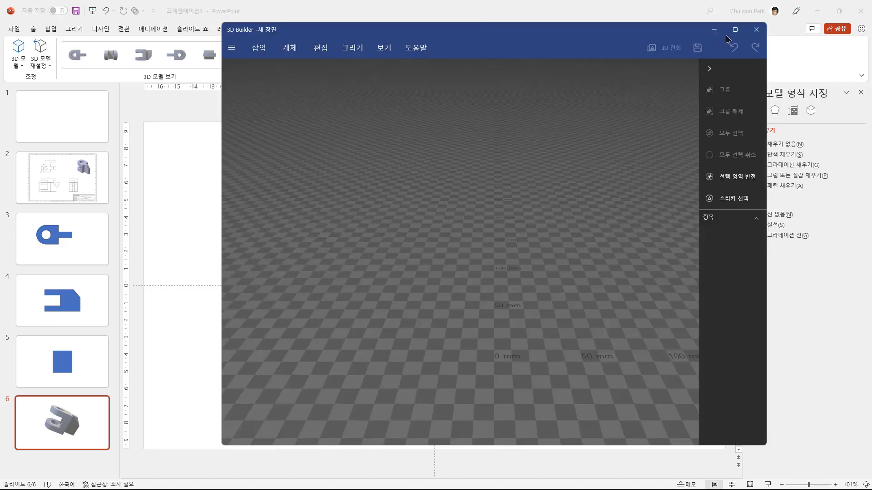
Step: Drag the exported Unnamed-Part bracket OBJ into an empty 3D Builder scene and import it
click(727, 31)
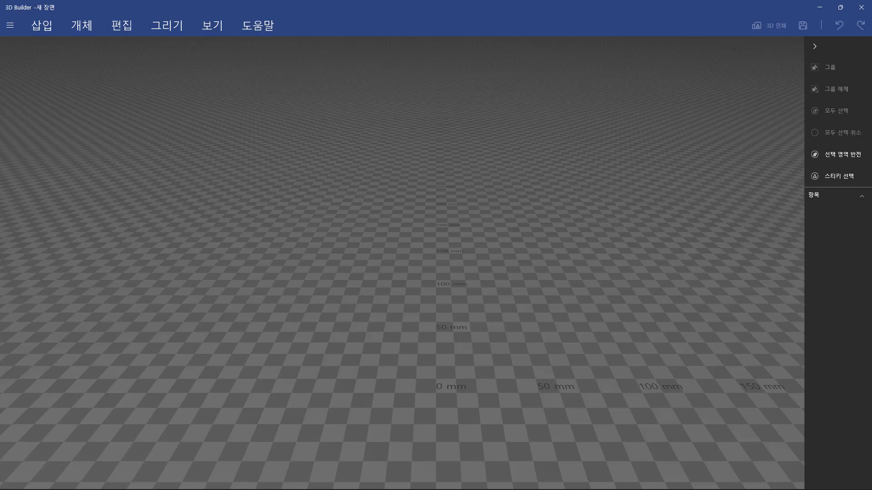
drag(374, 292, 375, 307)
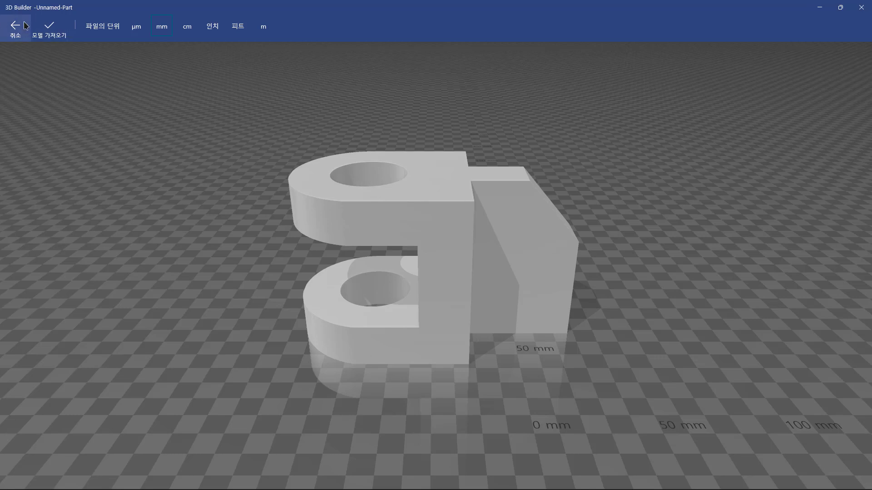
click(47, 31)
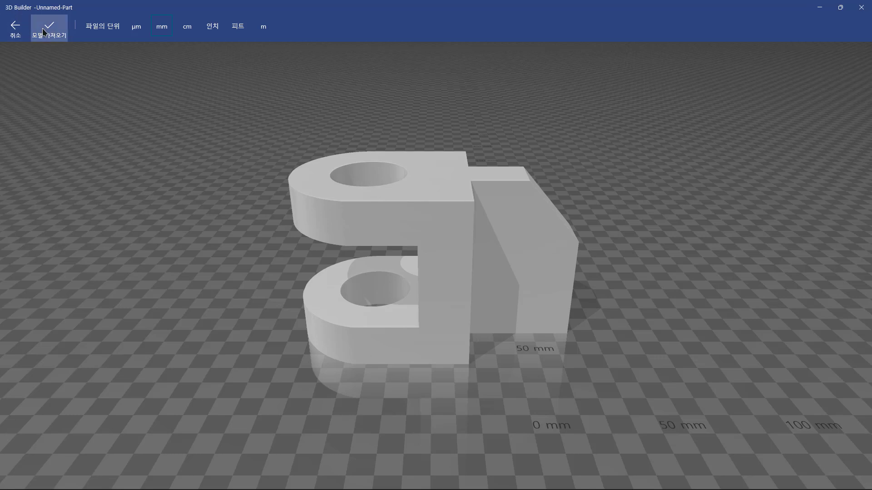
Step: Paint the entire bracket model green with the Paint > Color tool
click(373, 212)
click(162, 27)
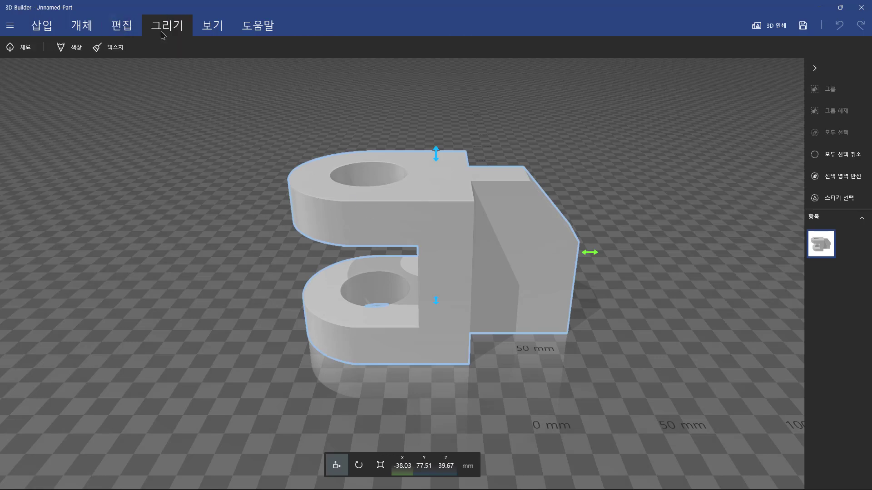
click(71, 47)
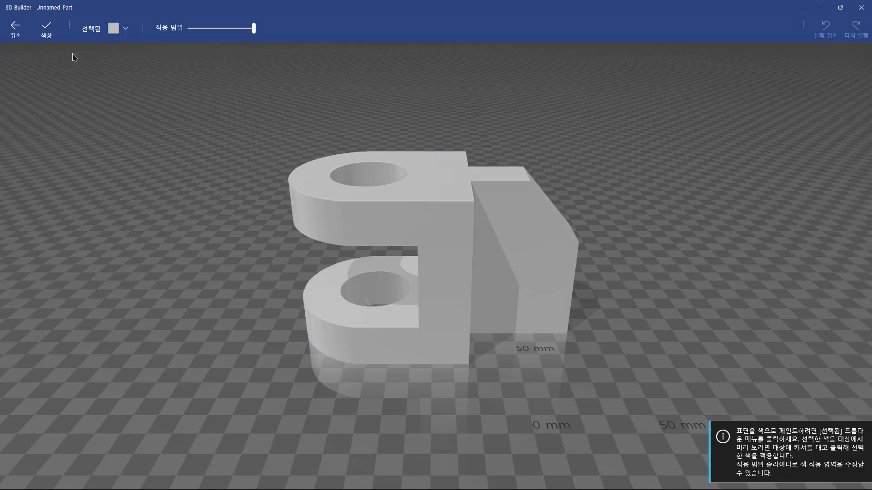
click(119, 29)
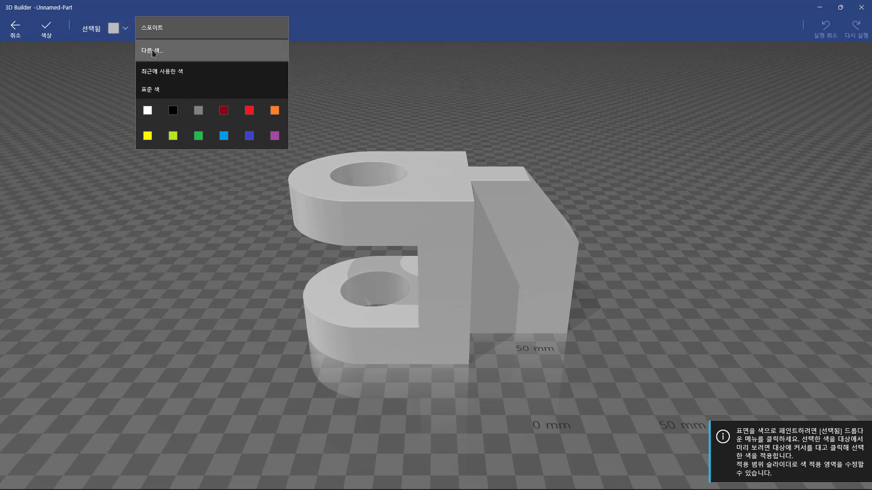
click(198, 136)
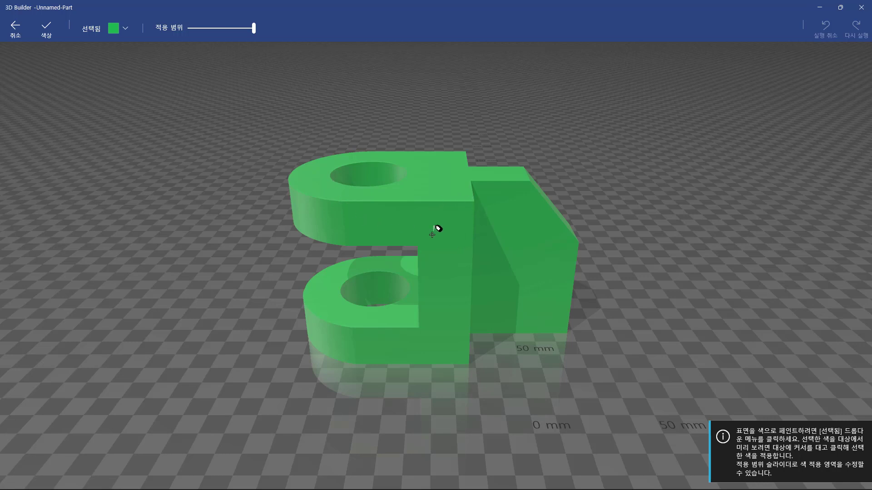
click(420, 192)
click(46, 28)
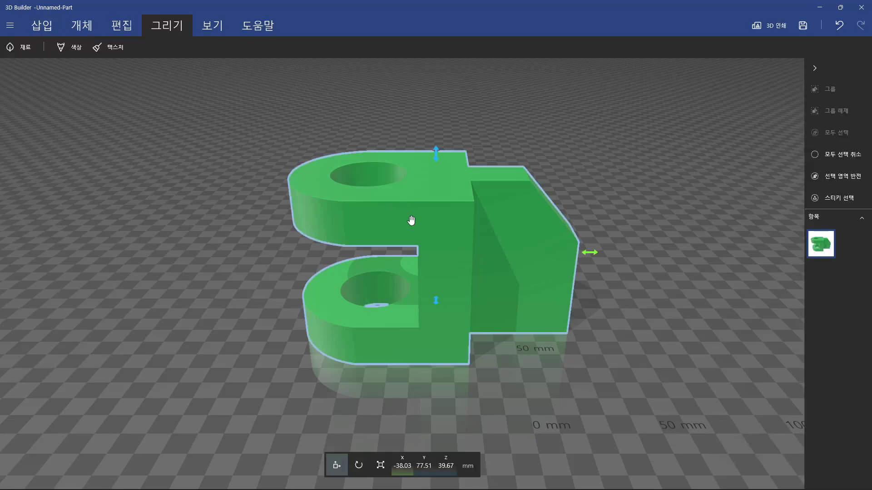
click(81, 35)
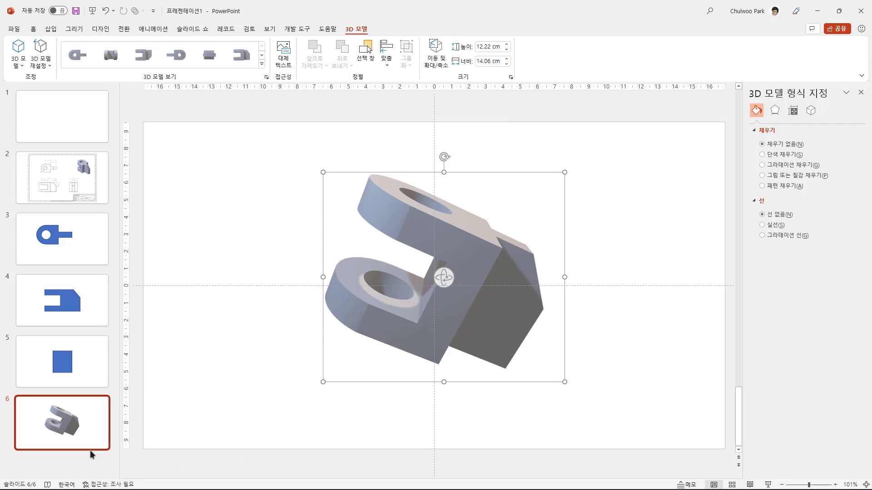
Step: Add slide 7 and paste the green bracket model onto it, tilted into perspective
click(83, 460)
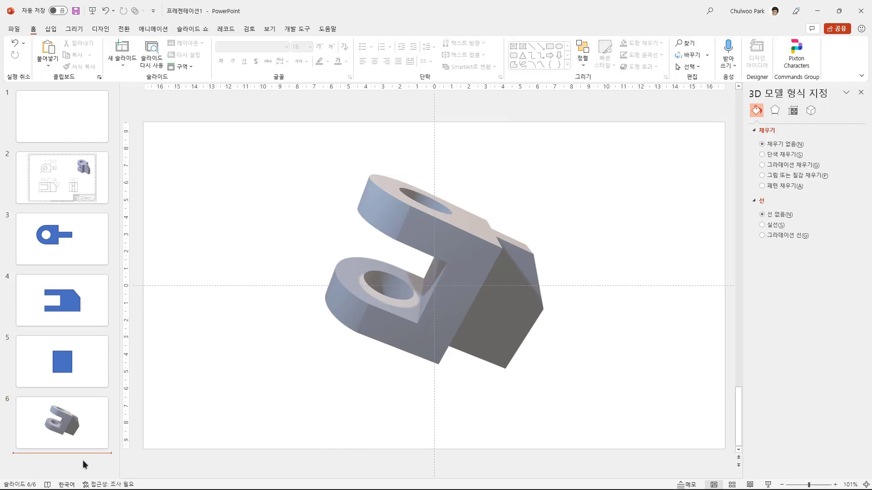
key(Return)
right_click(308, 252)
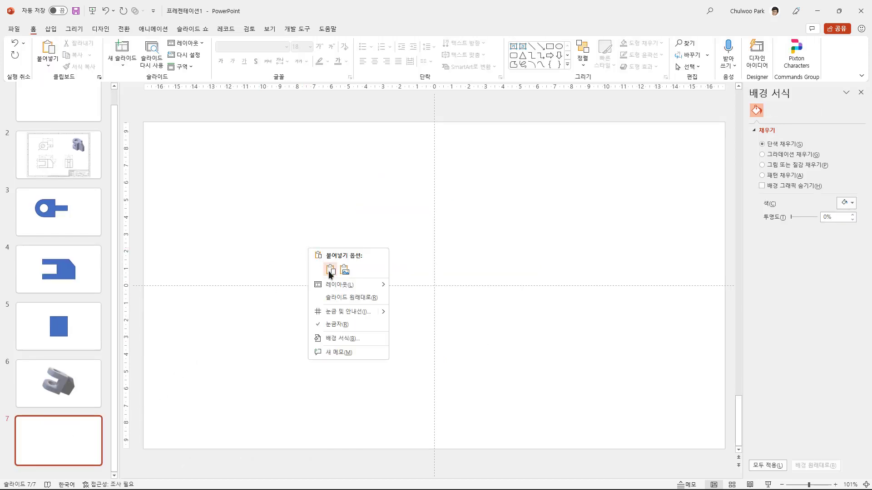
click(327, 269)
drag(435, 286, 381, 332)
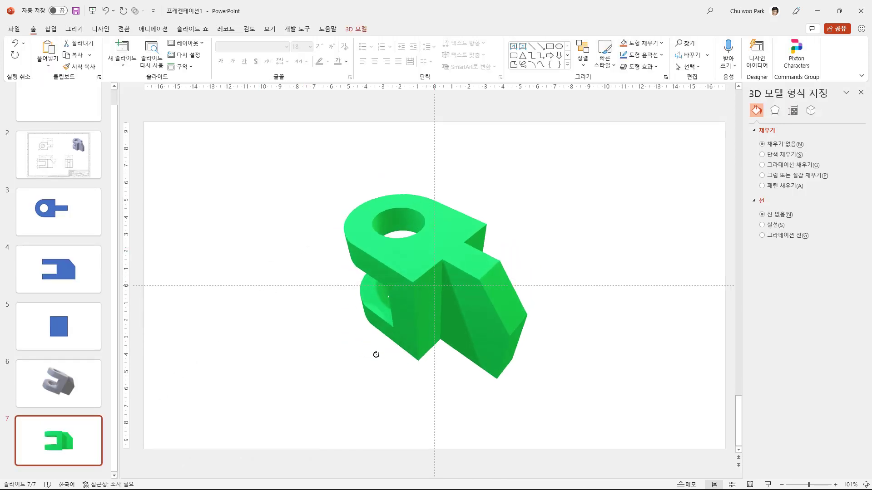
Step: Compare against slide 6, then rotate the green model to a new oblique angle
click(77, 385)
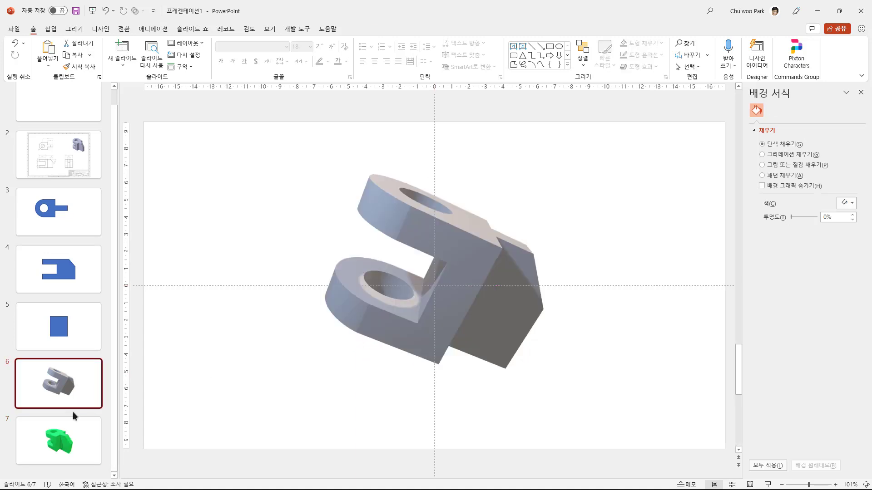
click(72, 428)
click(62, 377)
click(70, 424)
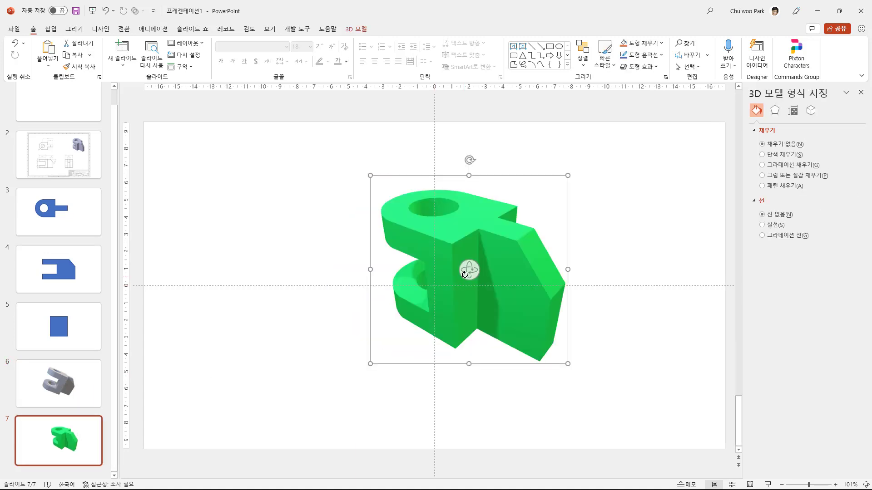
mouse_move(467, 268)
mouse_down()
mouse_move(562, 298)
mouse_move(518, 200)
mouse_move(346, 197)
mouse_move(352, 322)
mouse_move(525, 332)
mouse_move(470, 257)
mouse_move(425, 233)
mouse_up()
click(353, 28)
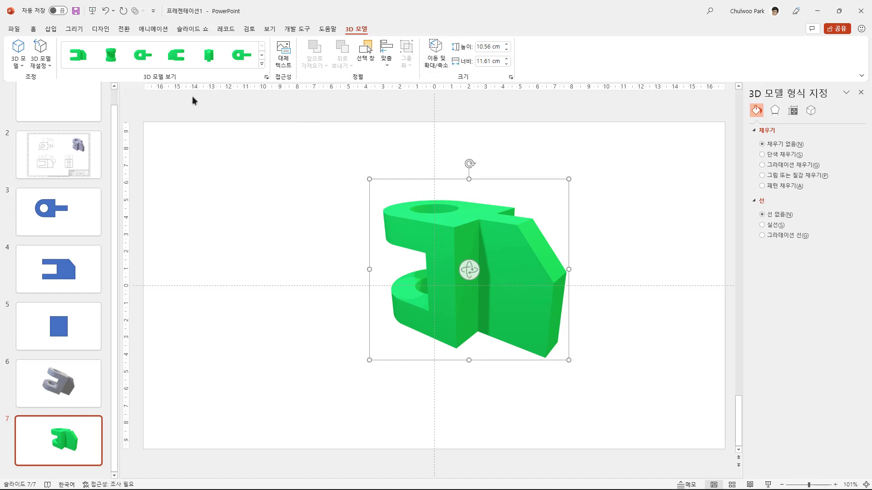
Step: Give the green bracket the Jump & Turn 3D animation and play it in the slide show
click(153, 29)
click(108, 61)
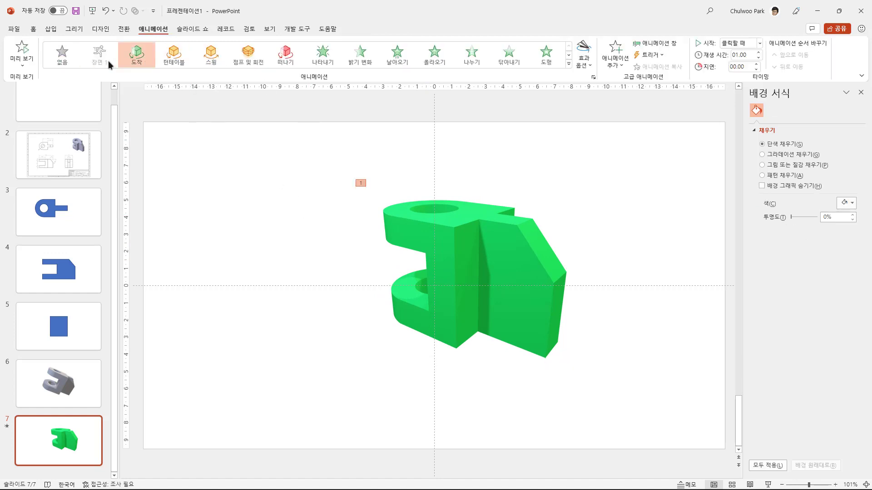
click(178, 57)
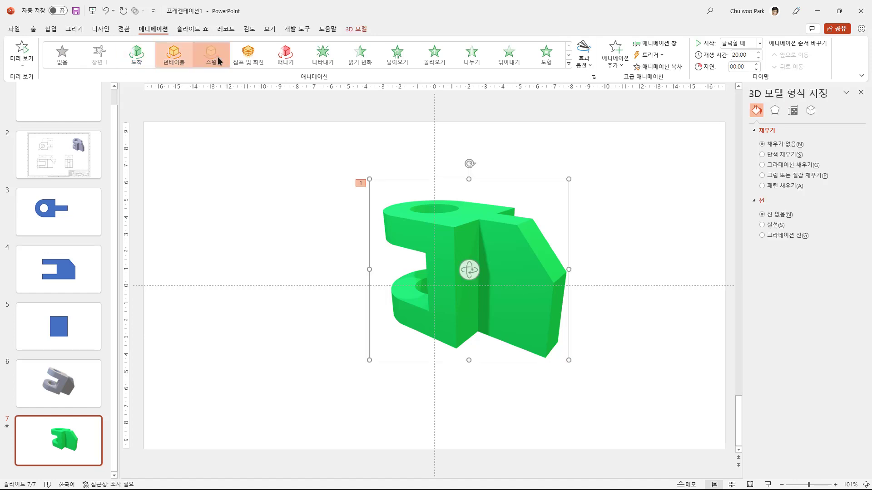
click(248, 55)
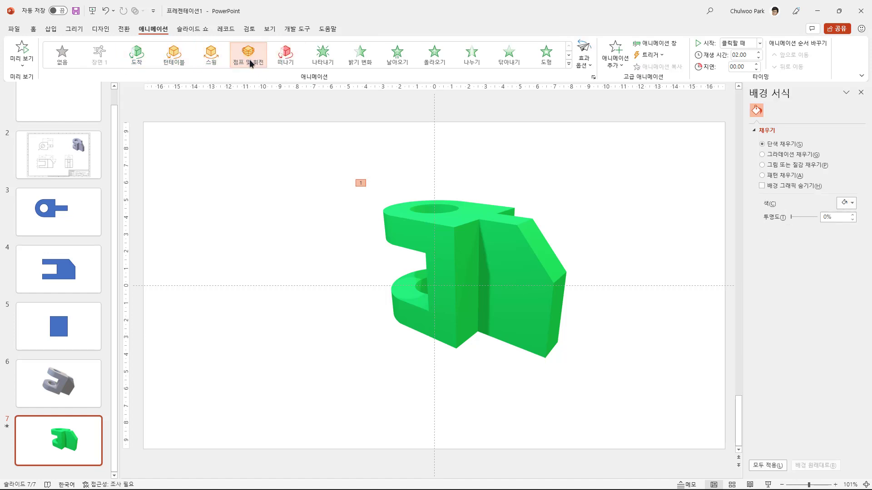
click(768, 484)
click(418, 290)
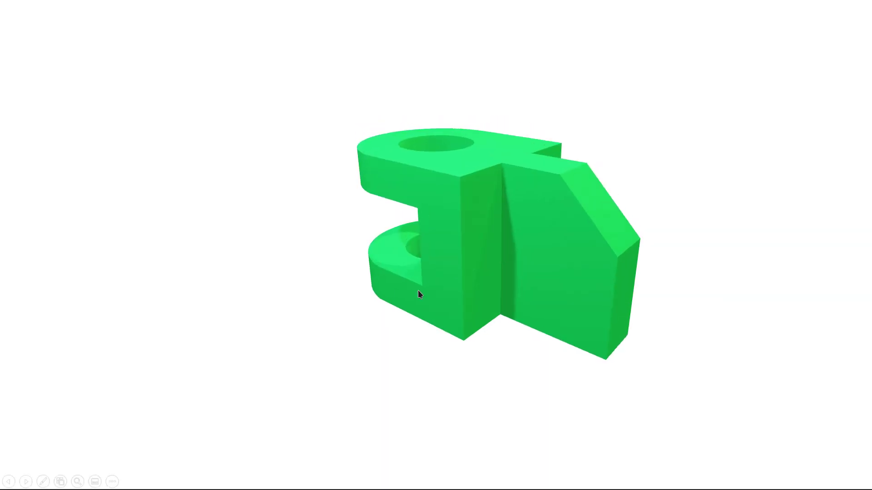